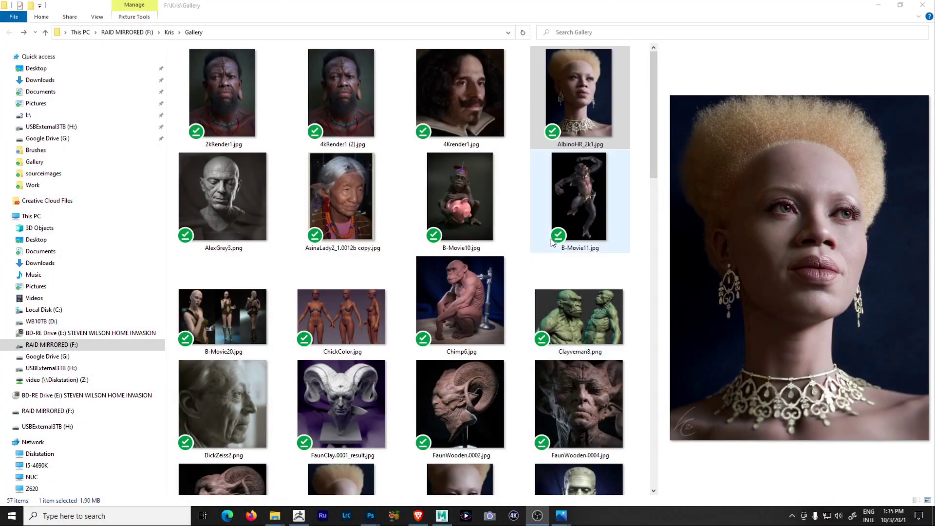
# - Browse the Gallery folder, open AlbinoHR_2k1.jpg and examine the portrait's eyes, nose and lips up close
pyautogui.scroll(-10, 467, 392)
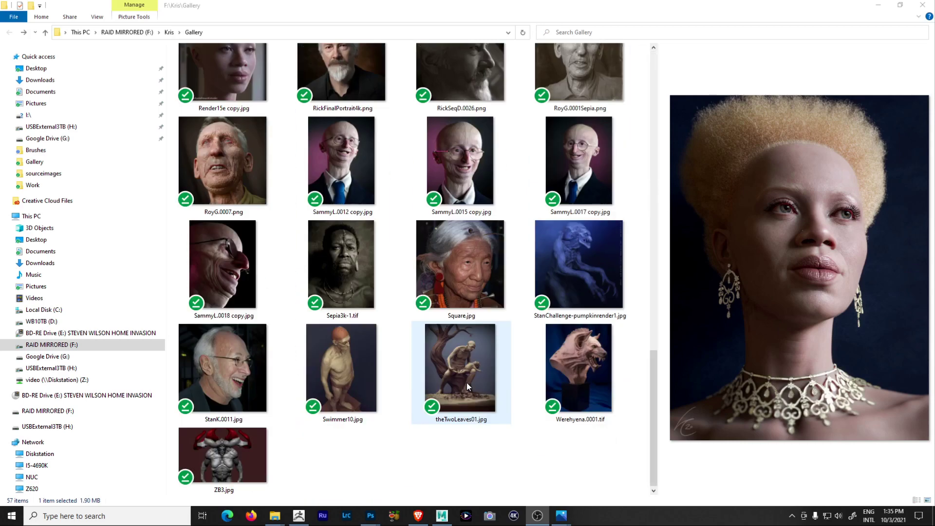
pyautogui.scroll(8, 463, 367)
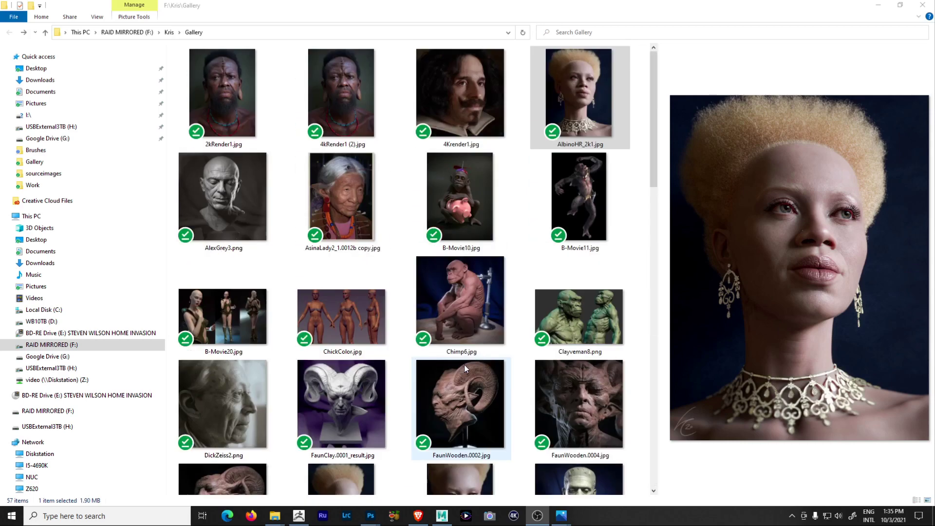
pyautogui.doubleClick(568, 115)
pyautogui.scroll(4, 471, 290)
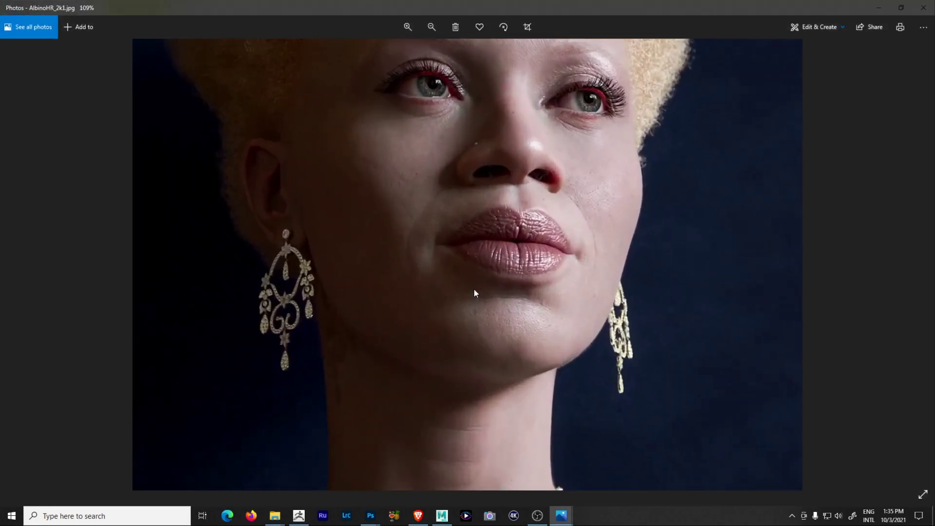
pyautogui.scroll(4, 528, 340)
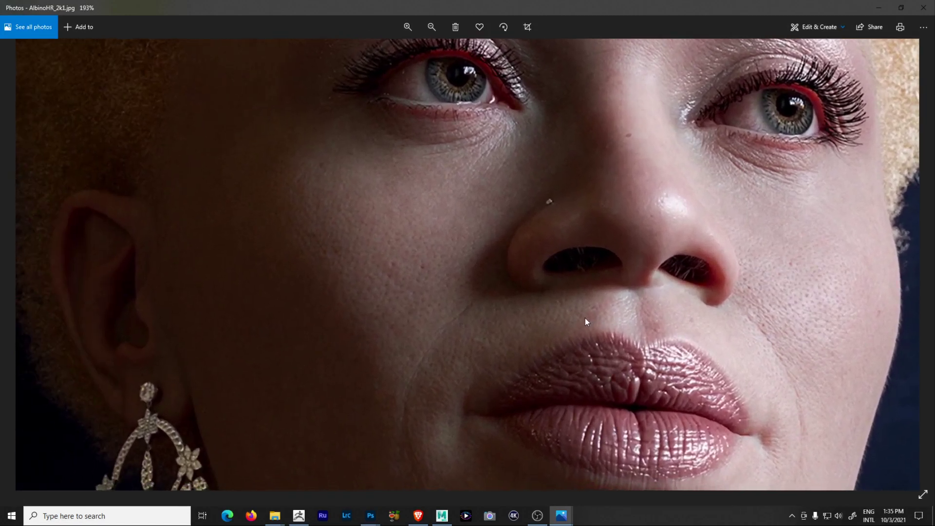
pyautogui.moveTo(589, 309); pyautogui.dragTo(461, 287)
pyautogui.moveTo(658, 273); pyautogui.dragTo(668, 432)
pyautogui.moveTo(513, 175); pyautogui.dragTo(553, 216)
pyautogui.moveTo(526, 297); pyautogui.dragTo(479, 178)
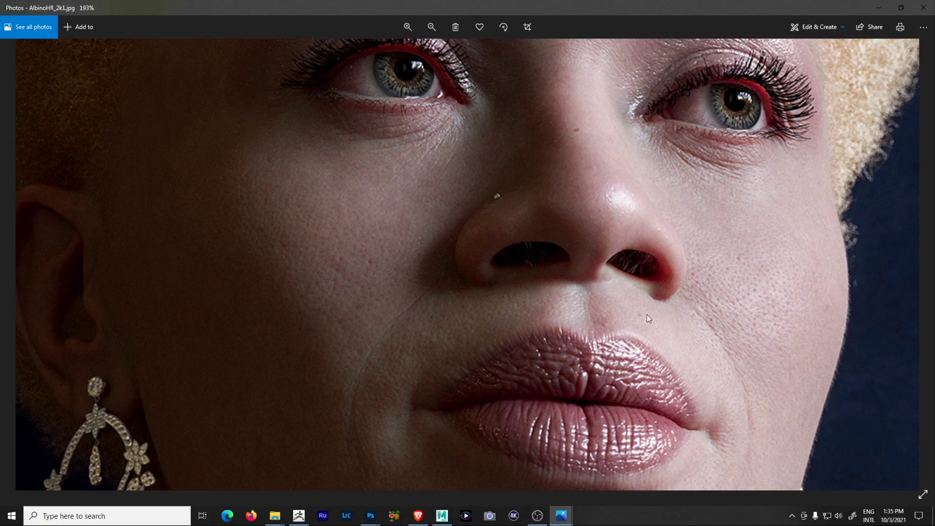
# - Examine the skin pores on the cheeks and around the nose in AlbinoHR_2k1.jpg, and close the image
pyautogui.scroll(3, 384, 267)
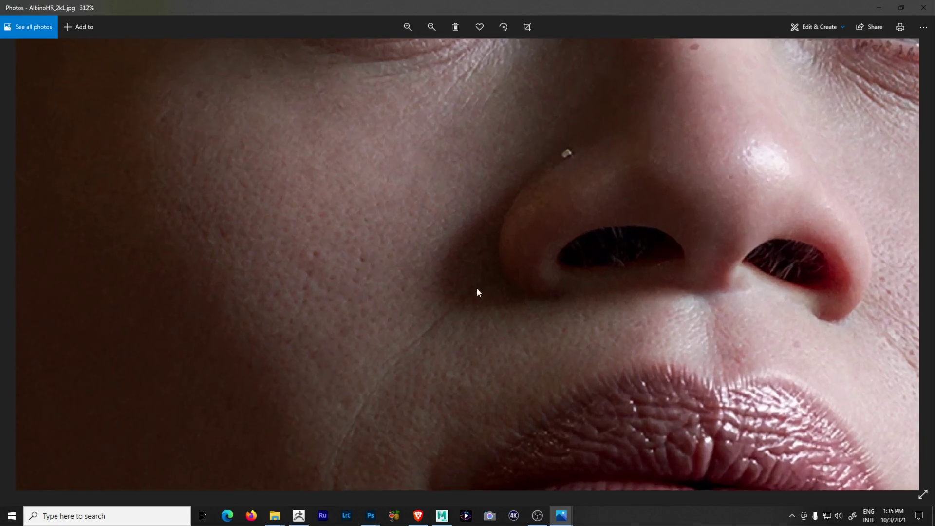
pyautogui.scroll(-1, 478, 292)
pyautogui.scroll(-2, 653, 256)
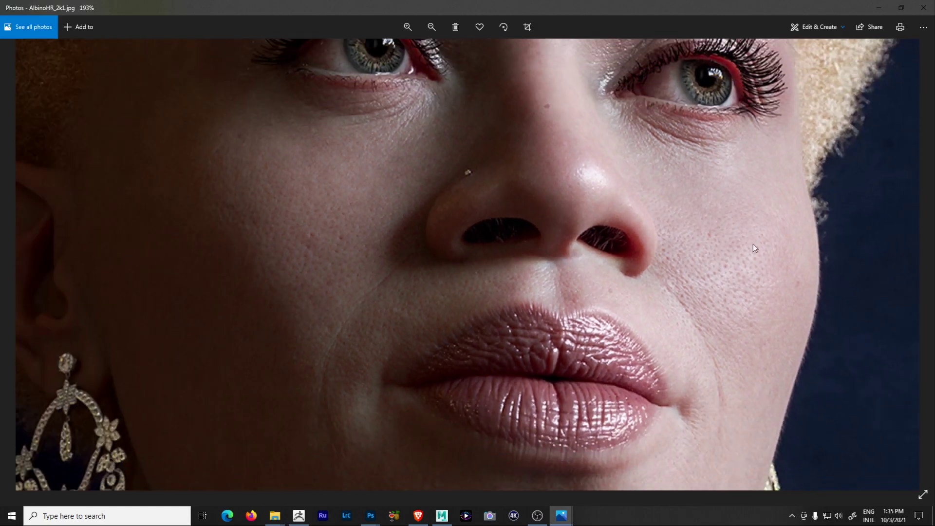
pyautogui.scroll(-1, 644, 270)
pyautogui.scroll(-1, 641, 276)
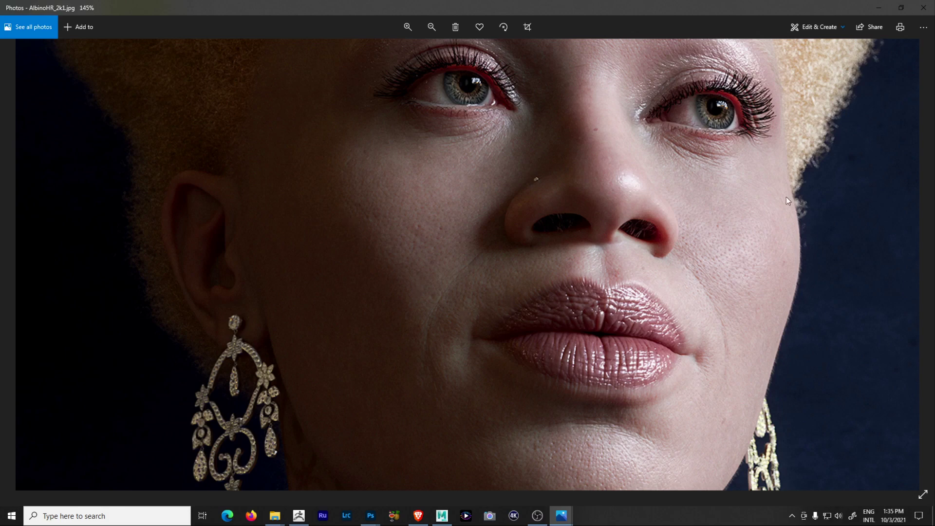
pyautogui.click(923, 7)
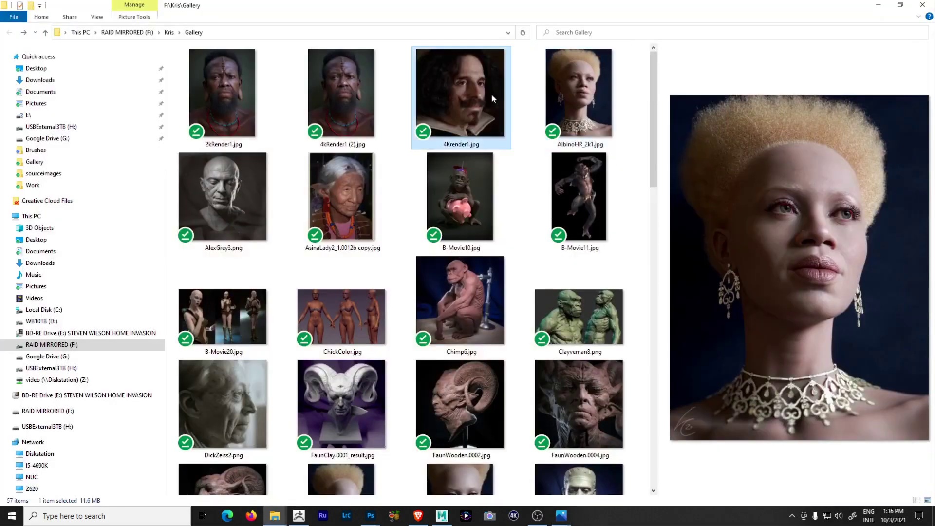
# - Open 4Krender1.jpg from the Gallery folder, examine the skin and eye detail up close, and close the image
pyautogui.doubleClick(492, 96)
pyautogui.scroll(4, 621, 273)
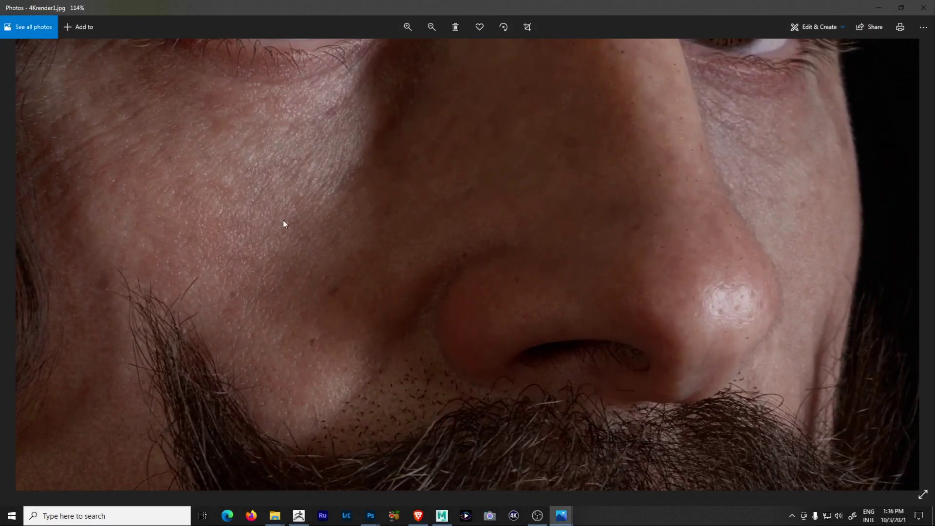
pyautogui.moveTo(283, 220); pyautogui.dragTo(499, 273)
pyautogui.scroll(3, 434, 229)
pyautogui.moveTo(433, 229); pyautogui.dragTo(549, 250)
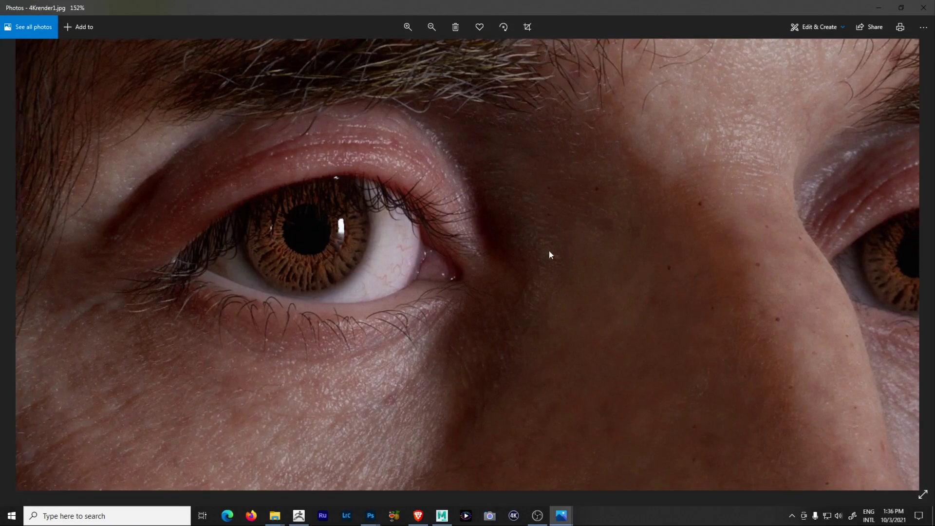
pyautogui.scroll(-6, 390, 253)
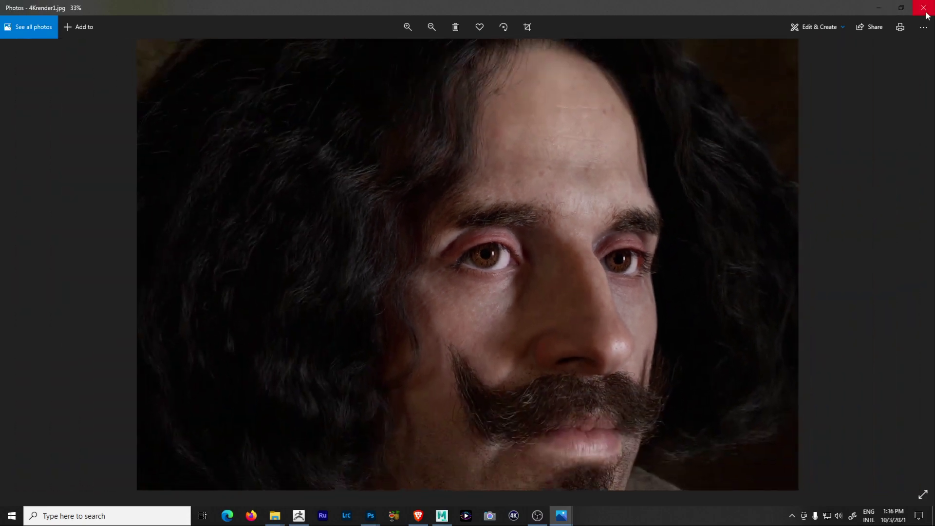
pyautogui.click(925, 11)
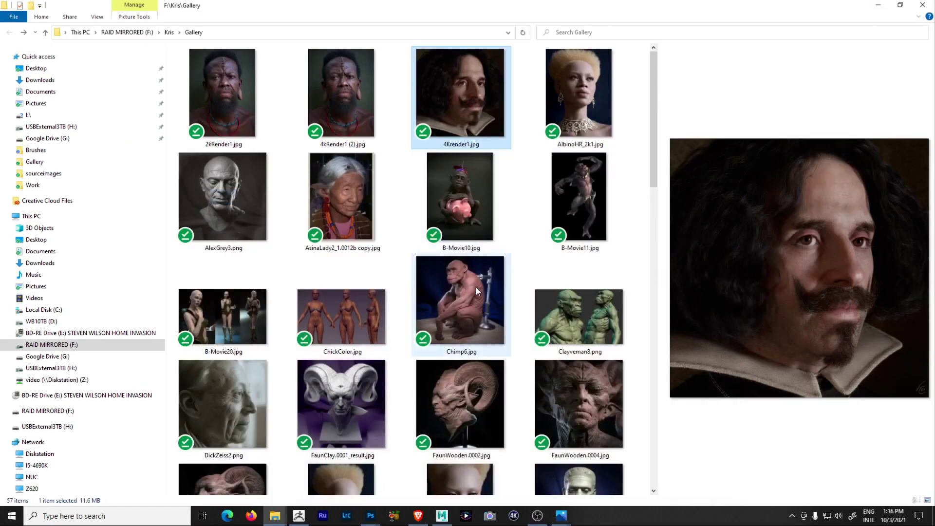
# - Open Chimp6.jpg from the Gallery folder, examine the wrinkles on the face and body, and close the image
pyautogui.doubleClick(475, 288)
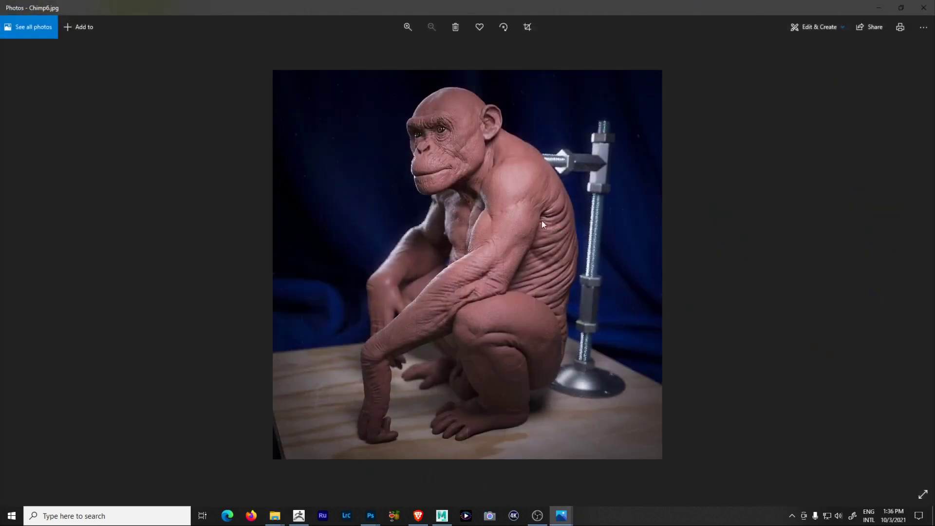
pyautogui.scroll(4, 541, 221)
pyautogui.scroll(-2, 544, 220)
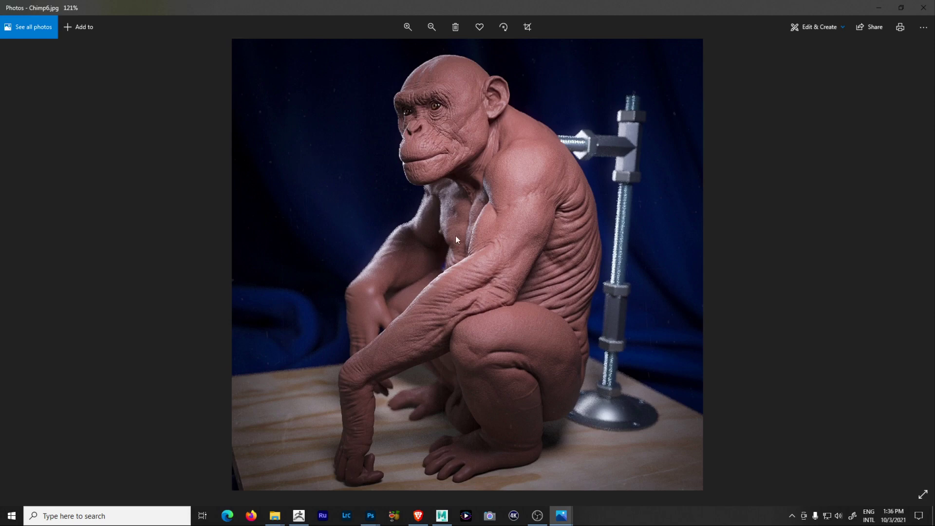
pyautogui.scroll(-1, 519, 194)
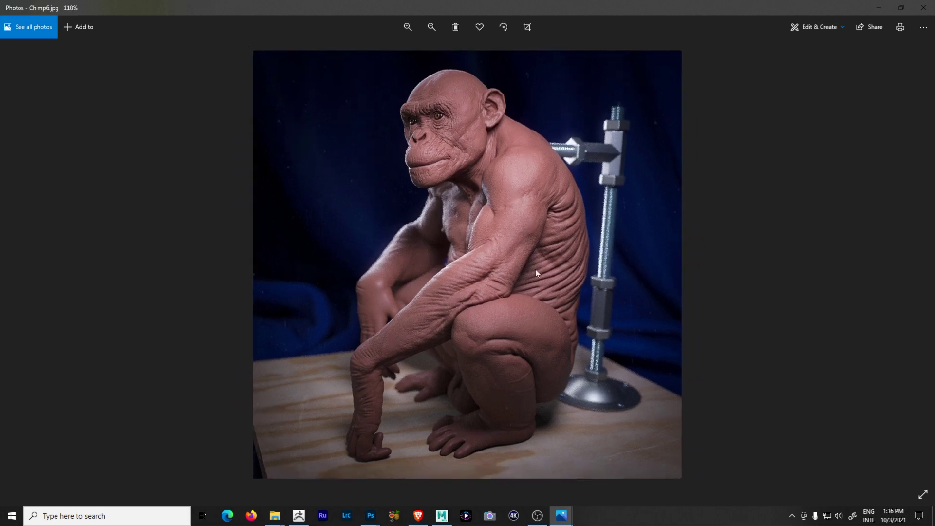
pyautogui.scroll(2, 527, 276)
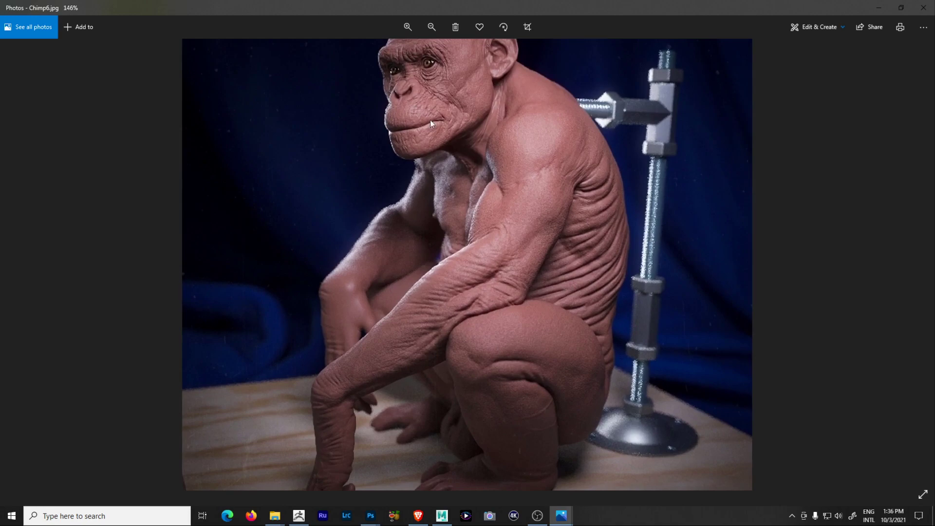
pyautogui.click(923, 8)
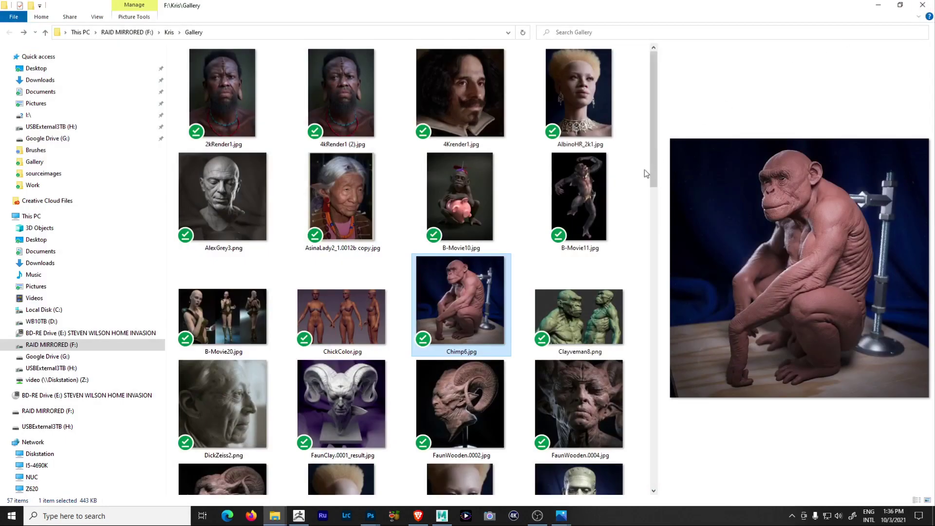
# - Switch to Adobe Photoshop 2021 and check that the Actions panel is enabled
pyautogui.click(380, 516)
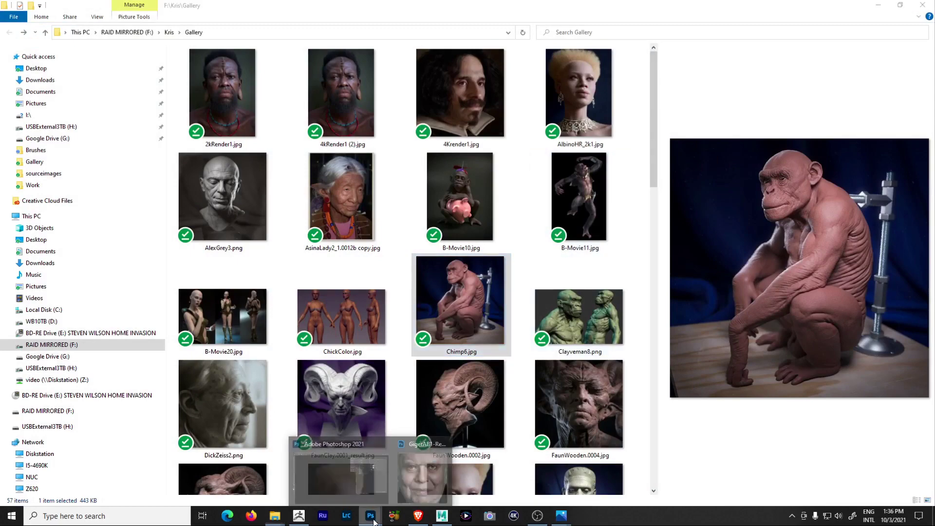
pyautogui.click(344, 482)
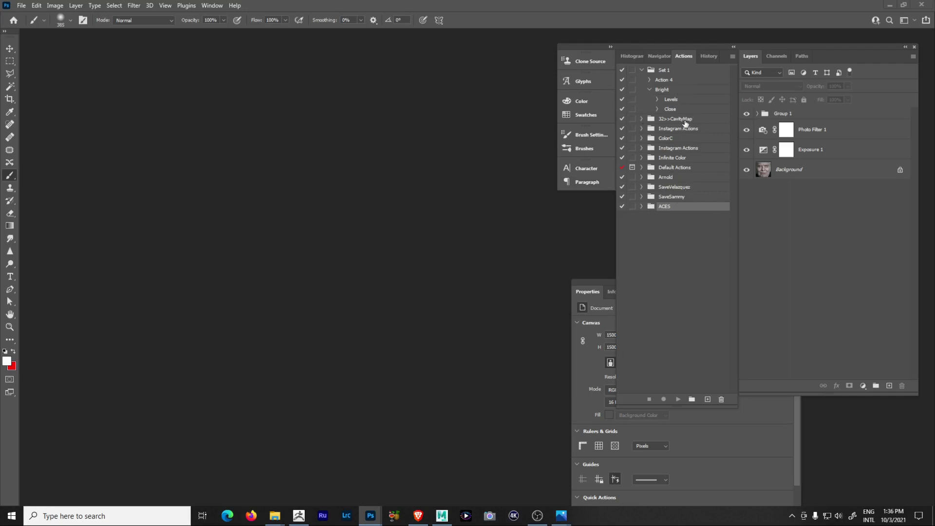
pyautogui.click(212, 6)
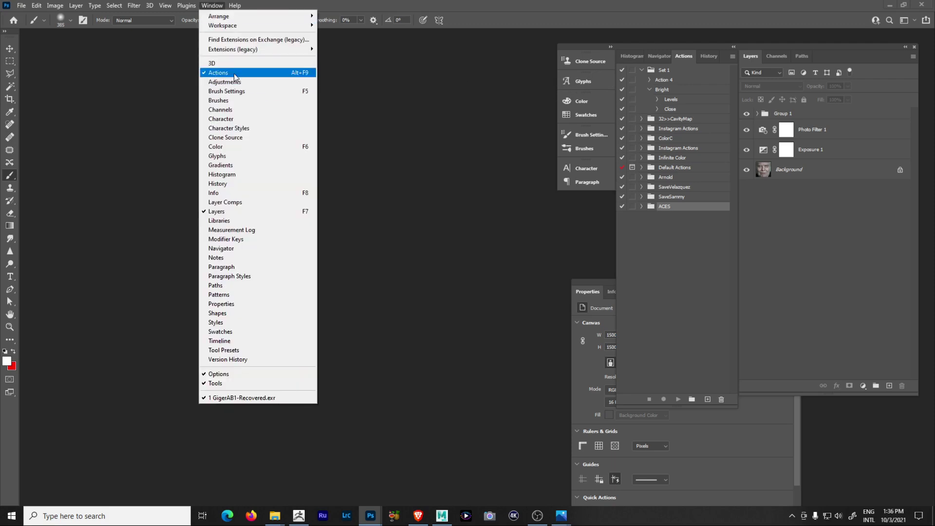
pyautogui.click(690, 295)
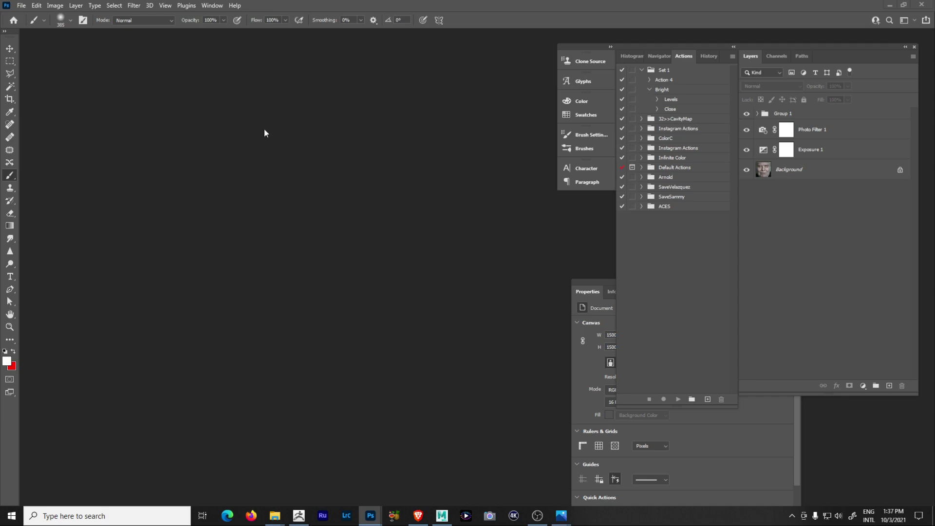
# - Open the displacement map FrazettaLR72-DM1001.exr from sourceimages with its alpha data as an alpha channel, and reposition its document window
pyautogui.click(22, 6)
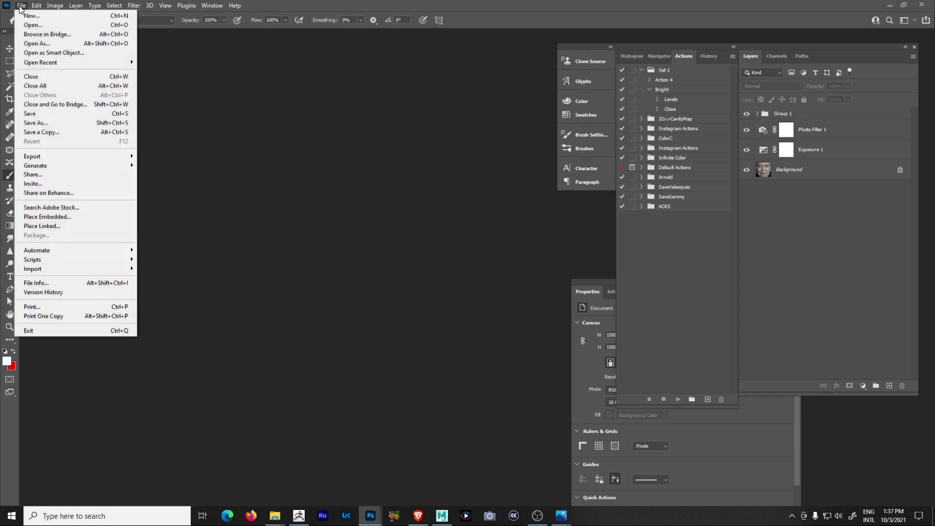
pyautogui.click(49, 25)
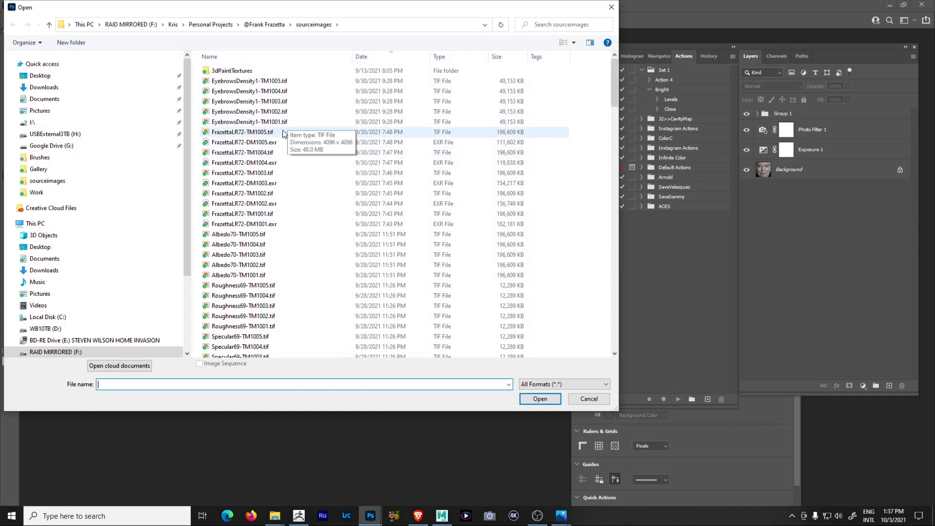
pyautogui.click(259, 225)
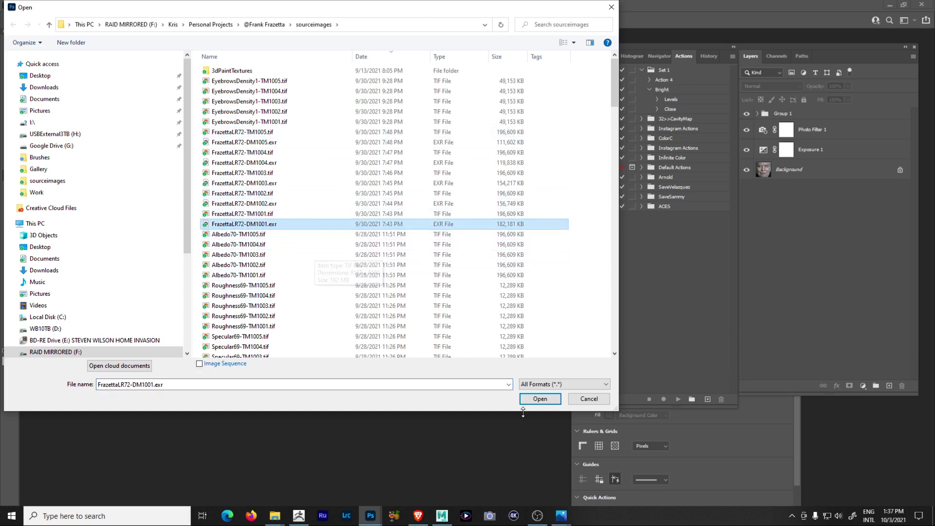
pyautogui.click(539, 399)
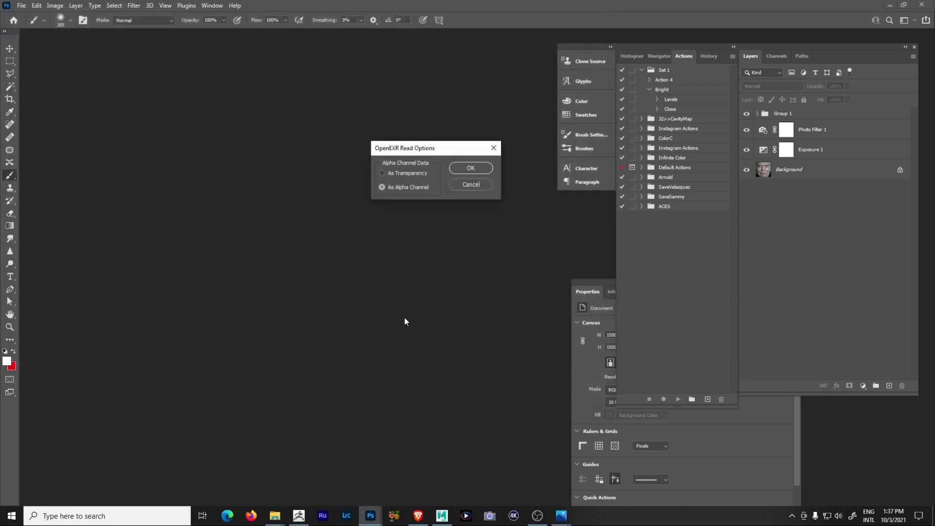
pyautogui.click(472, 167)
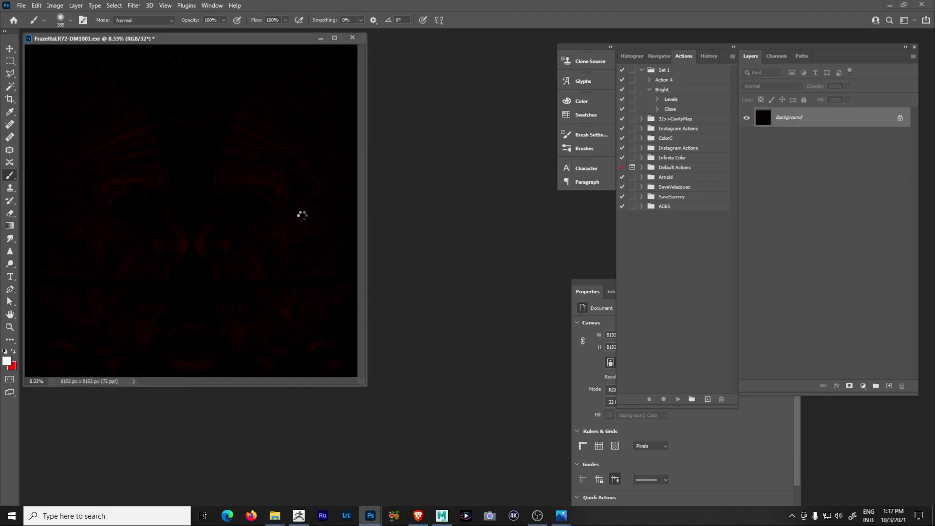
pyautogui.moveTo(284, 45); pyautogui.dragTo(397, 74)
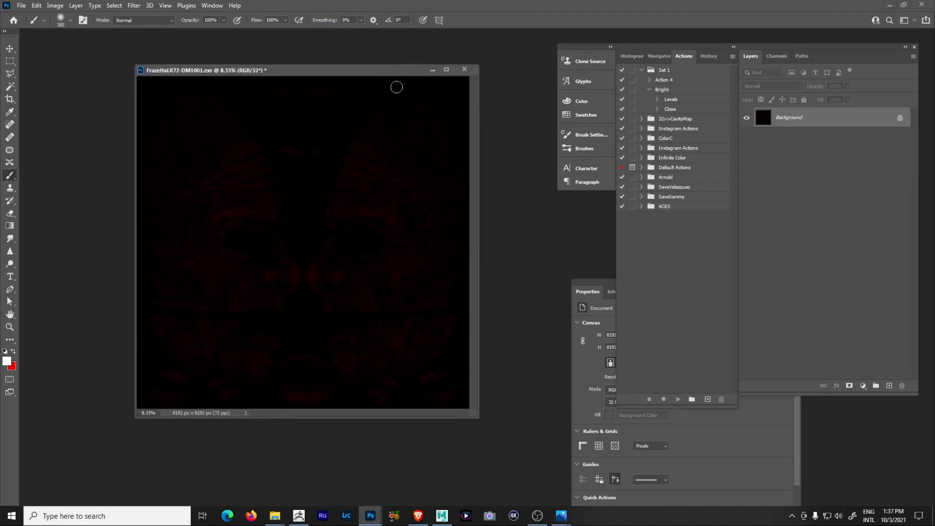
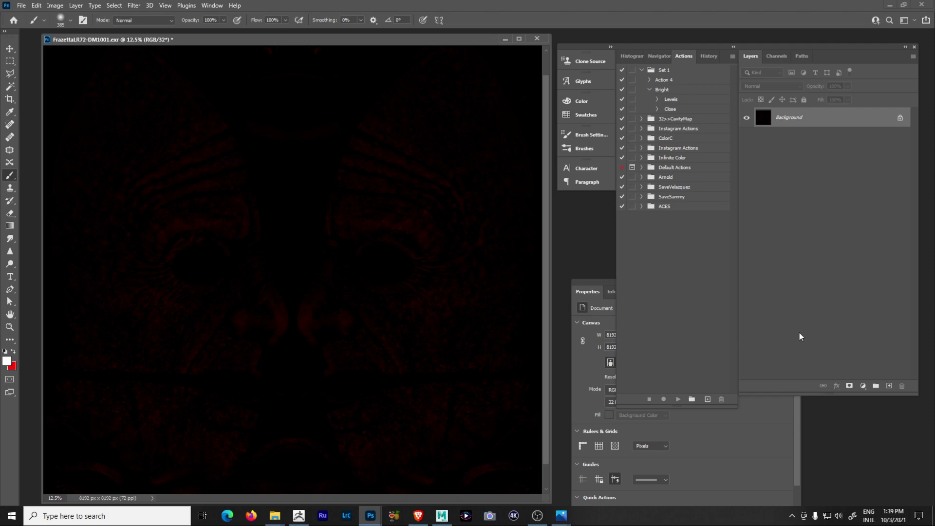
# - Add an Exposure adjustment layer above the Background with exposure +2.51, offset +0.2002 and gamma correction 0.67
pyautogui.click(863, 386)
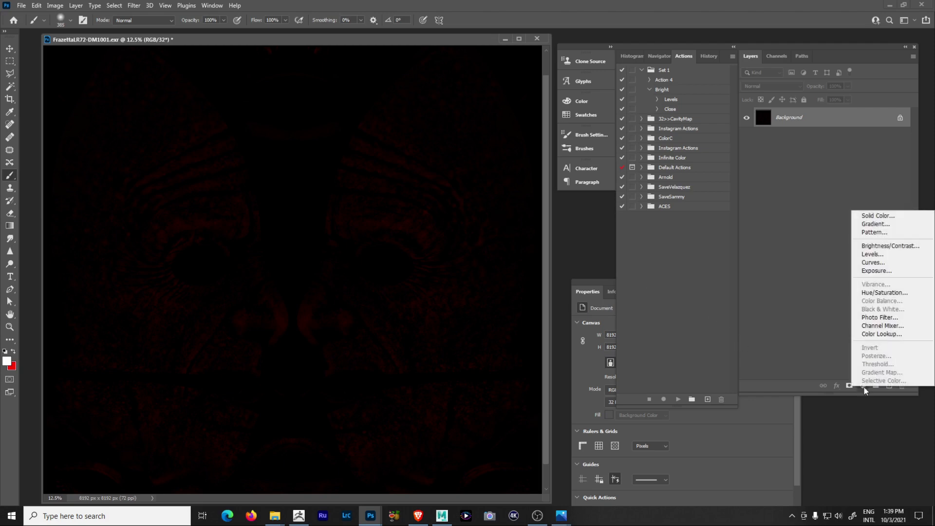
pyautogui.click(877, 270)
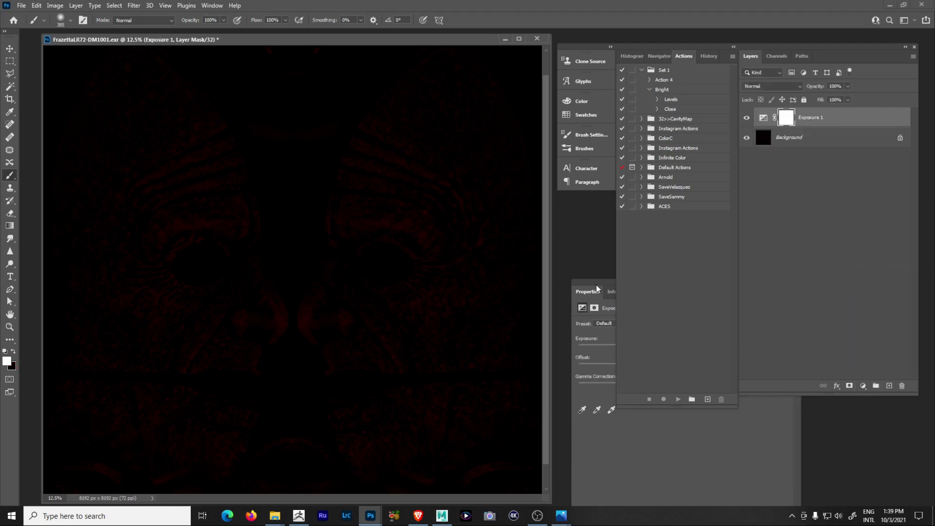
pyautogui.moveTo(607, 285); pyautogui.dragTo(539, 232)
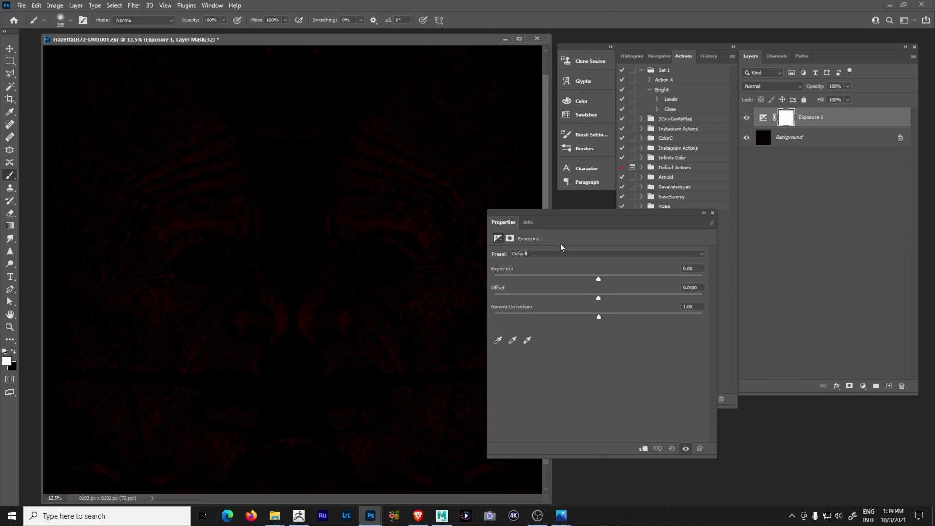
pyautogui.moveTo(598, 278); pyautogui.dragTo(640, 275)
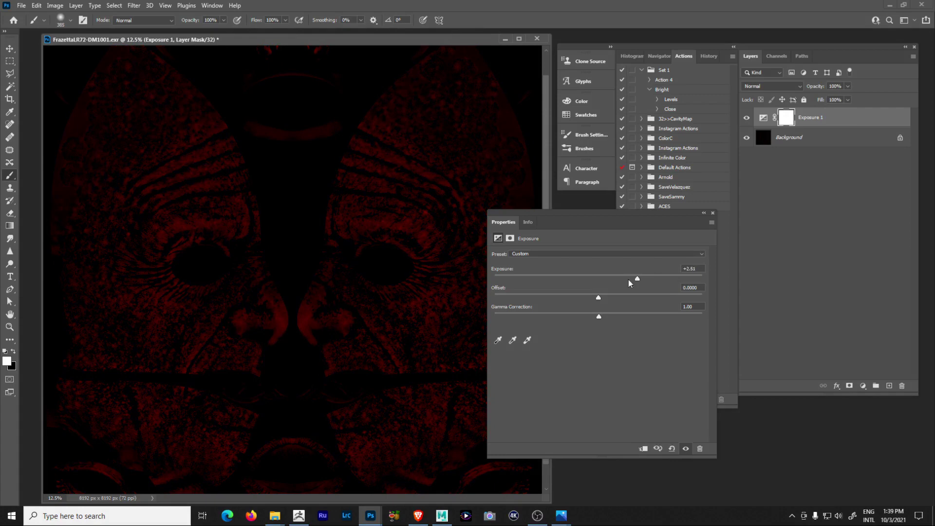
pyautogui.moveTo(599, 300)
pyautogui.mouseDown()
pyautogui.moveTo(640, 300)
pyautogui.moveTo(597, 317)
pyautogui.moveTo(626, 320)
pyautogui.mouseUp()
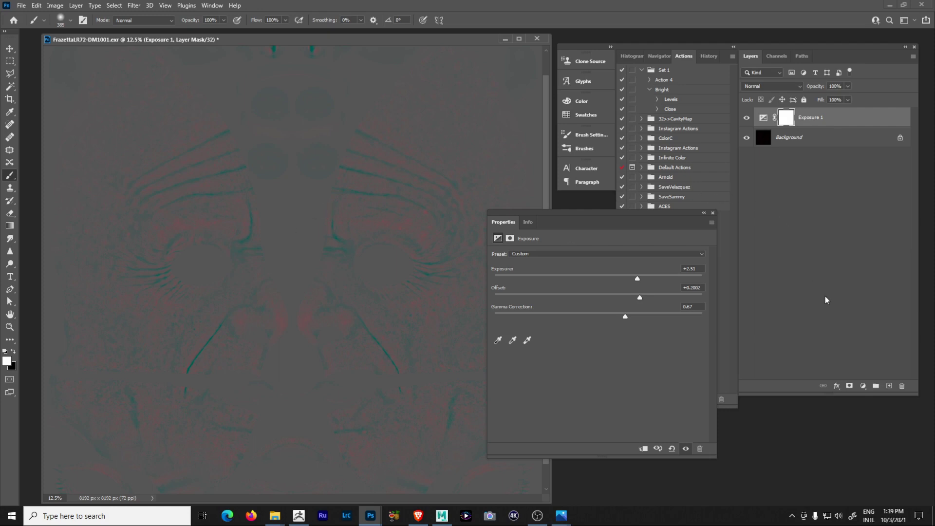
# - Add a Hue/Saturation adjustment layer above Exposure 1 with saturation -100
pyautogui.click(864, 387)
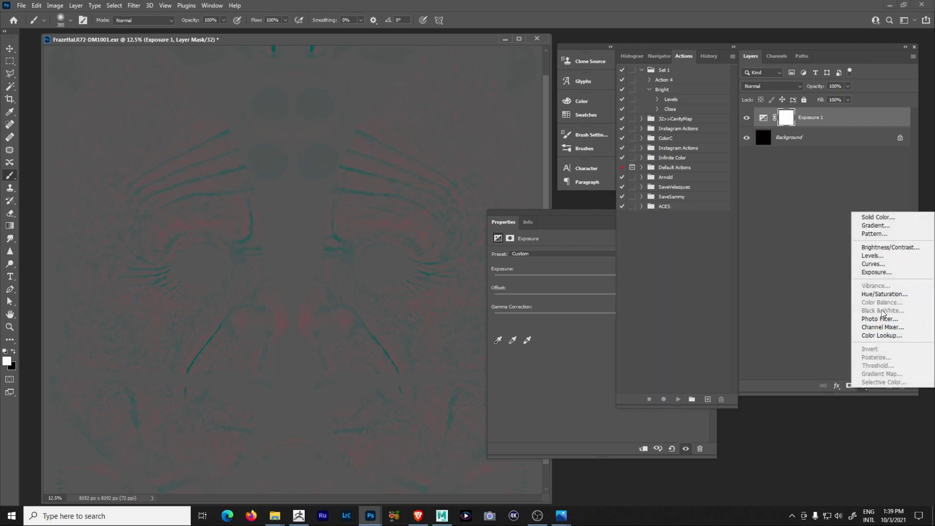
pyautogui.click(884, 294)
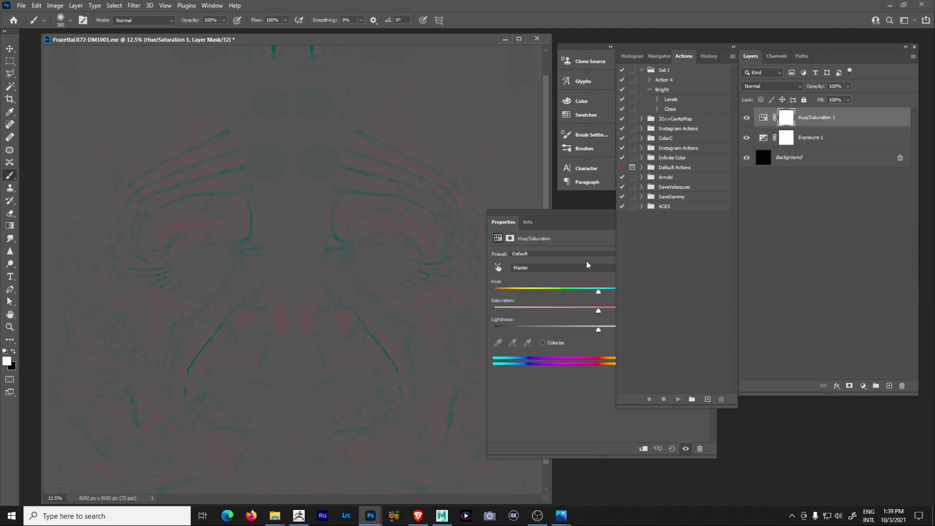
pyautogui.moveTo(598, 311); pyautogui.dragTo(458, 317)
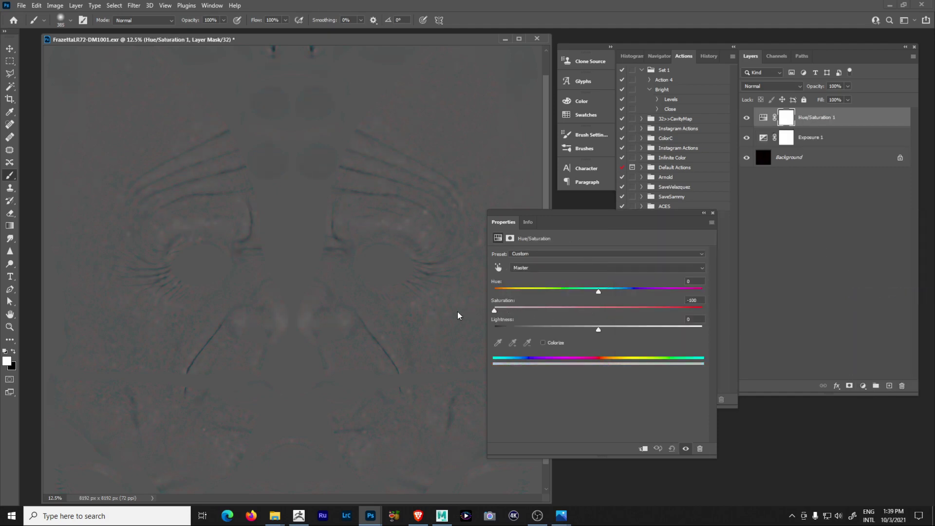
pyautogui.moveTo(591, 214); pyautogui.dragTo(741, 301)
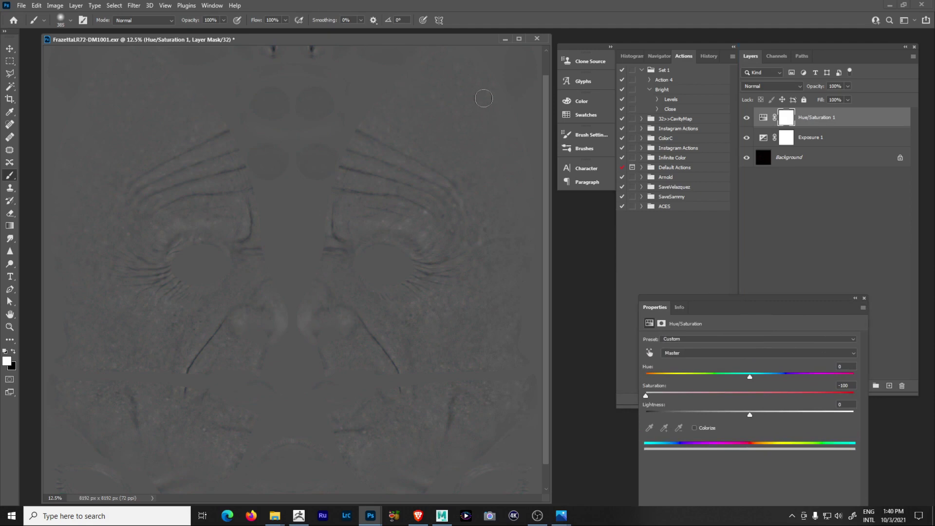
# - Set the Exposure 1 layer's exposure to +3.14, judging the contrast of the skin detail around the nose
pyautogui.hotkey('ctrl', '+')
pyautogui.hotkey('ctrl', '+')
pyautogui.hotkey('ctrl', '+')
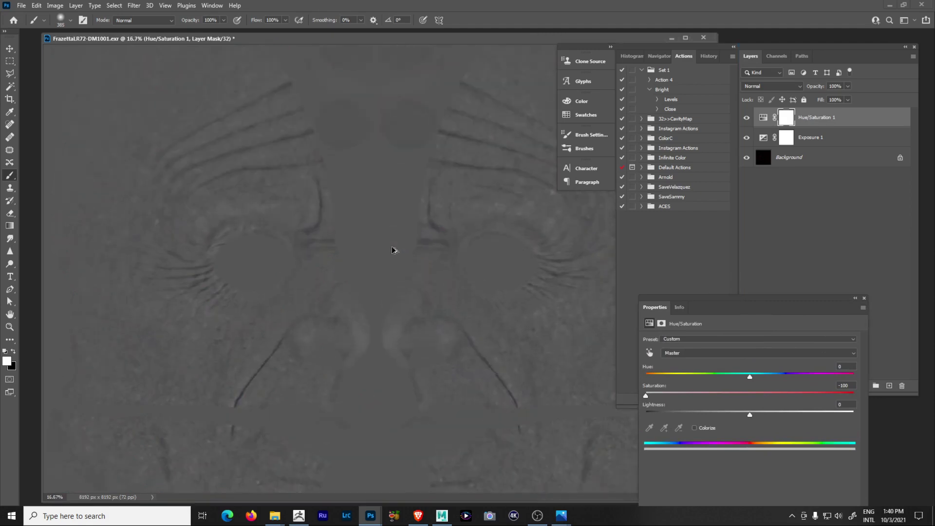
pyautogui.moveTo(441, 311); pyautogui.dragTo(336, 265)
pyautogui.moveTo(604, 48)
pyautogui.mouseDown()
pyautogui.moveTo(640, 76)
pyautogui.moveTo(659, 141)
pyautogui.moveTo(620, 59)
pyautogui.moveTo(610, 59)
pyautogui.mouseUp()
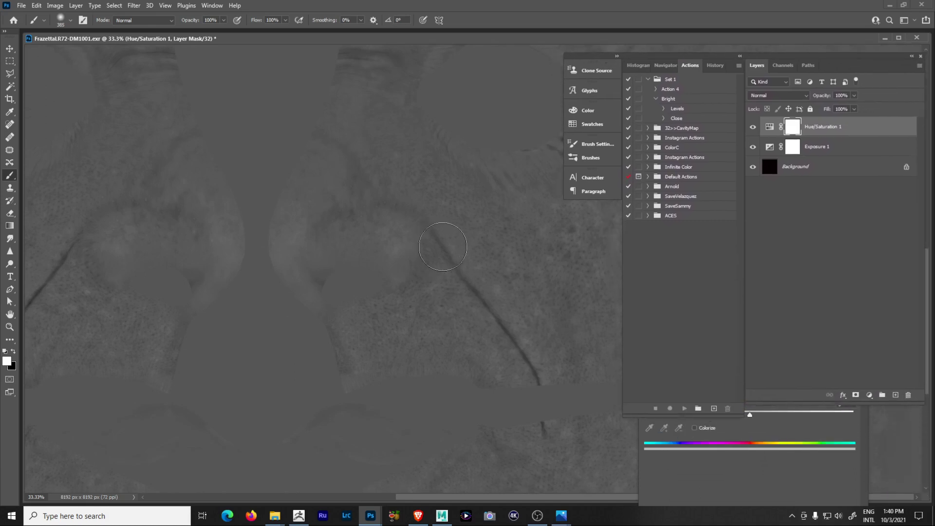
pyautogui.moveTo(453, 261); pyautogui.dragTo(436, 291)
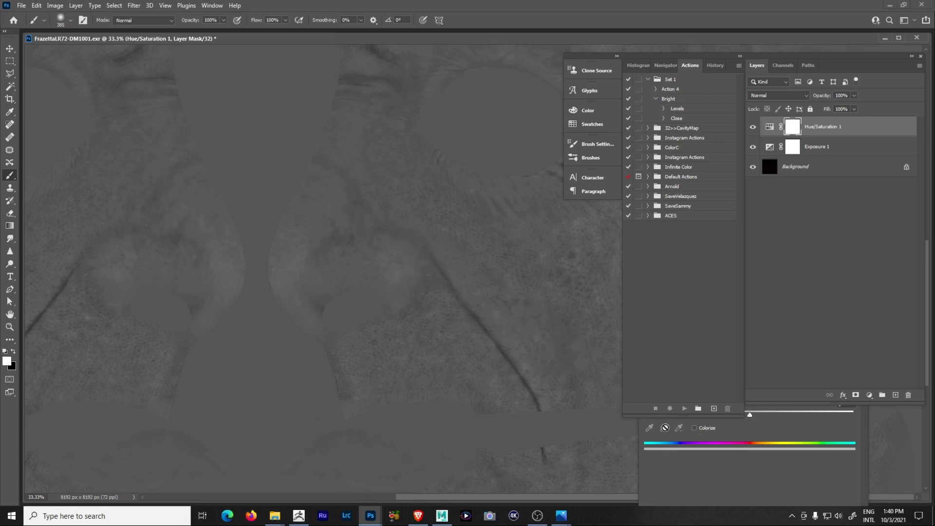
pyautogui.hotkey('alt', '[')
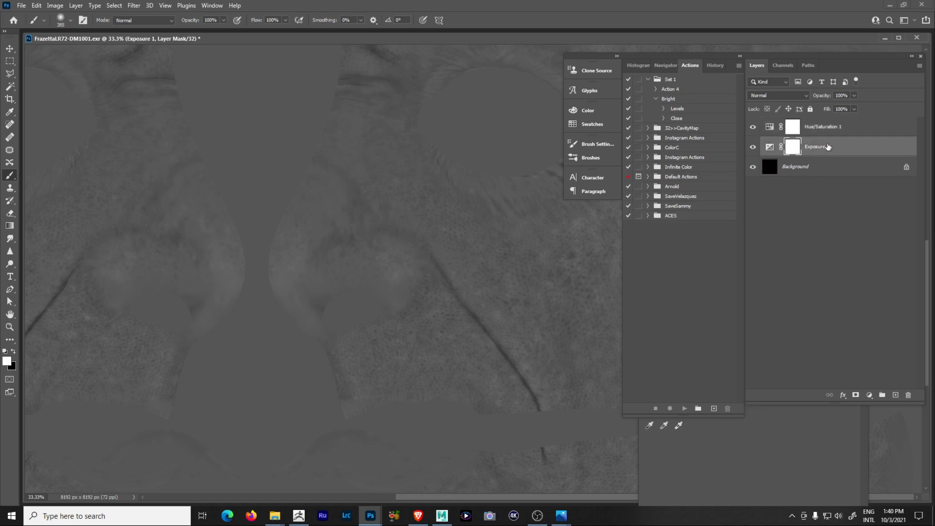
pyautogui.moveTo(752, 303)
pyautogui.mouseDown()
pyautogui.moveTo(721, 247)
pyautogui.moveTo(770, 307)
pyautogui.moveTo(792, 309)
pyautogui.mouseUp()
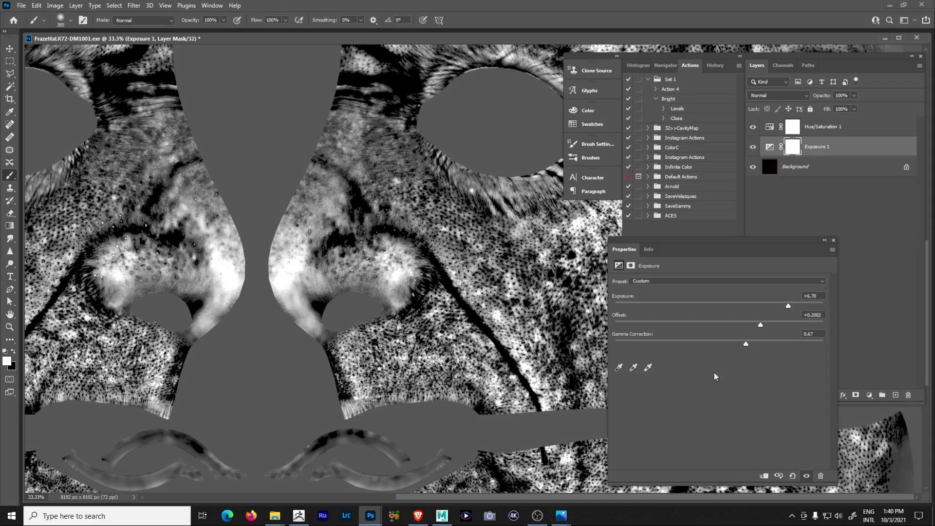
pyautogui.moveTo(784, 309); pyautogui.dragTo(777, 305)
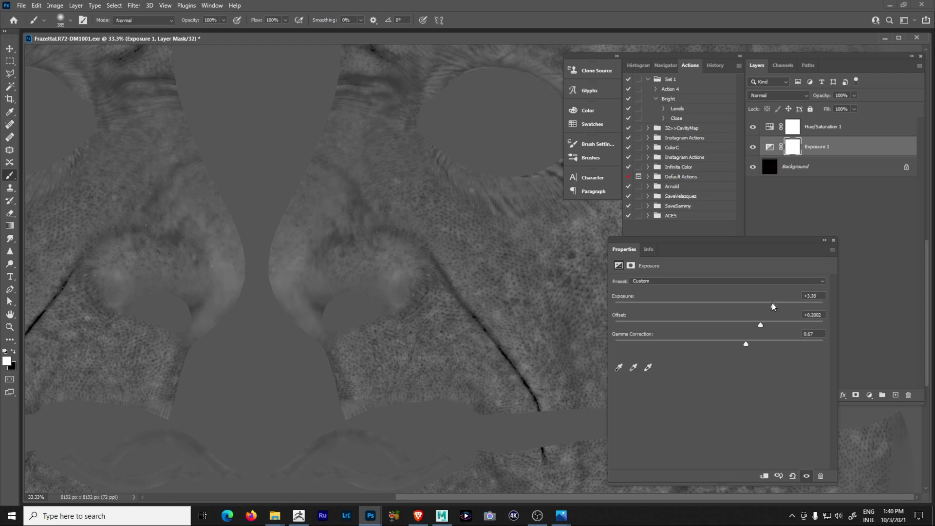
pyautogui.moveTo(772, 306); pyautogui.dragTo(770, 305)
# - Fine-tune the Exposure 1 layer to exposure +3.11, offset +0.2424 and gamma correction 0.65, checking the pores on the cheeks
pyautogui.moveTo(322, 336); pyautogui.dragTo(552, 329)
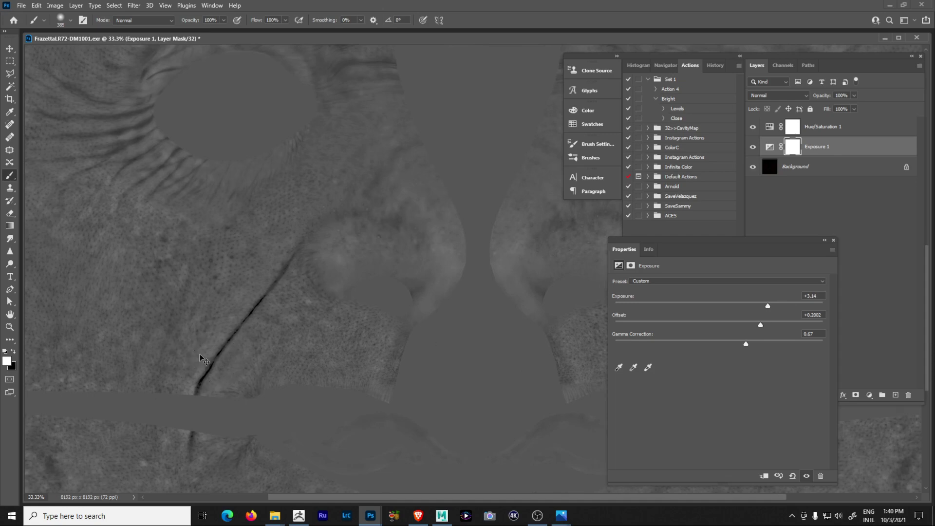
pyautogui.keyDown('alt'); pyautogui.scroll(1, 202, 360); pyautogui.keyUp('alt')
pyautogui.moveTo(246, 401); pyautogui.dragTo(439, 347)
pyautogui.moveTo(750, 346); pyautogui.dragTo(765, 308)
pyautogui.moveTo(492, 300); pyautogui.dragTo(297, 225)
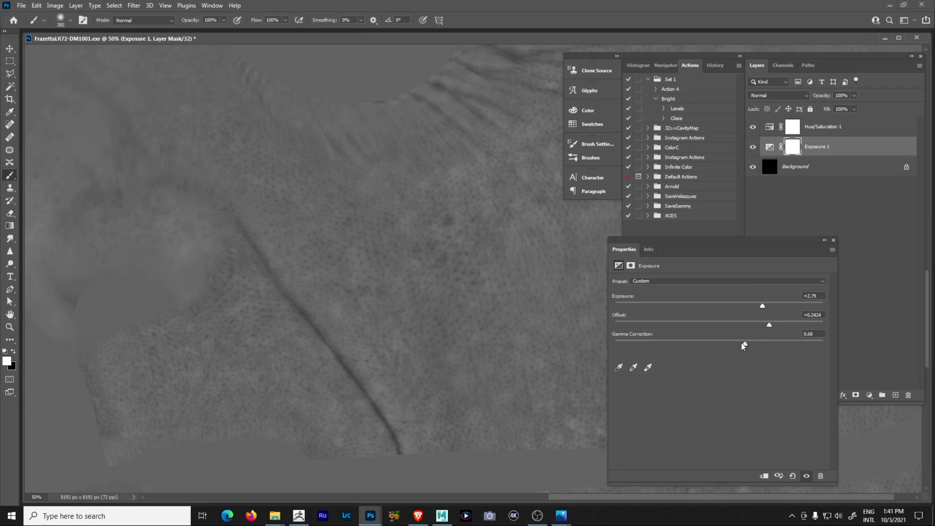
pyautogui.moveTo(742, 345); pyautogui.dragTo(749, 345)
pyautogui.moveTo(319, 349); pyautogui.dragTo(530, 335)
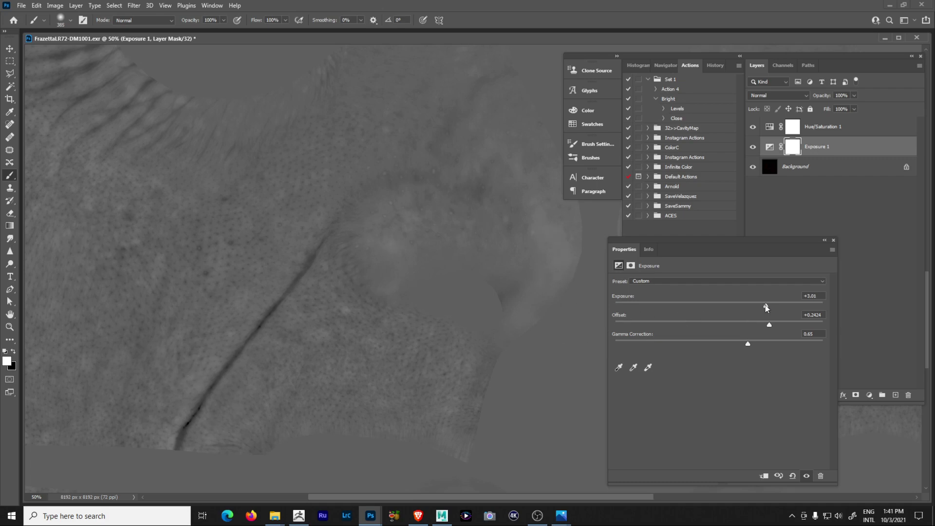
pyautogui.moveTo(767, 306); pyautogui.dragTo(768, 305)
pyautogui.keyDown('alt'); pyautogui.scroll(1, 343, 335); pyautogui.keyUp('alt')
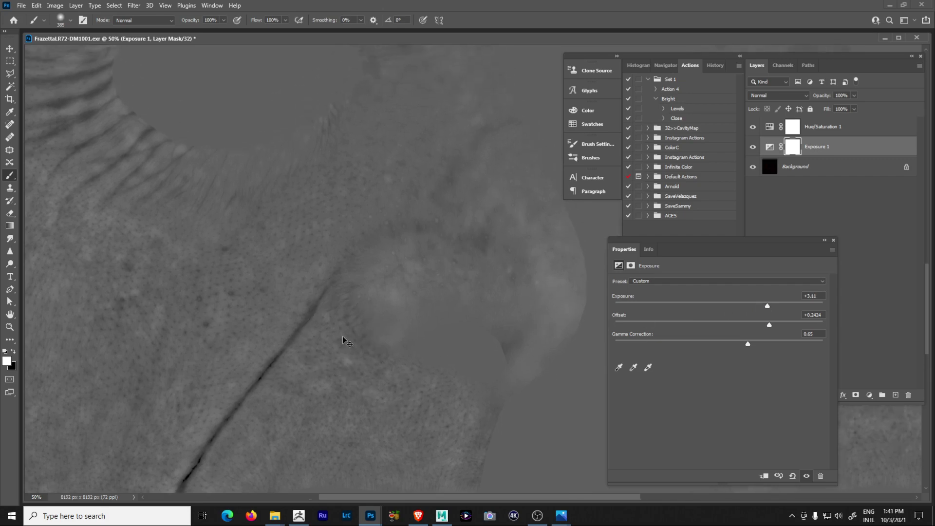
pyautogui.moveTo(241, 288); pyautogui.dragTo(358, 327)
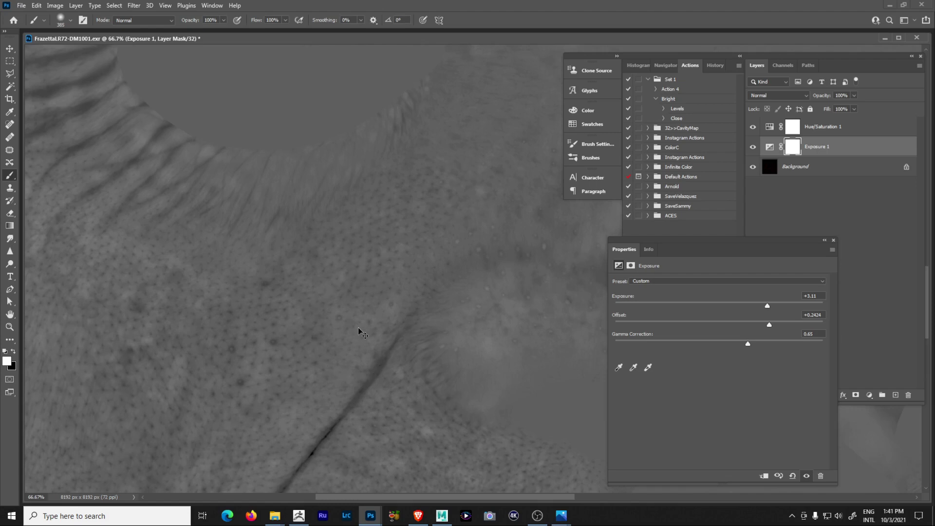
pyautogui.keyDown('alt'); pyautogui.scroll(-4, 359, 332); pyautogui.keyUp('alt')
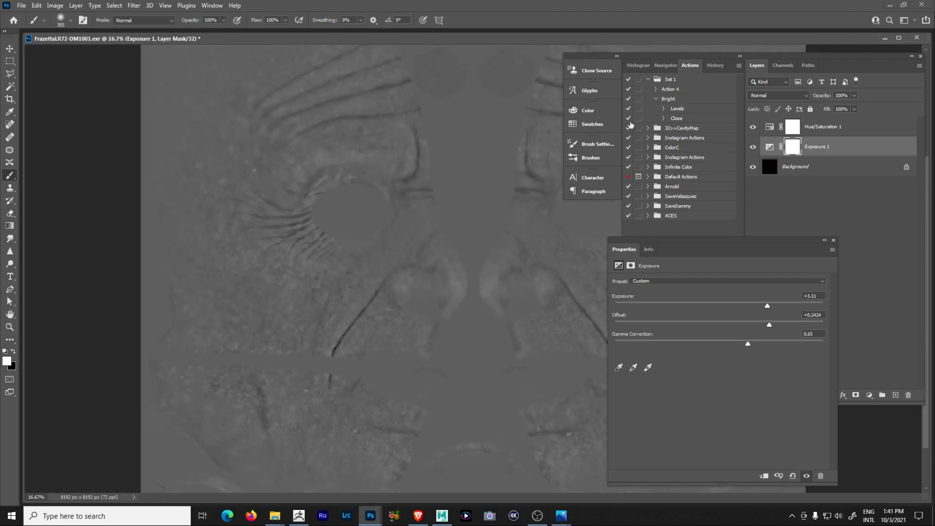
# - Reposition the document window and revert the image to its original snapshot in the history
pyautogui.moveTo(775, 48); pyautogui.dragTo(396, 69)
pyautogui.moveTo(559, 197); pyautogui.dragTo(360, 192)
pyautogui.moveTo(359, 58); pyautogui.dragTo(628, 54)
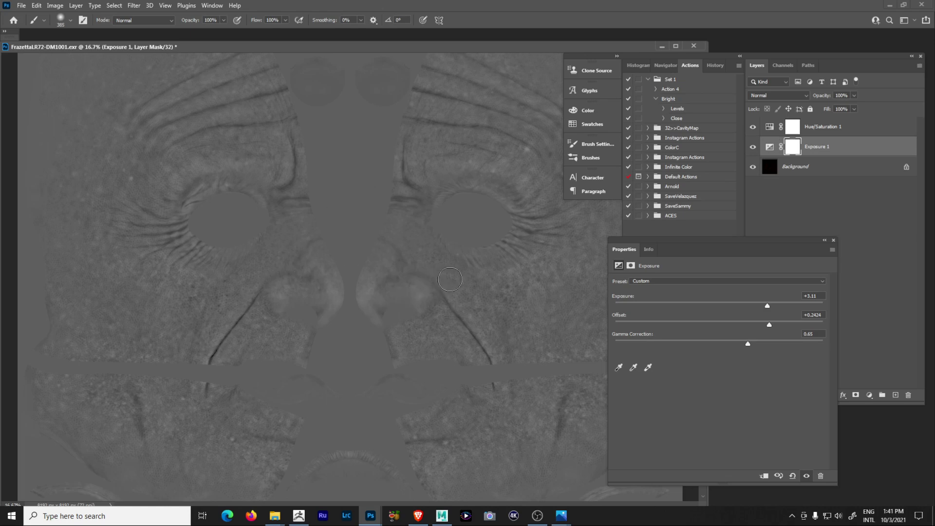
pyautogui.click(711, 69)
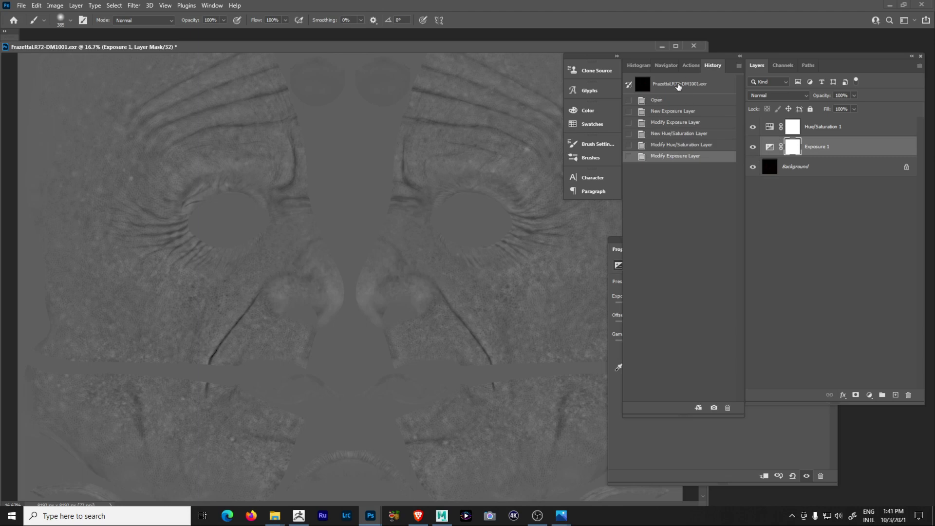
pyautogui.click(681, 85)
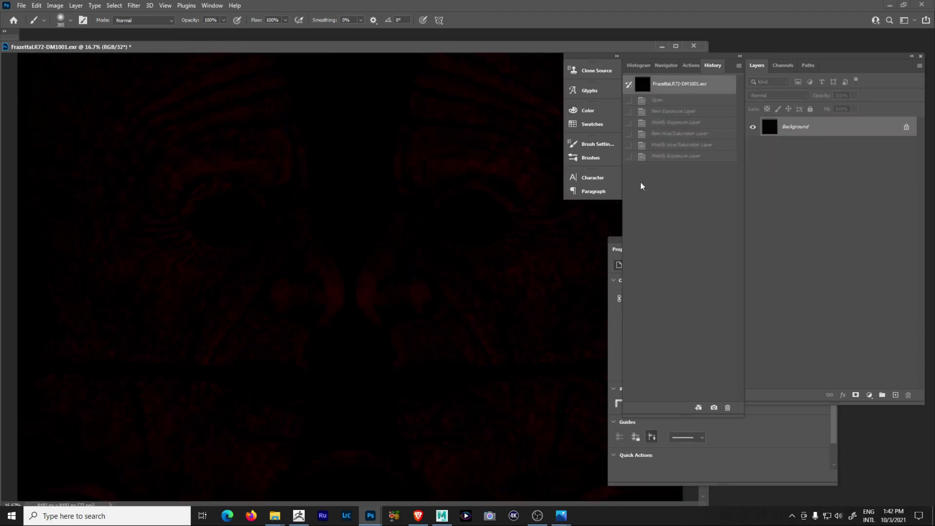
# - Create a new action set named Cavity Maps
pyautogui.click(688, 68)
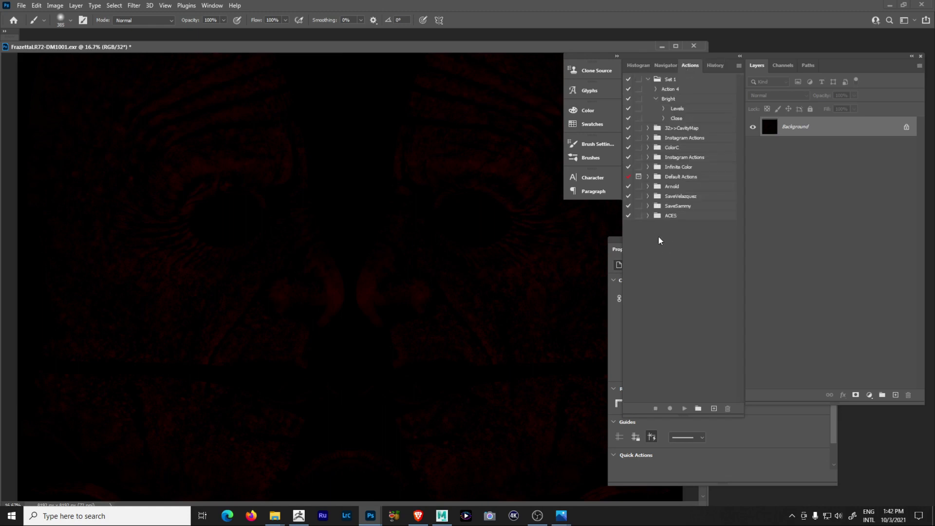
pyautogui.click(700, 410)
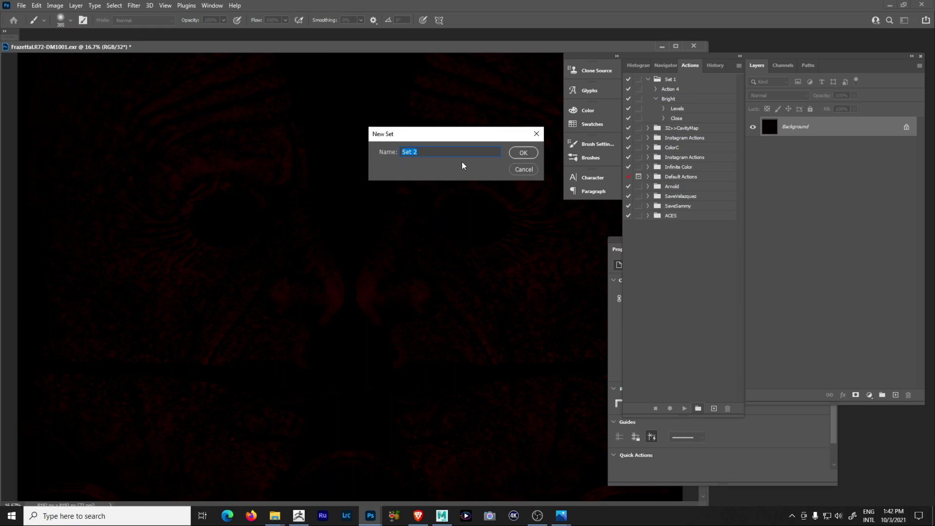
pyautogui.write('Ca')
pyautogui.press('BackSpace')
pyautogui.write('vity Maps')
pyautogui.click(523, 153)
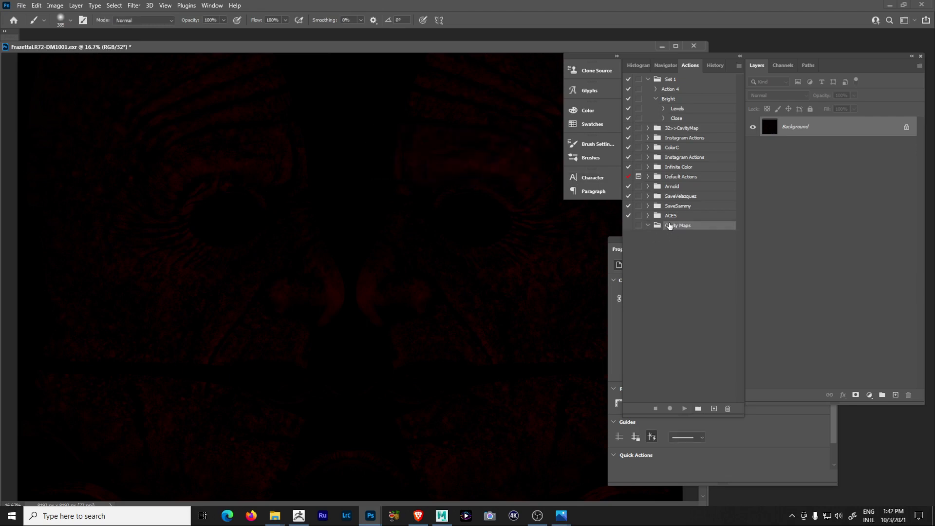
# - Create the action "DispZ >> Cavity" in the Cavity Maps set with the color Orange and start recording it
pyautogui.click(713, 409)
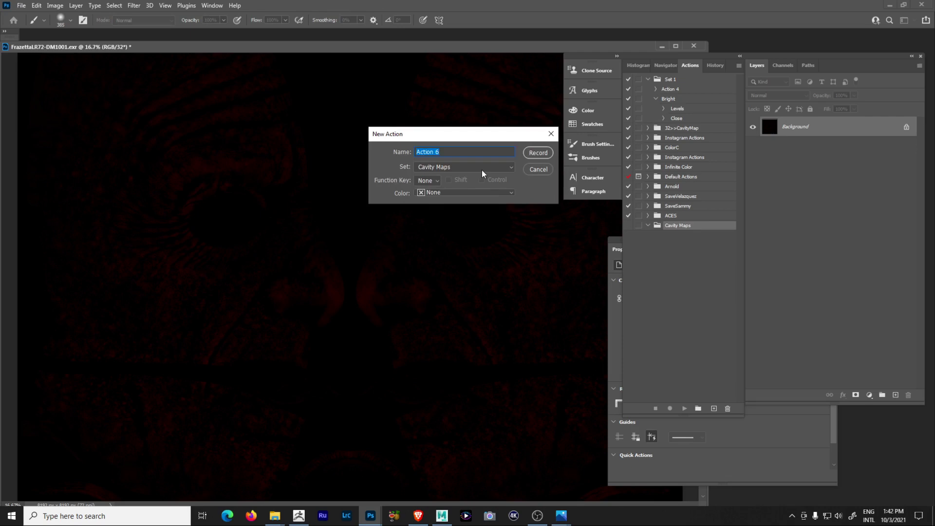
pyautogui.write('Disp')
pyautogui.write('Z >> Cavity')
pyautogui.click(513, 193)
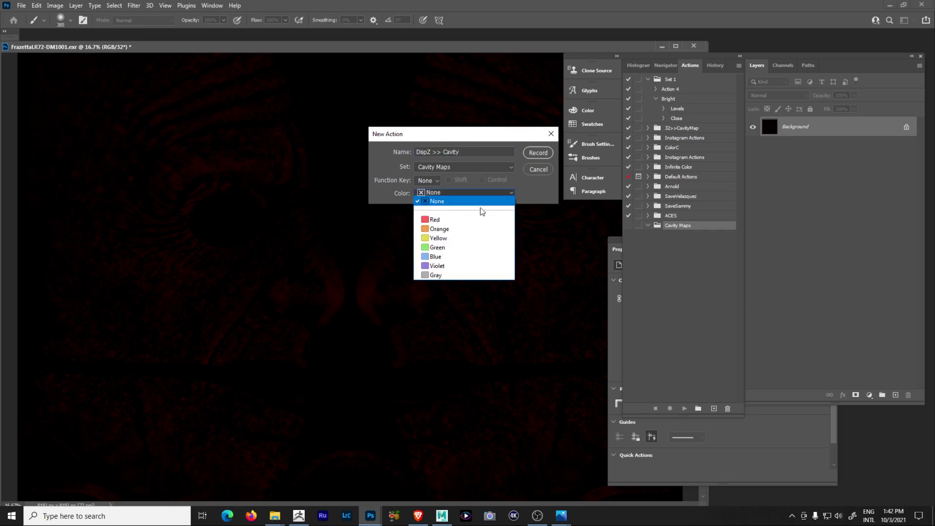
pyautogui.click(447, 229)
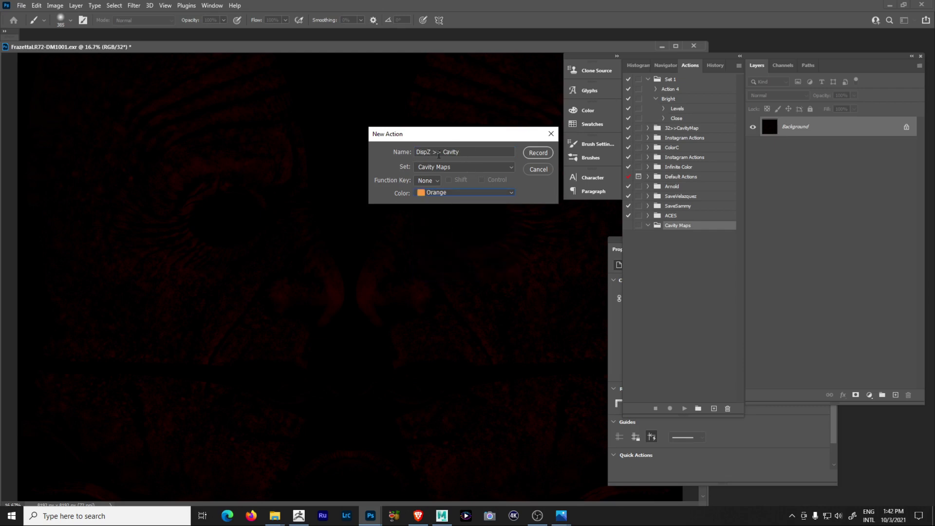
pyautogui.click(539, 154)
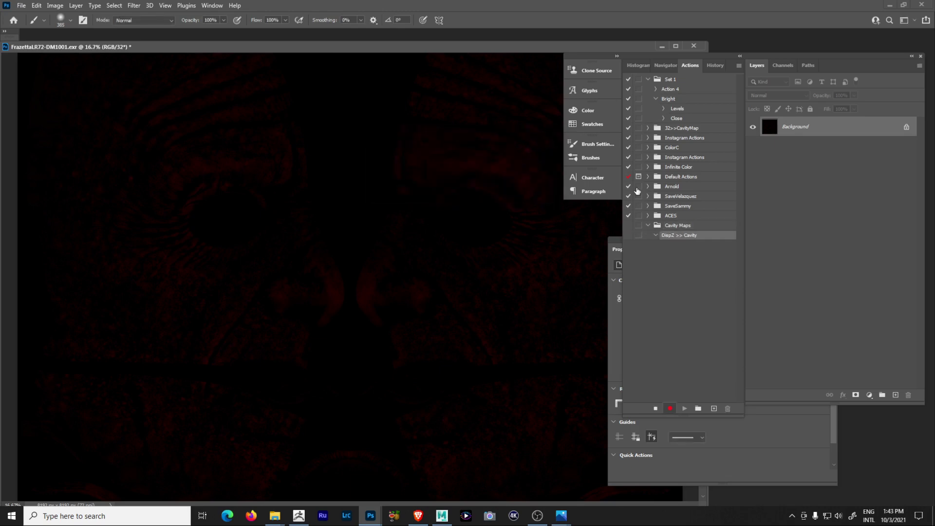
# - Record adding an Exposure adjustment layer above the Background with exposure 3.11, offset 0.2424 and gamma correction 0.65
pyautogui.click(870, 395)
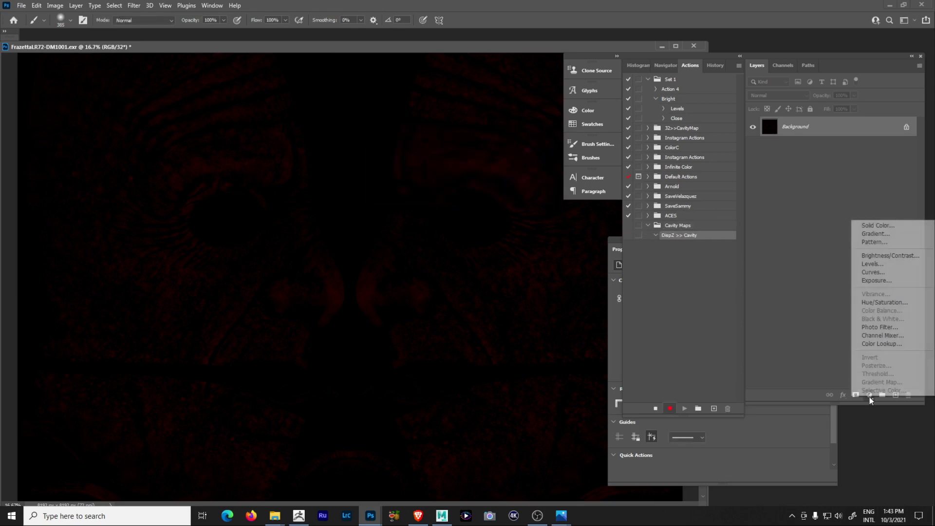
pyautogui.click(876, 280)
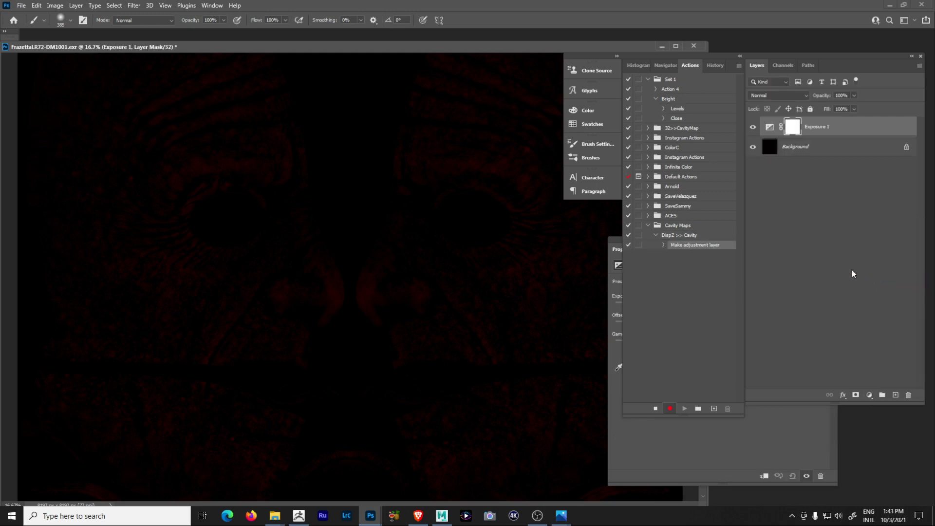
pyautogui.click(809, 296)
pyautogui.write('3.11')
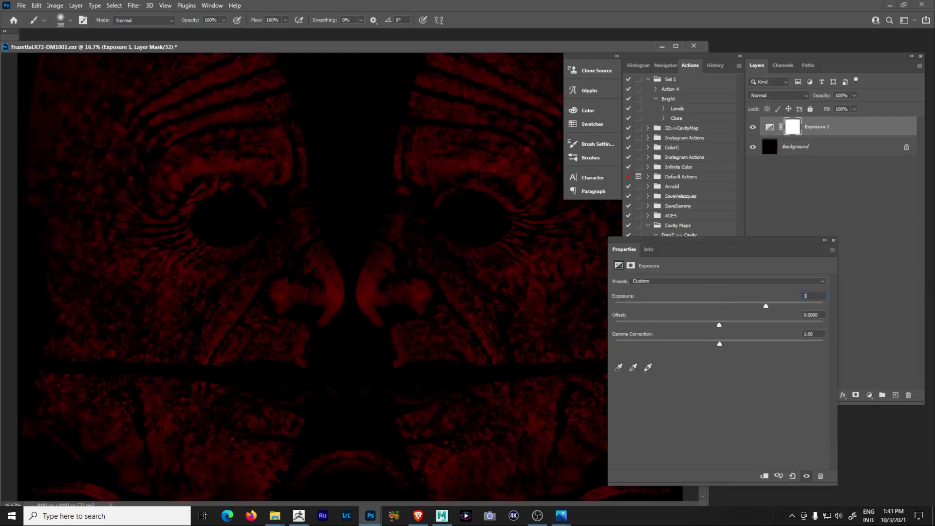
pyautogui.press('Tab')
pyautogui.write('0.2424')
pyautogui.press('Tab')
pyautogui.write('0.65')
pyautogui.press('Tab')
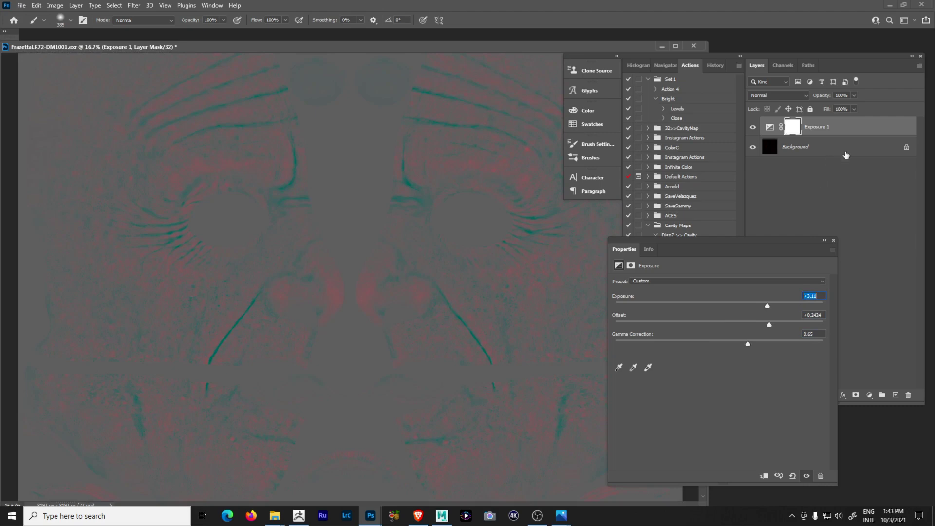
# - Record adding a Hue/Saturation adjustment layer with saturation -100, and move its properties clear of the recorded action steps
pyautogui.click(869, 396)
pyautogui.click(874, 297)
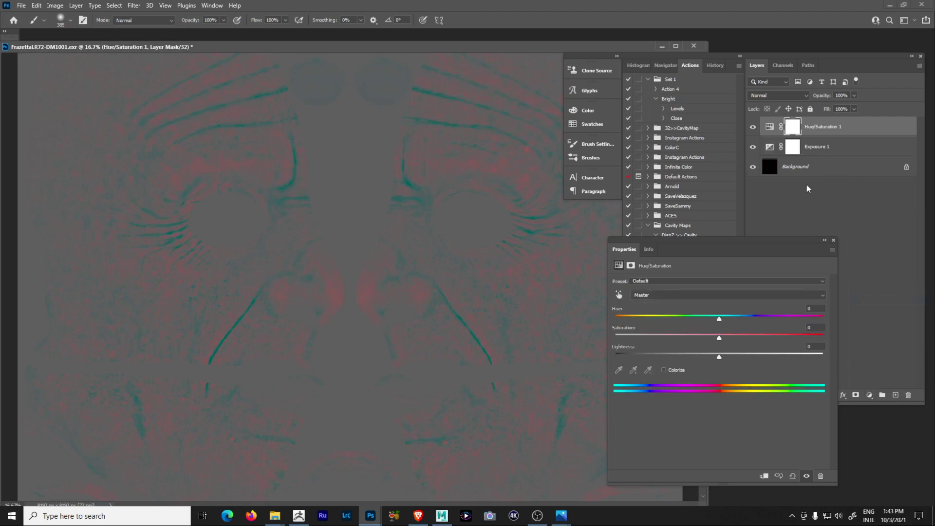
pyautogui.moveTo(754, 250); pyautogui.dragTo(670, 275)
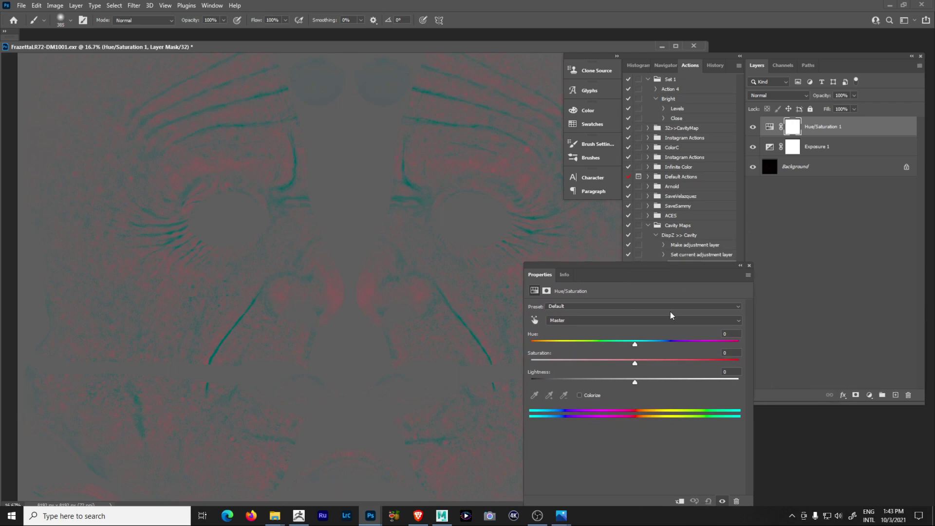
pyautogui.moveTo(634, 363); pyautogui.dragTo(514, 365)
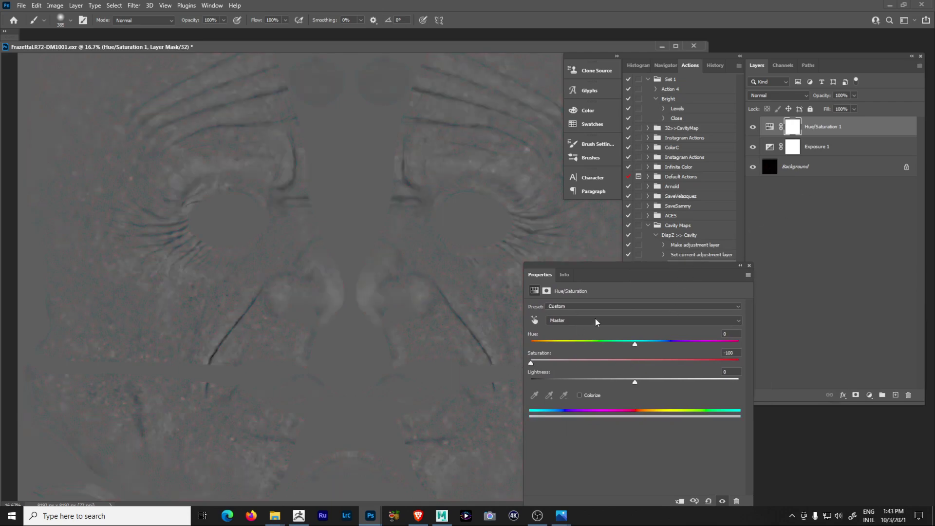
pyautogui.moveTo(665, 268); pyautogui.dragTo(785, 272)
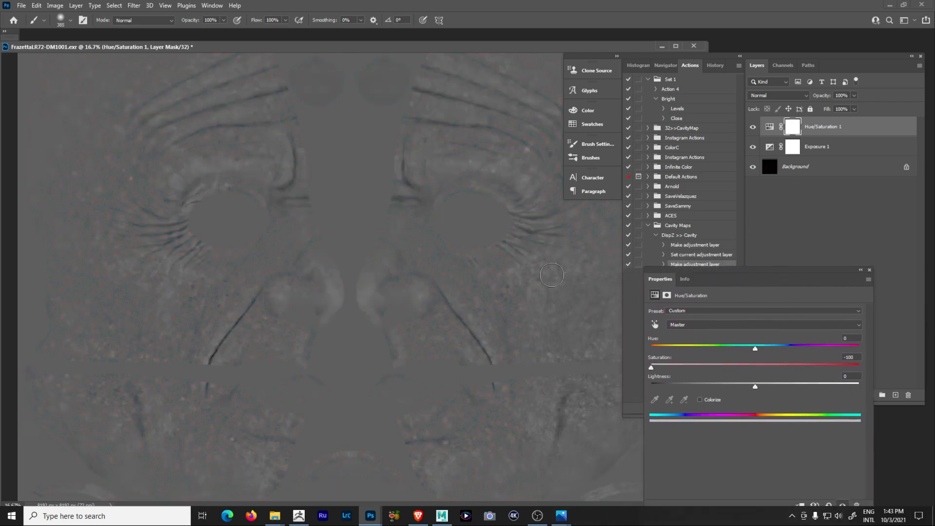
pyautogui.moveTo(782, 267); pyautogui.dragTo(458, 252)
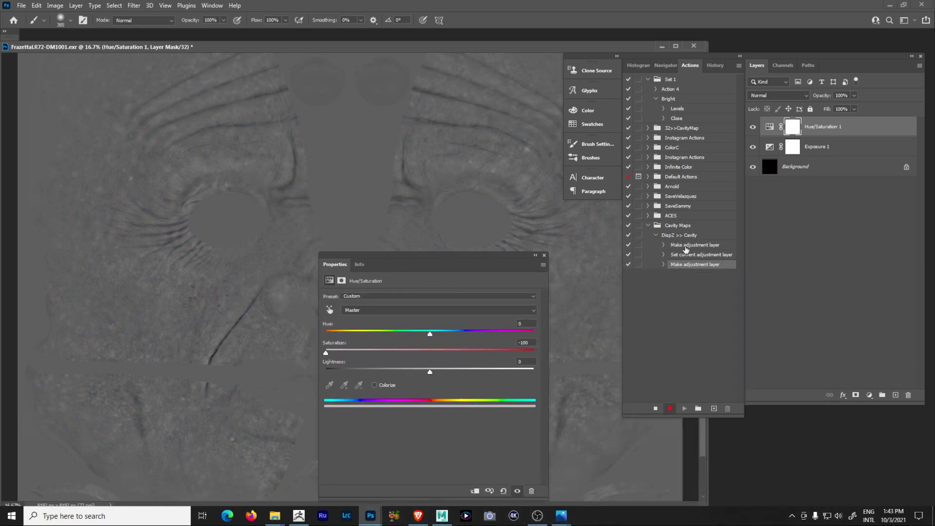
# - Record flattening the image and converting it to 8 Bits/Channel with the HDR Toning method Exposure and Gamma
pyautogui.click(919, 68)
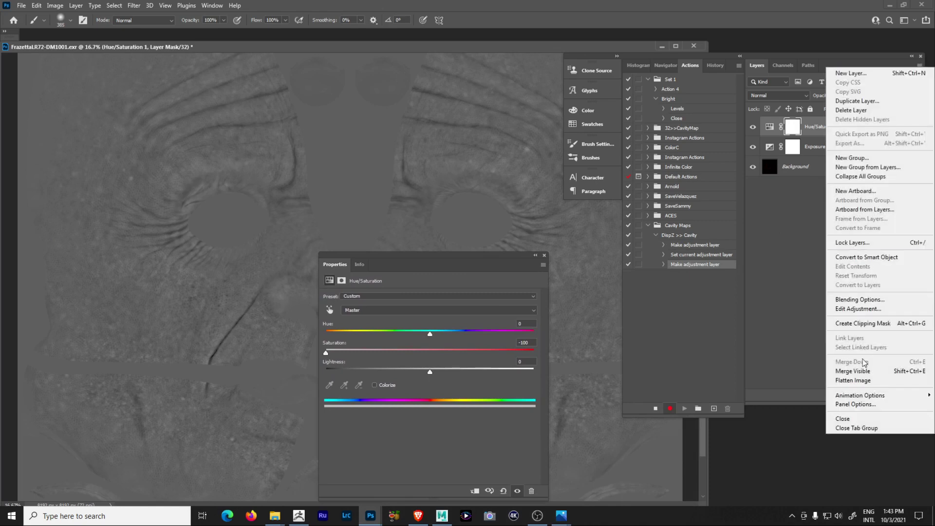
pyautogui.click(857, 380)
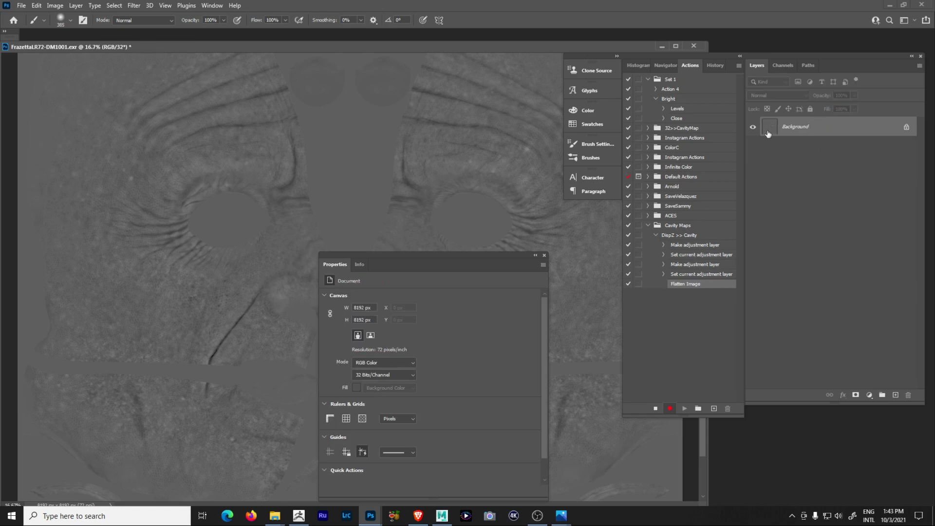
pyautogui.click(58, 6)
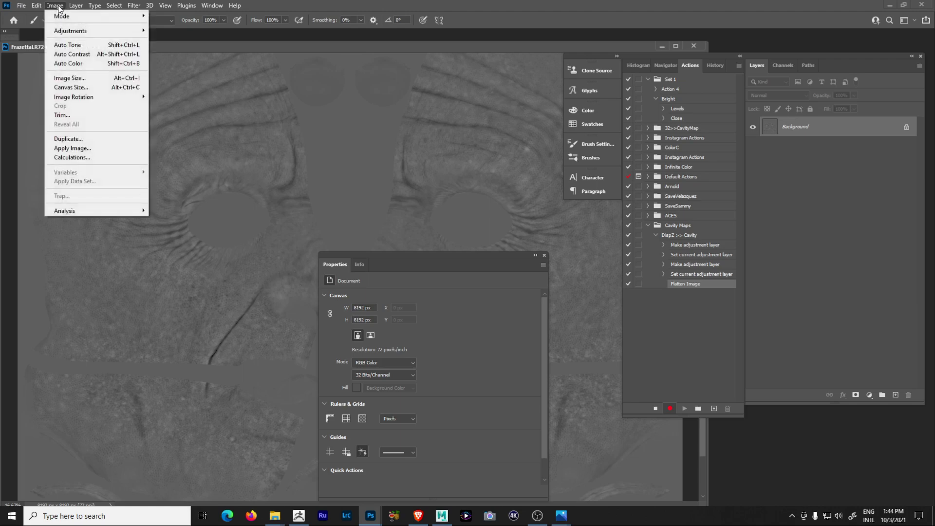
pyautogui.moveTo(73, 16)
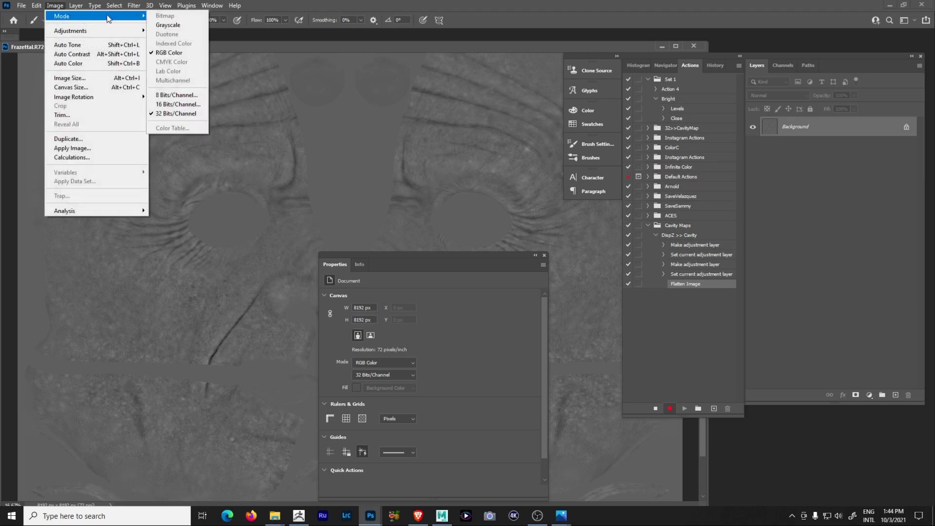
pyautogui.click(180, 96)
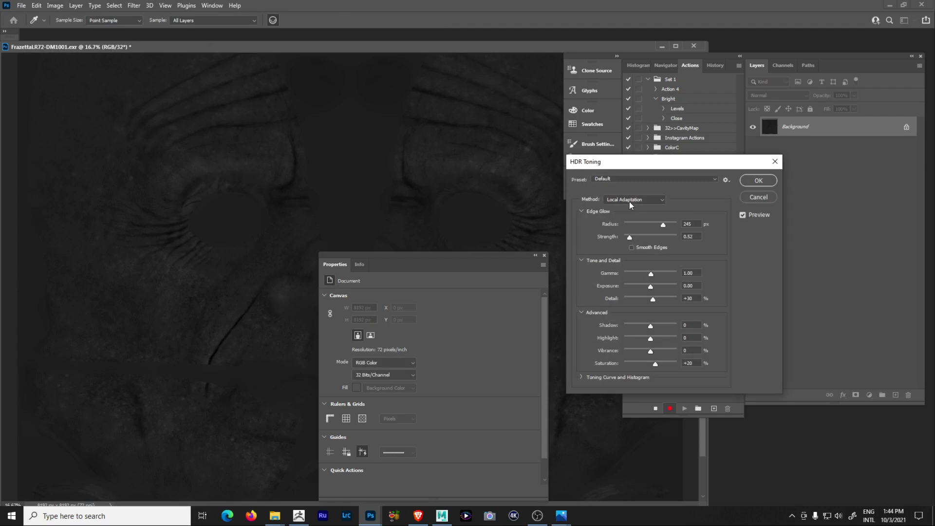
pyautogui.click(663, 200)
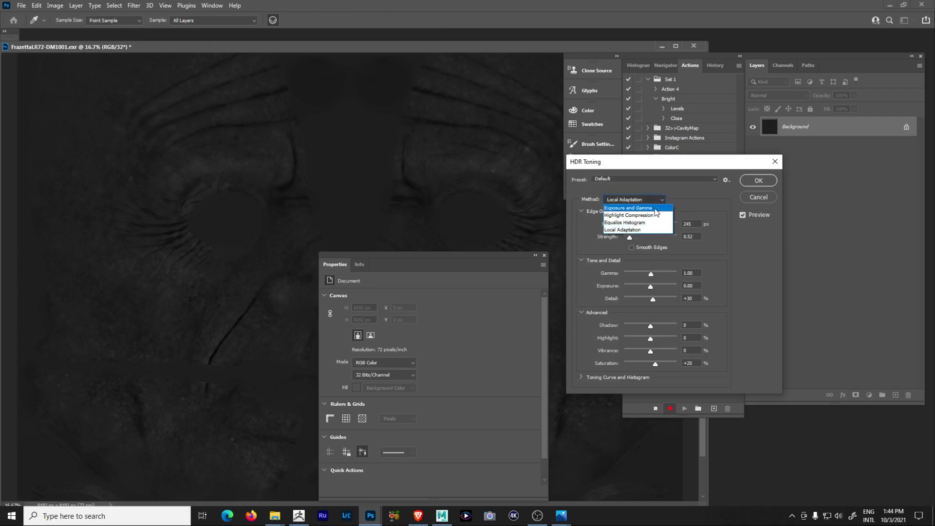
pyautogui.click(655, 209)
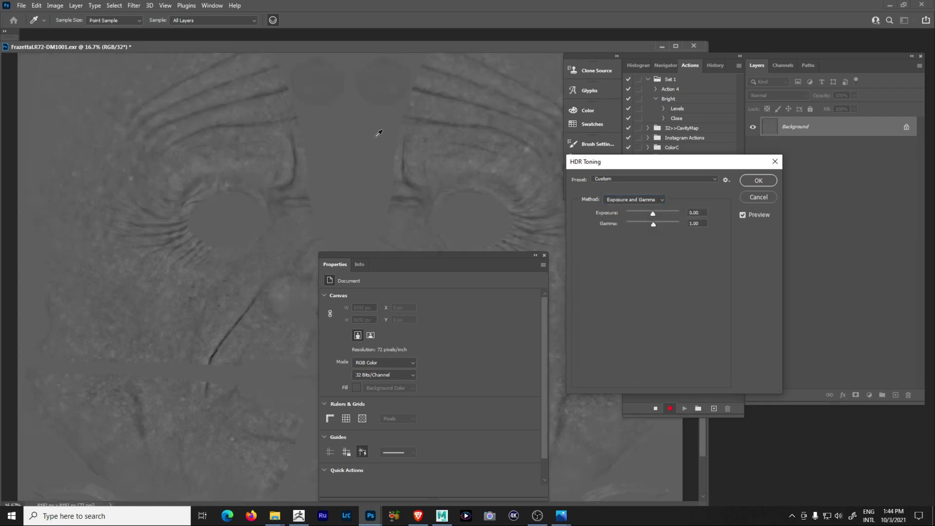
pyautogui.click(758, 180)
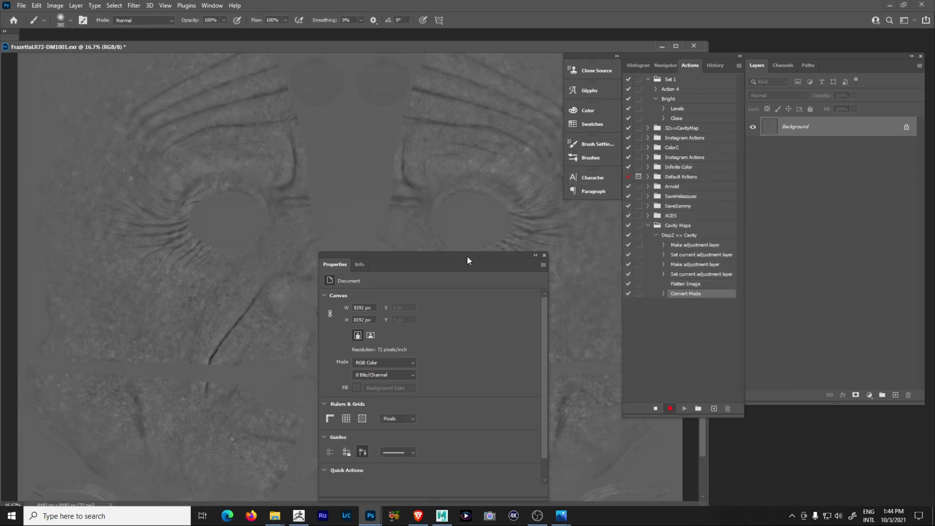
# - Move the document properties clear of the face, open the Poster Edges filter in the Filter Gallery and set its Posterization to 0
pyautogui.moveTo(473, 255); pyautogui.dragTo(829, 256)
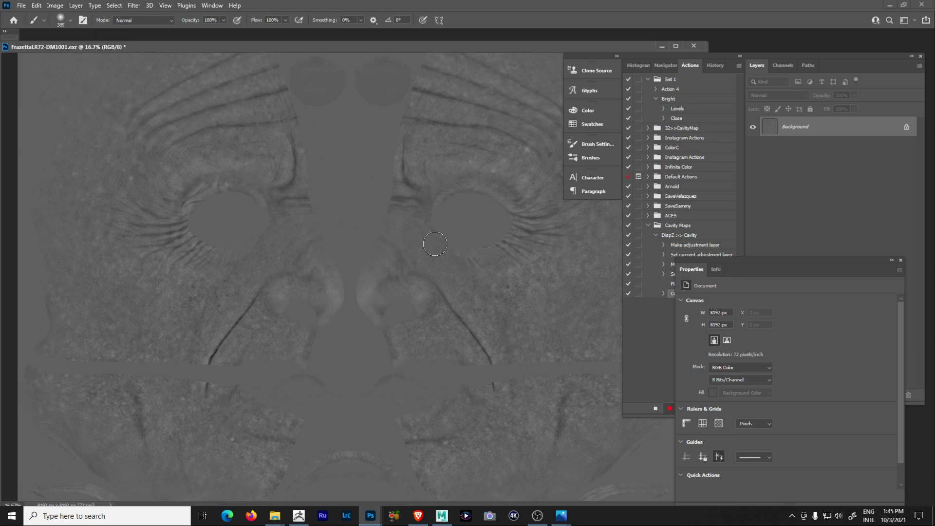
pyautogui.click(134, 6)
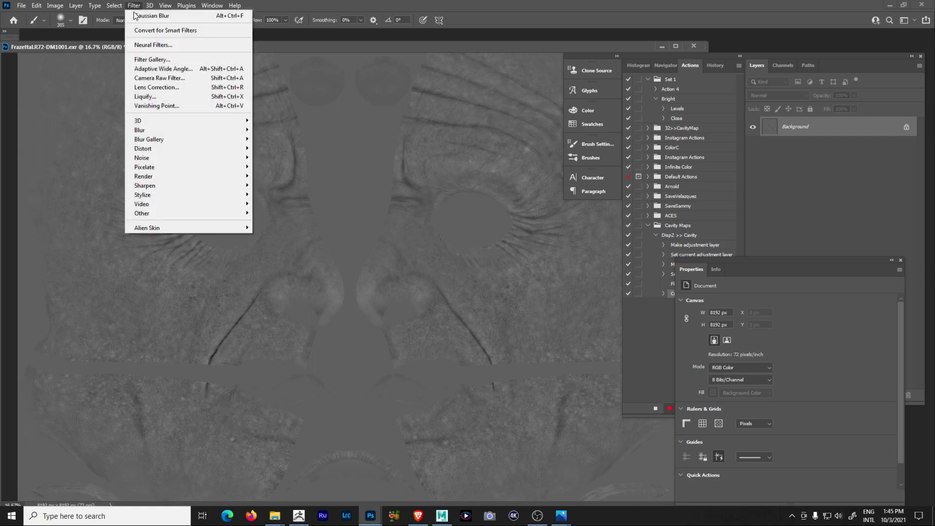
pyautogui.click(150, 59)
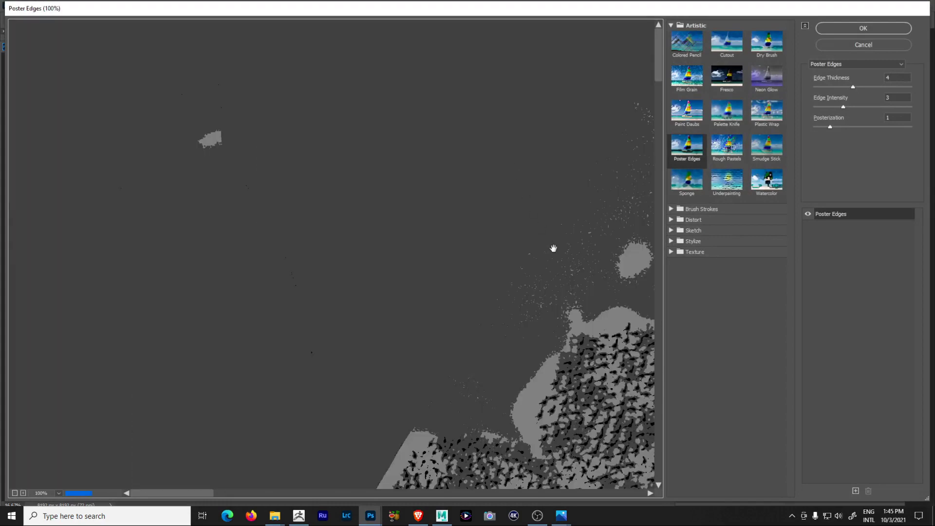
pyautogui.moveTo(570, 304); pyautogui.dragTo(439, 229)
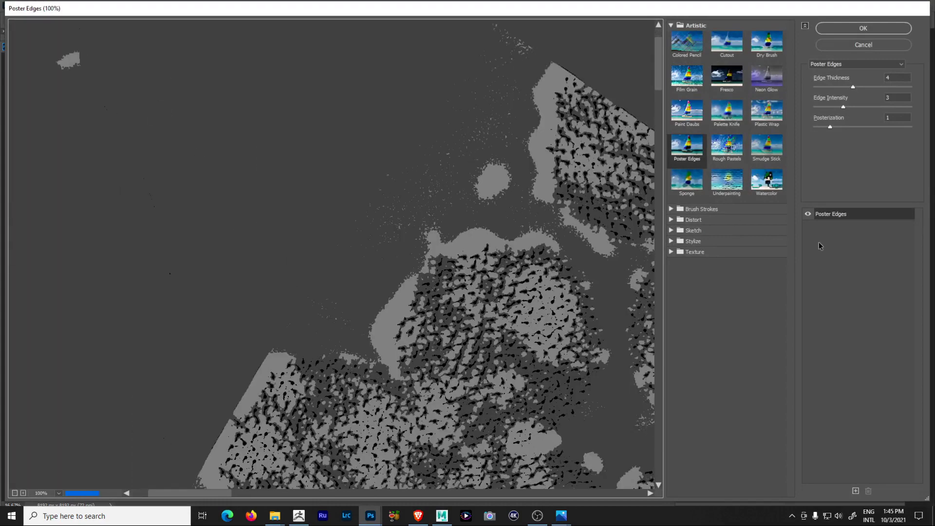
pyautogui.moveTo(562, 240); pyautogui.dragTo(466, 227)
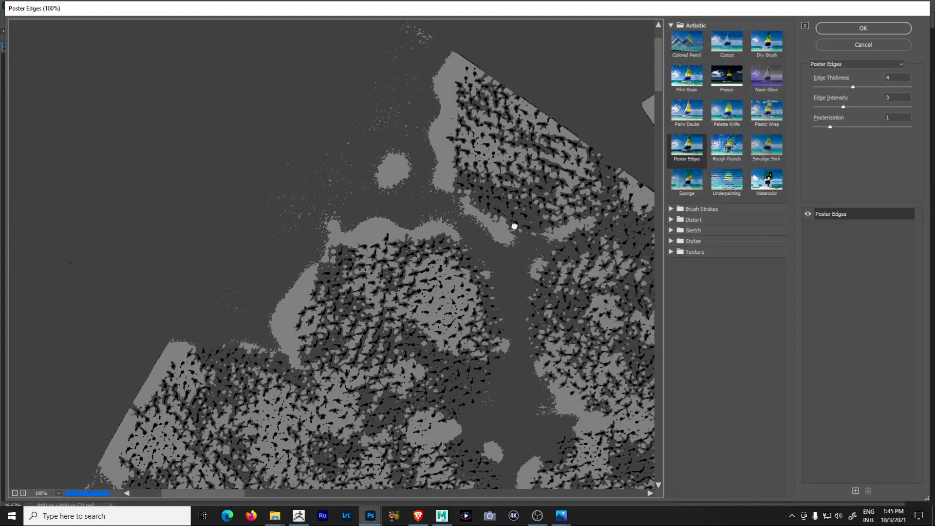
pyautogui.moveTo(536, 223); pyautogui.dragTo(476, 223)
pyautogui.moveTo(831, 127); pyautogui.dragTo(819, 128)
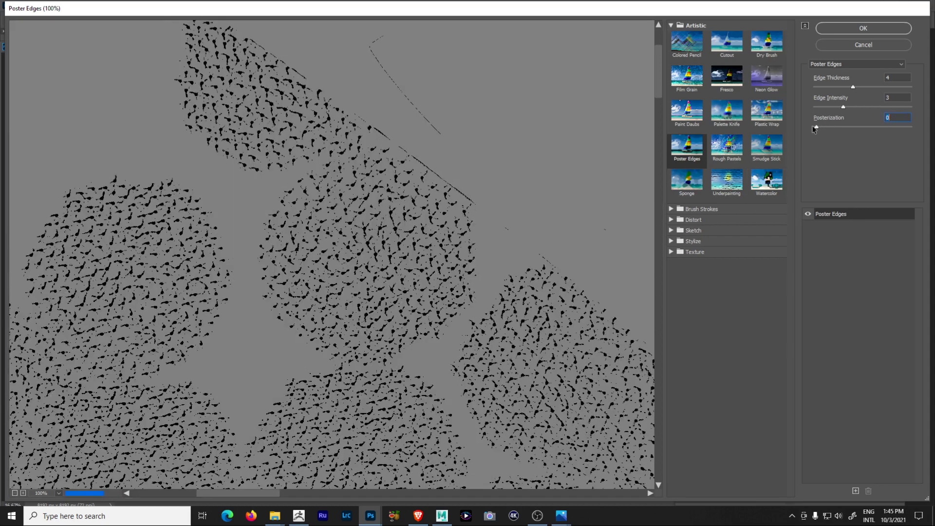
# - Examine the Poster Edges preview at 66.7% across the forehead, eye and cheek skin detail
pyautogui.hotkey('ctrl', '-')
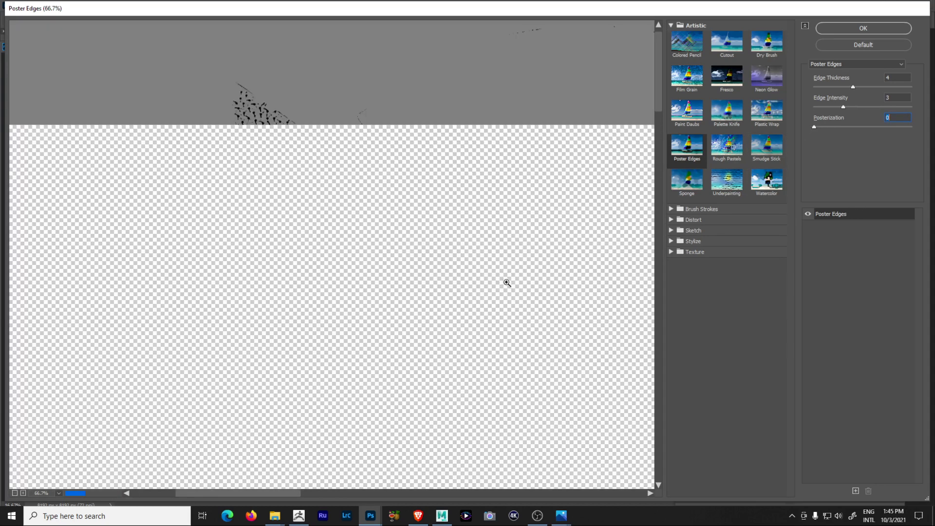
pyautogui.moveTo(502, 278); pyautogui.dragTo(354, 246)
pyautogui.moveTo(555, 229); pyautogui.dragTo(366, 224)
pyautogui.moveTo(546, 292); pyautogui.dragTo(382, 318)
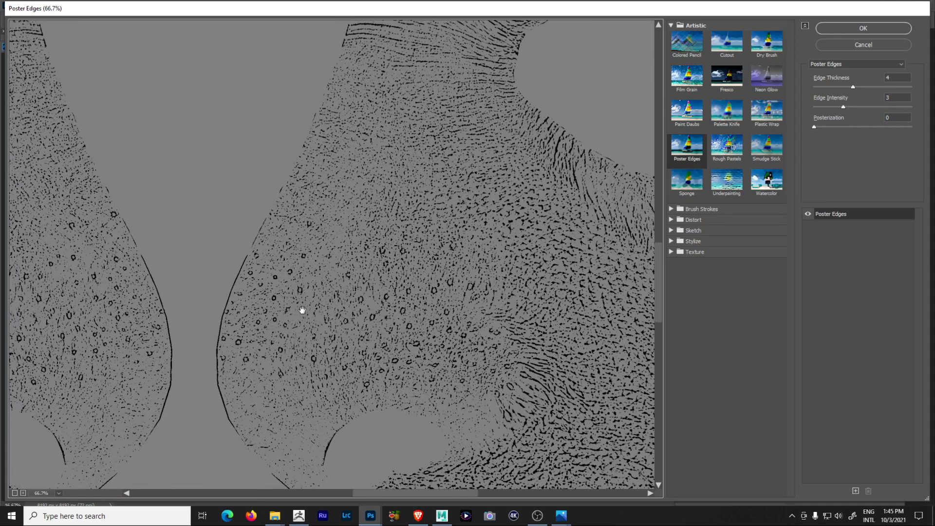
pyautogui.moveTo(444, 319); pyautogui.dragTo(175, 267)
pyautogui.moveTo(399, 273); pyautogui.dragTo(302, 272)
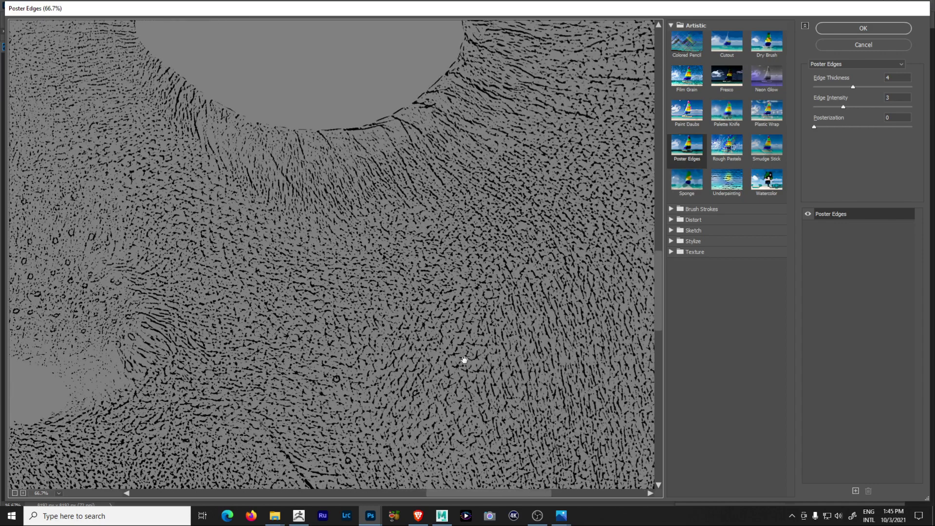
pyautogui.moveTo(464, 360); pyautogui.dragTo(395, 229)
pyautogui.moveTo(473, 252); pyautogui.dragTo(323, 290)
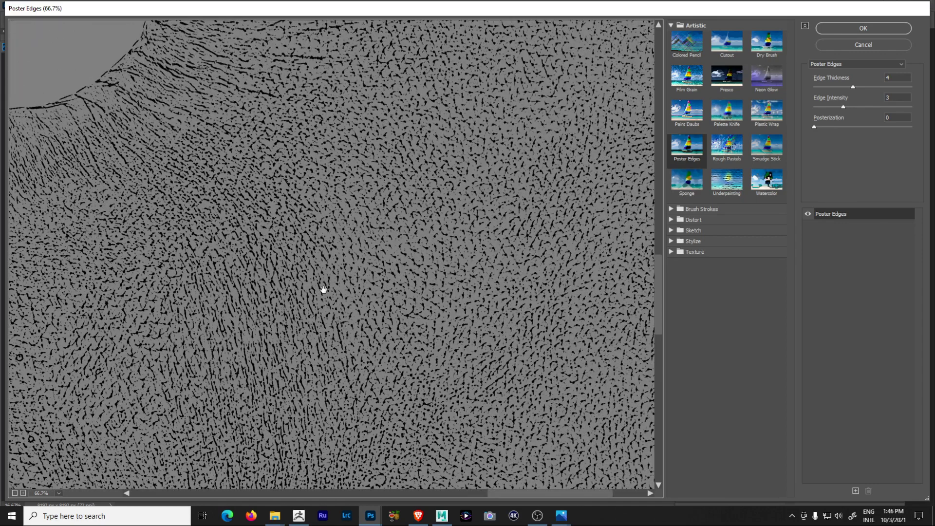
pyautogui.moveTo(428, 194); pyautogui.dragTo(317, 321)
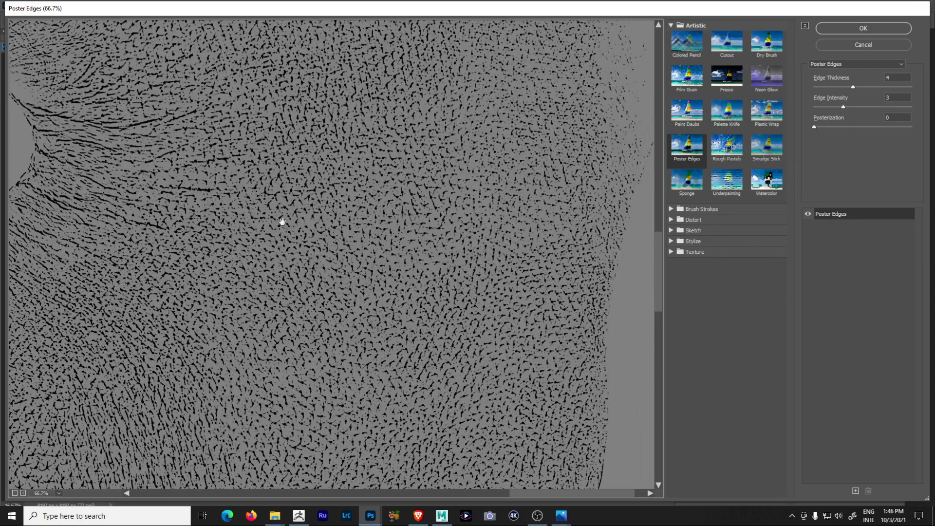
pyautogui.moveTo(282, 222); pyautogui.dragTo(489, 328)
pyautogui.moveTo(283, 322); pyautogui.dragTo(455, 214)
# - Try Posterization values of 1 and 5 on the skin around the eye and return it to 0
pyautogui.moveTo(817, 128); pyautogui.dragTo(826, 128)
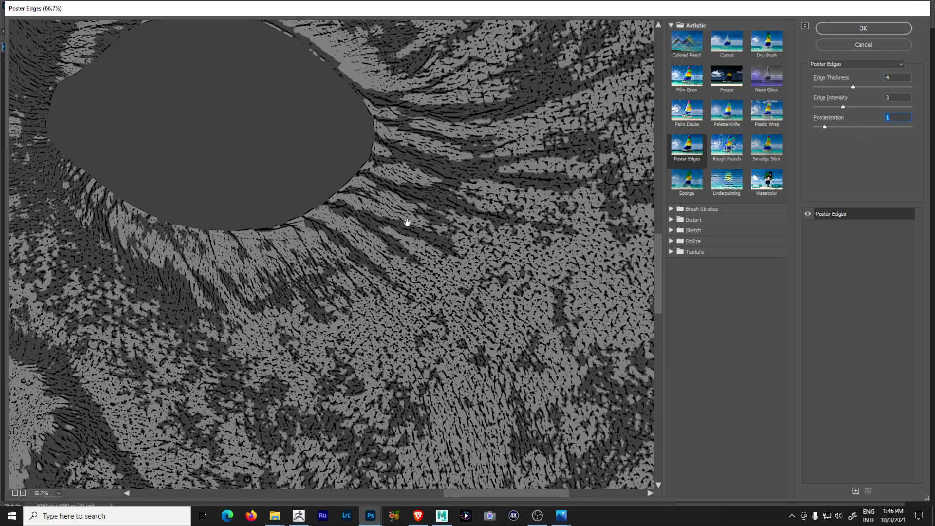
pyautogui.moveTo(825, 127); pyautogui.dragTo(819, 128)
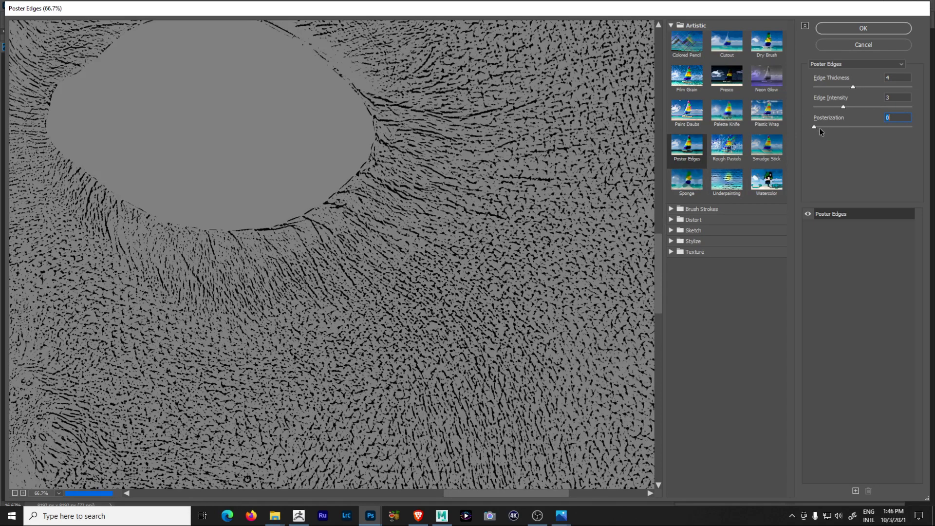
pyautogui.moveTo(825, 127); pyautogui.dragTo(883, 130)
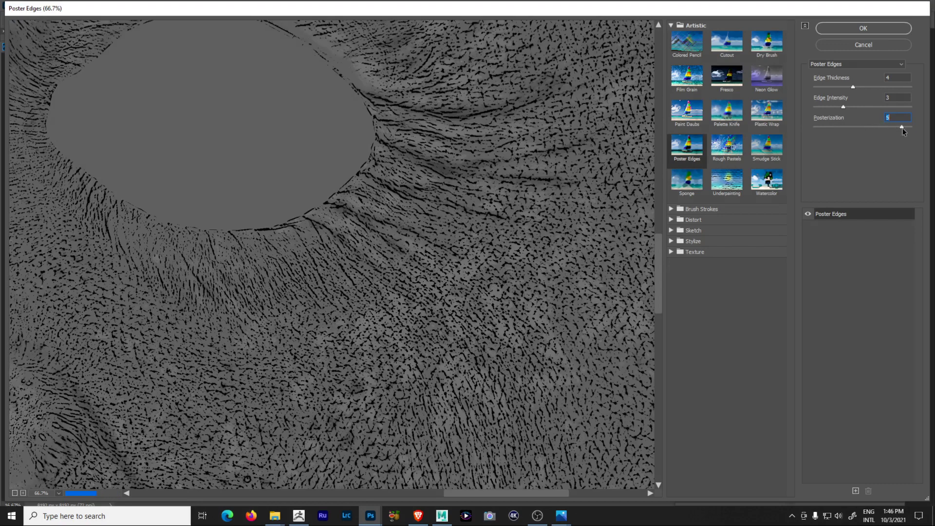
pyautogui.press('Up')
pyautogui.click(816, 128)
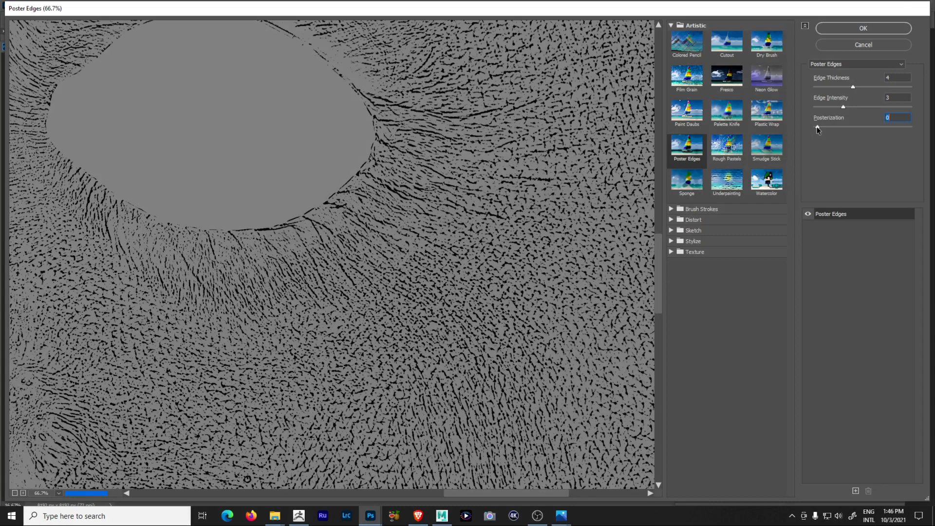
# - Compare Edge Intensity at 10 and 0 beside the eye and set it to 1
pyautogui.moveTo(297, 291); pyautogui.dragTo(414, 363)
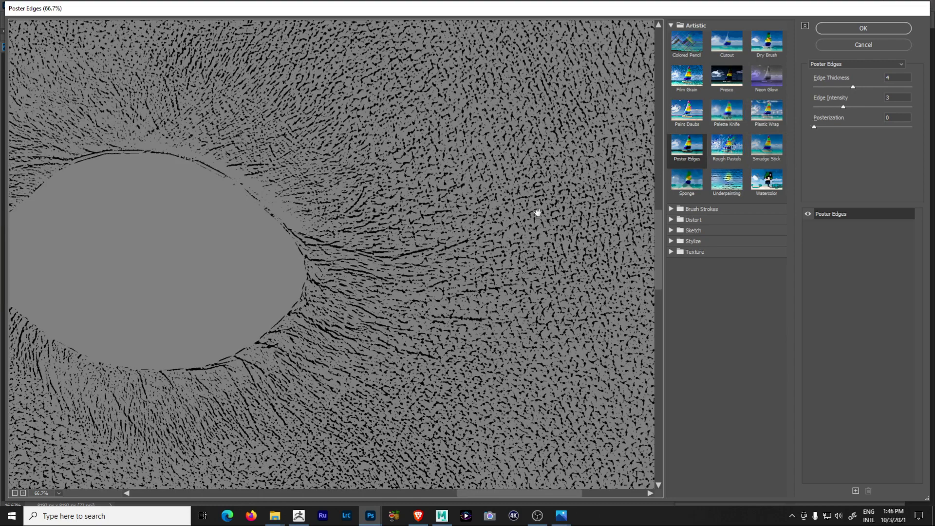
pyautogui.moveTo(539, 209); pyautogui.dragTo(562, 161)
pyautogui.moveTo(845, 107); pyautogui.dragTo(913, 108)
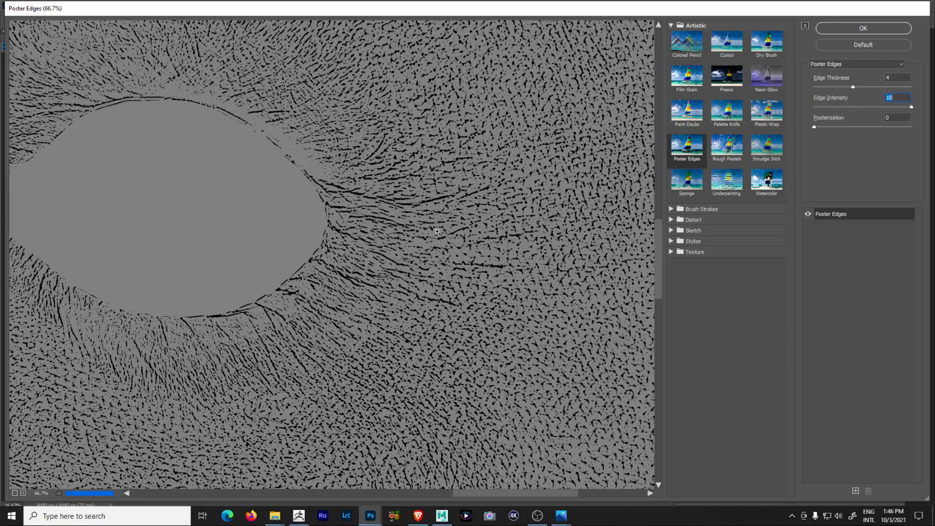
pyautogui.hotkey('ctrl', '+')
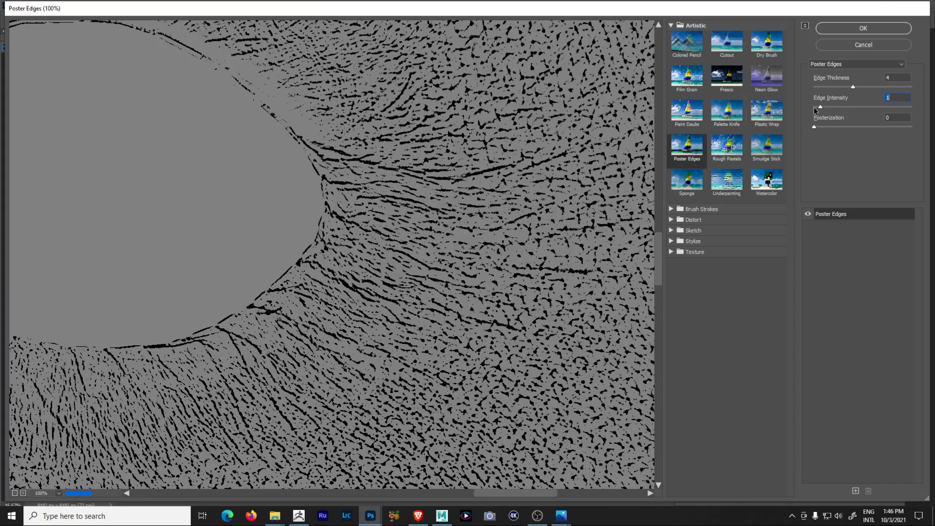
pyautogui.moveTo(814, 108); pyautogui.dragTo(809, 107)
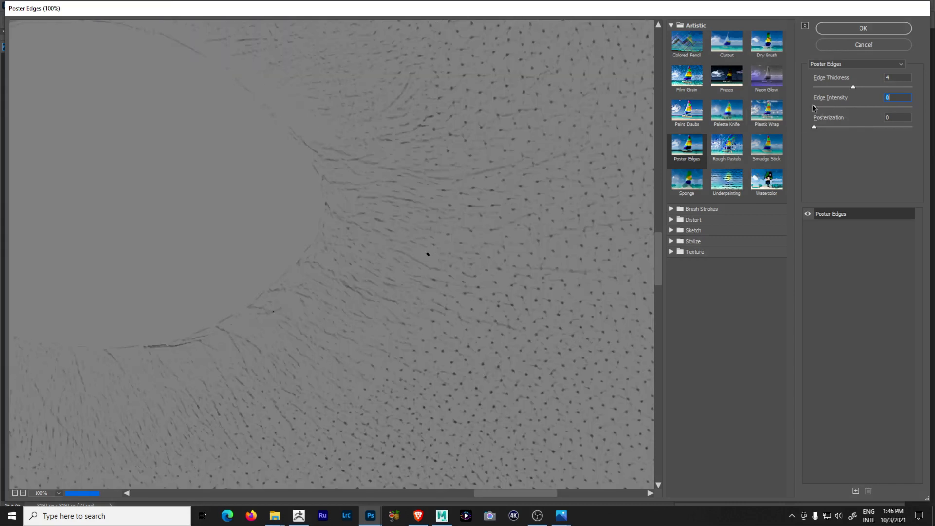
pyautogui.moveTo(819, 108); pyautogui.dragTo(819, 106)
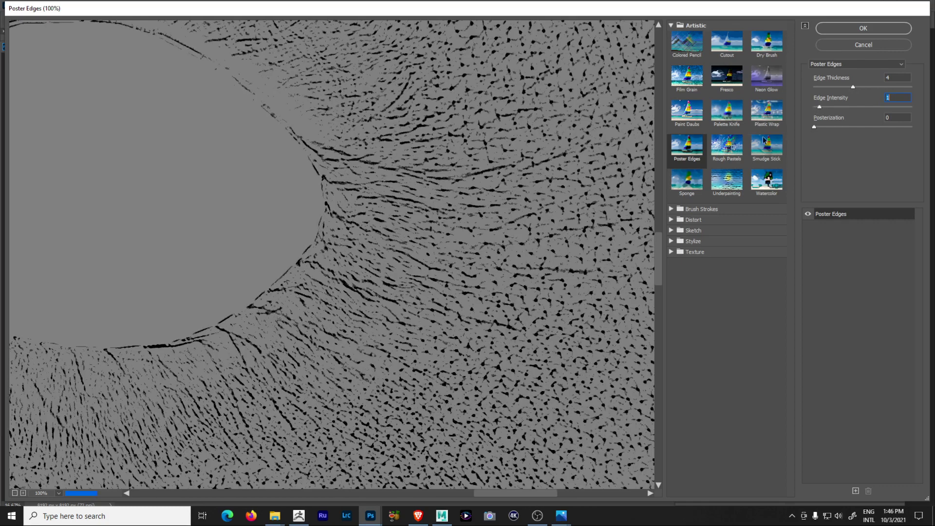
pyautogui.moveTo(540, 245); pyautogui.dragTo(508, 219)
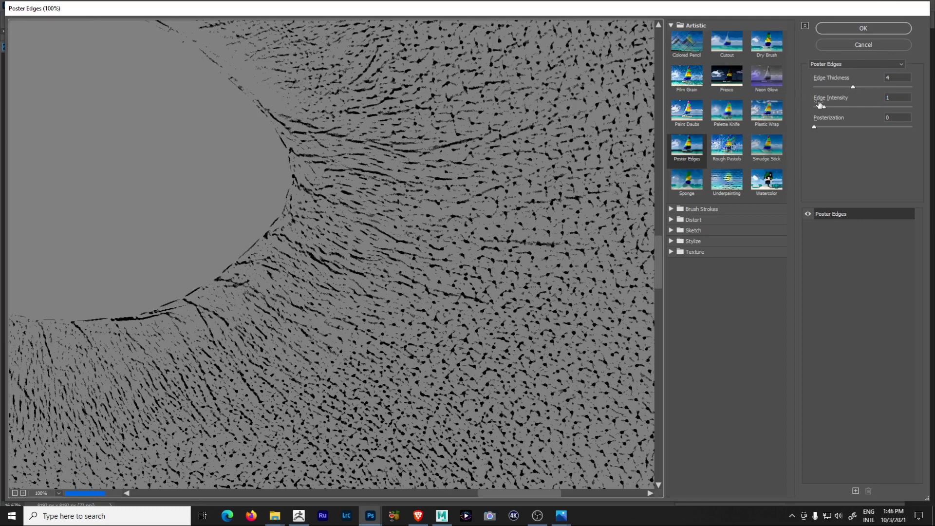
# - Try Edge Thickness at 0 and 1, return it to 4 and check the lines around and below the eye
pyautogui.moveTo(829, 86); pyautogui.dragTo(811, 87)
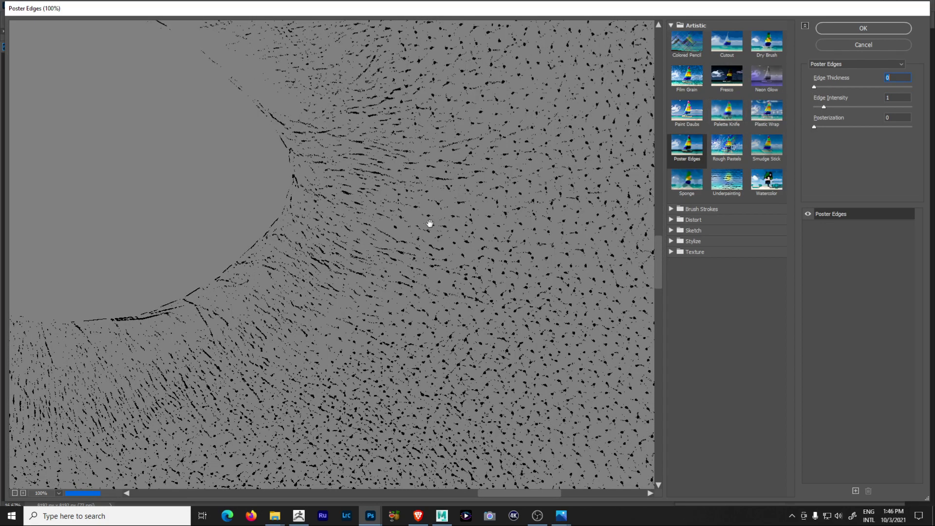
pyautogui.moveTo(466, 216); pyautogui.dragTo(386, 230)
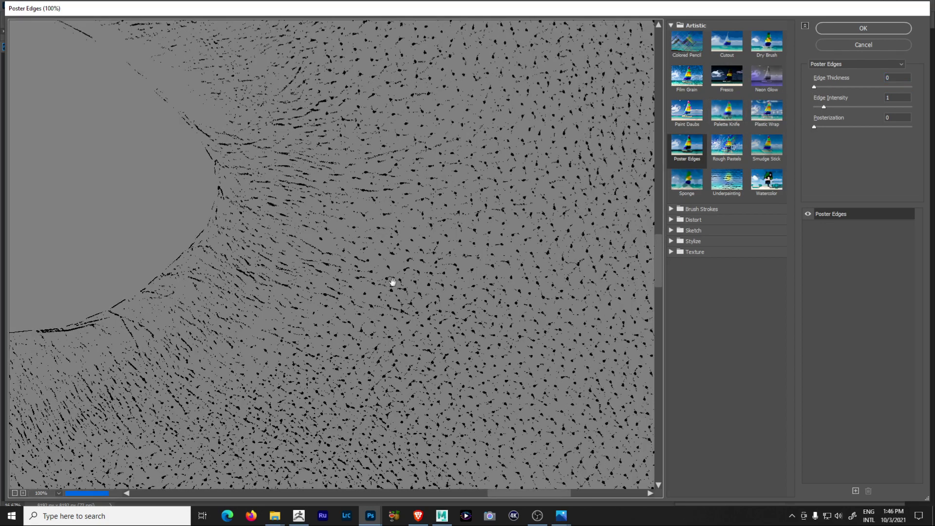
pyautogui.click(815, 87)
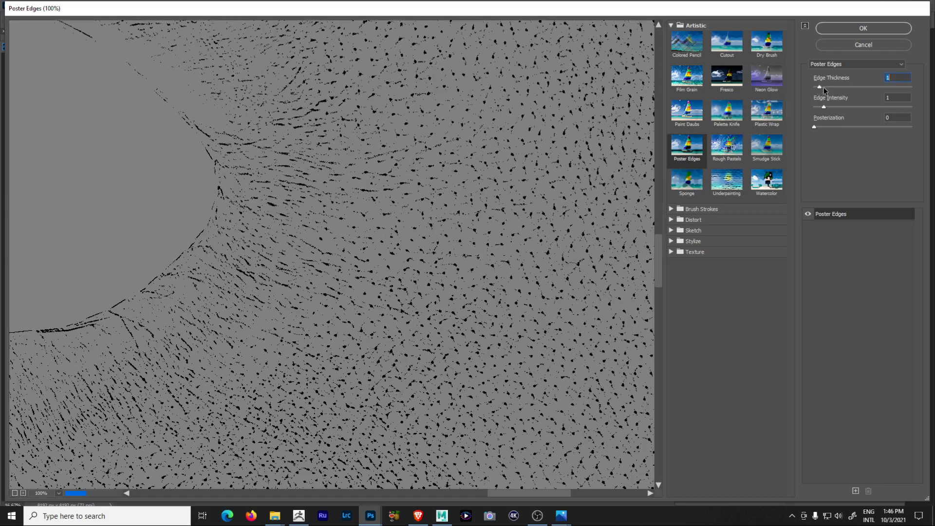
pyautogui.moveTo(827, 90); pyautogui.dragTo(838, 92)
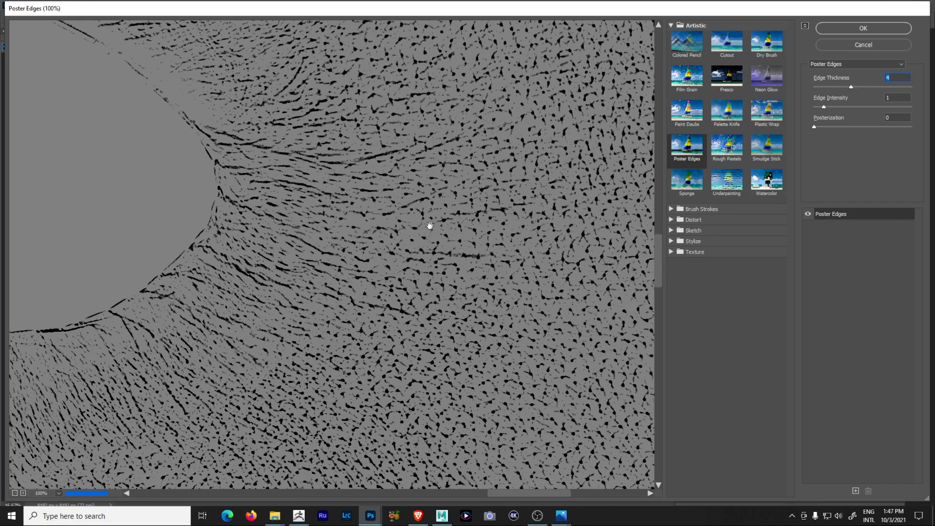
pyautogui.moveTo(429, 225); pyautogui.dragTo(472, 140)
pyautogui.moveTo(402, 257); pyautogui.dragTo(468, 154)
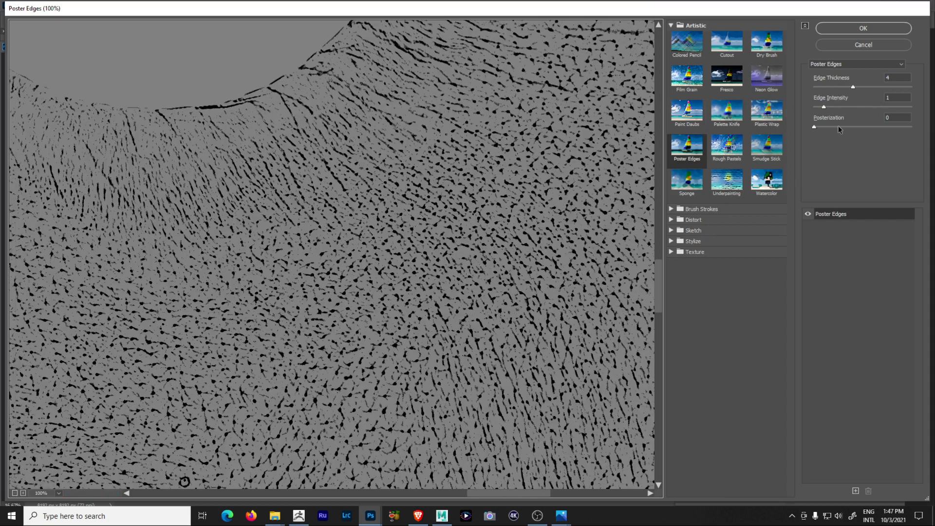
pyautogui.moveTo(471, 236); pyautogui.dragTo(489, 216)
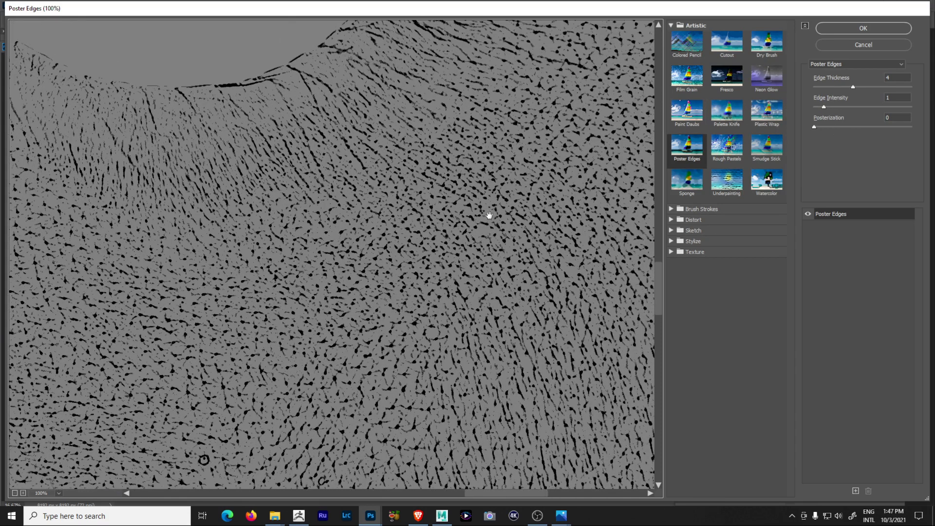
# - Apply Poster Edges with Edge Thickness 4, Edge Intensity 1 and Posterization 0, and add a Levels adjustment layer above the Background
pyautogui.click(878, 29)
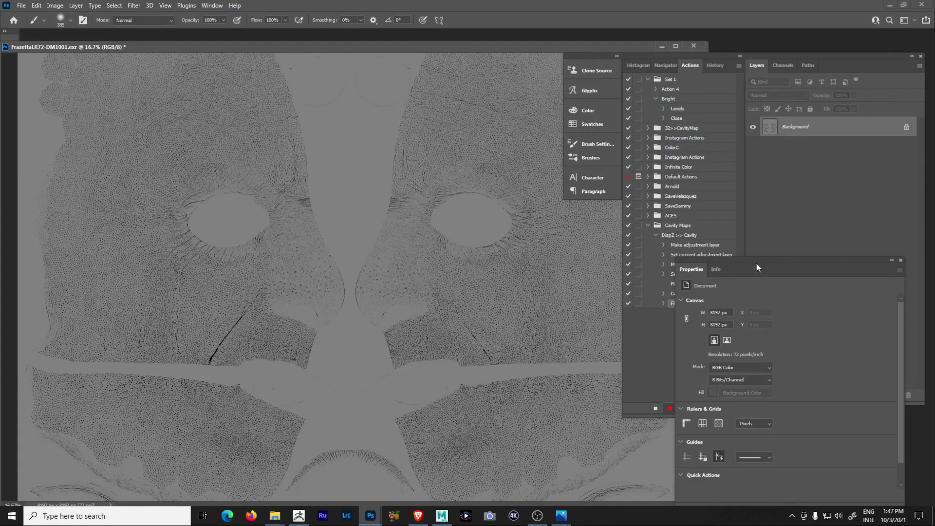
pyautogui.moveTo(797, 259); pyautogui.dragTo(613, 234)
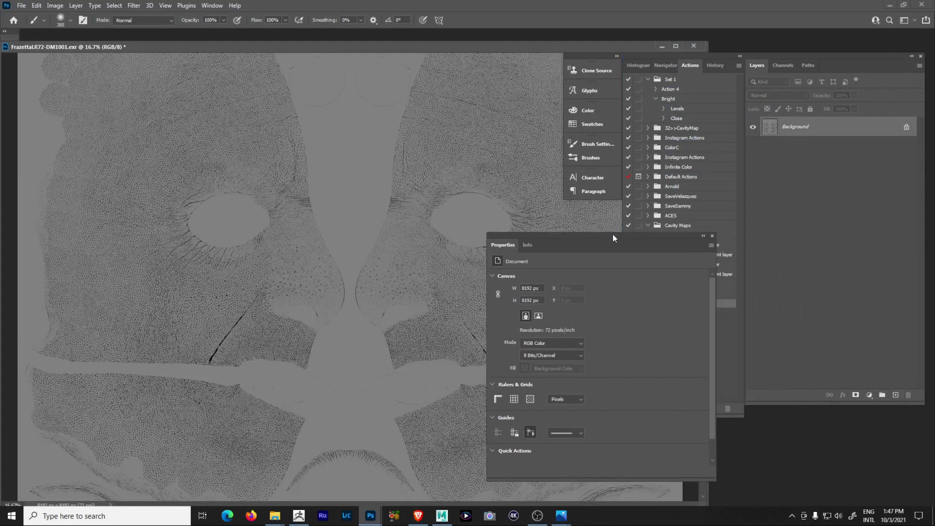
pyautogui.click(868, 395)
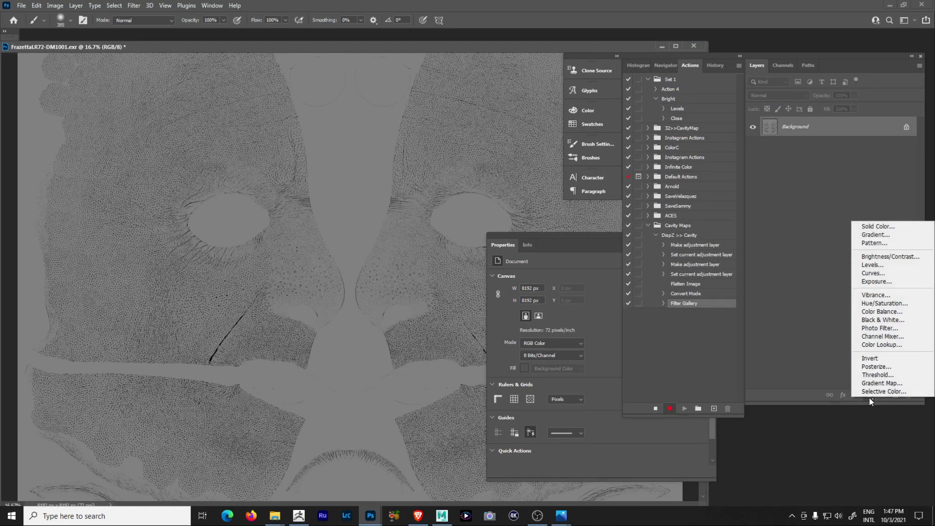
pyautogui.click(872, 266)
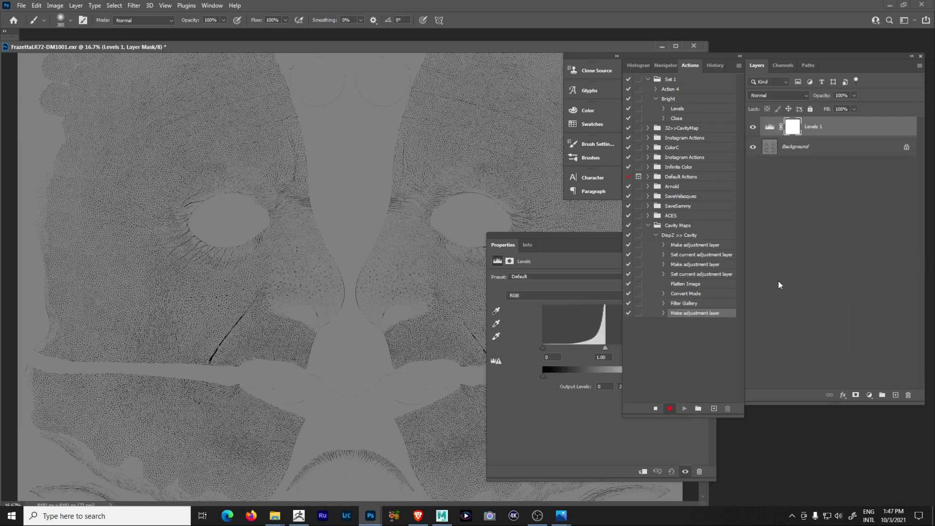
# - Set the Levels white input to 137 and inspect the skin detail on the nose and cheek at up to 100%
pyautogui.moveTo(575, 246); pyautogui.dragTo(513, 230)
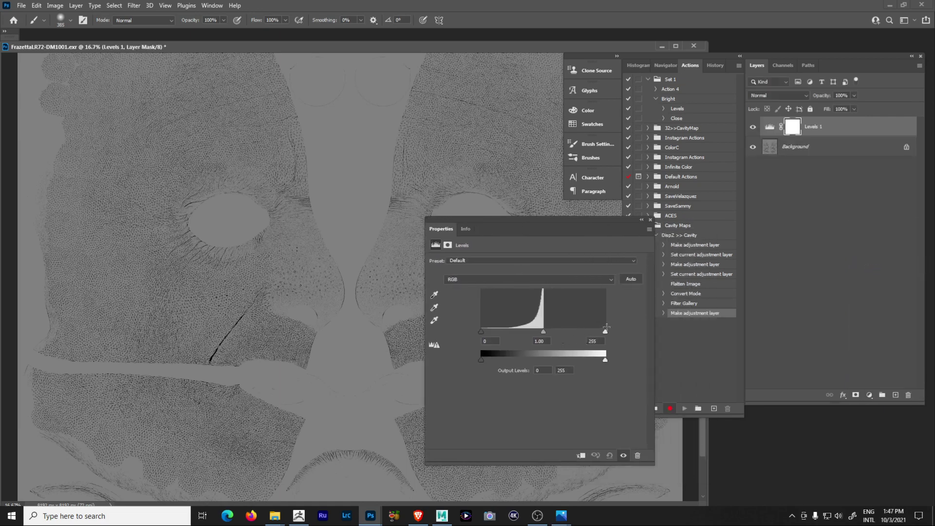
pyautogui.moveTo(606, 331); pyautogui.dragTo(548, 334)
pyautogui.moveTo(563, 220); pyautogui.dragTo(745, 206)
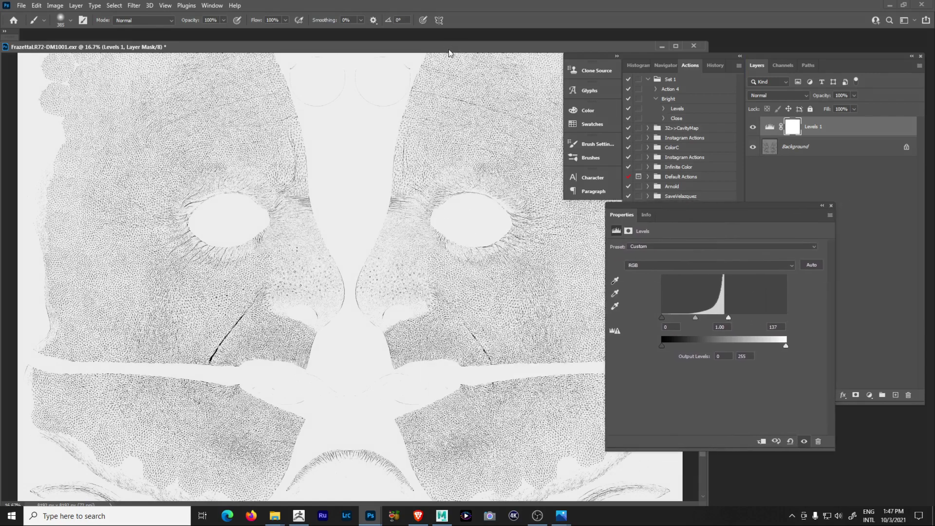
pyautogui.hotkey('ctrl', '+')
pyautogui.hotkey('ctrl', '+')
pyautogui.hotkey('ctrl', '+')
pyautogui.hotkey('ctrl', '+')
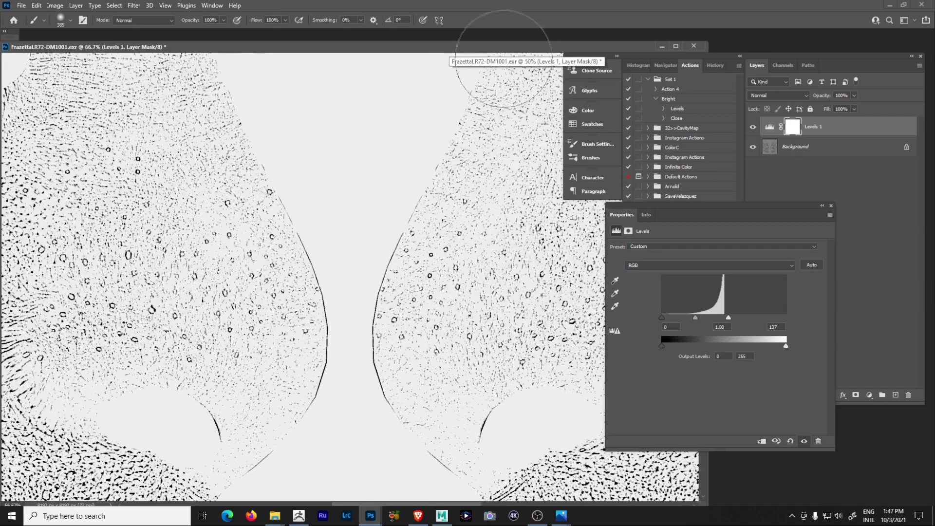
pyautogui.scroll(-10, 306, 225)
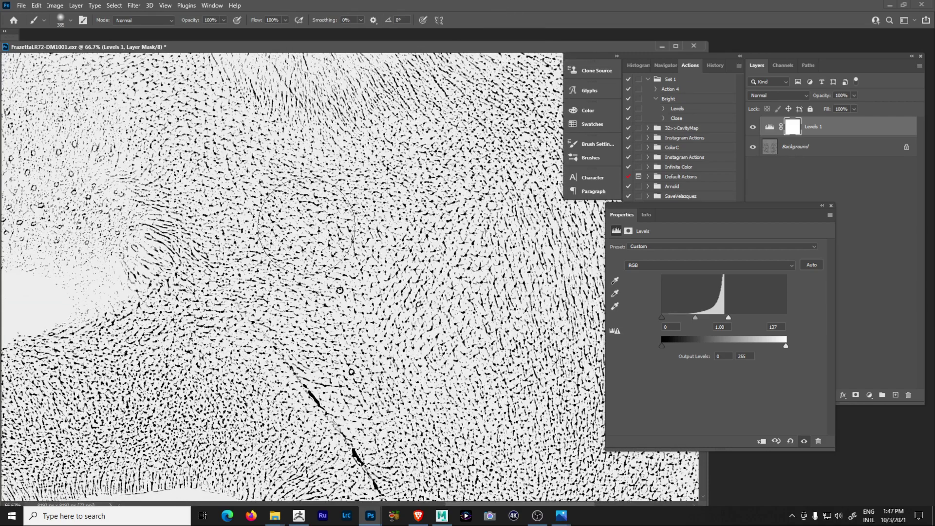
pyautogui.hotkey('ctrl', '+')
pyautogui.hscroll(2, 350, 280)
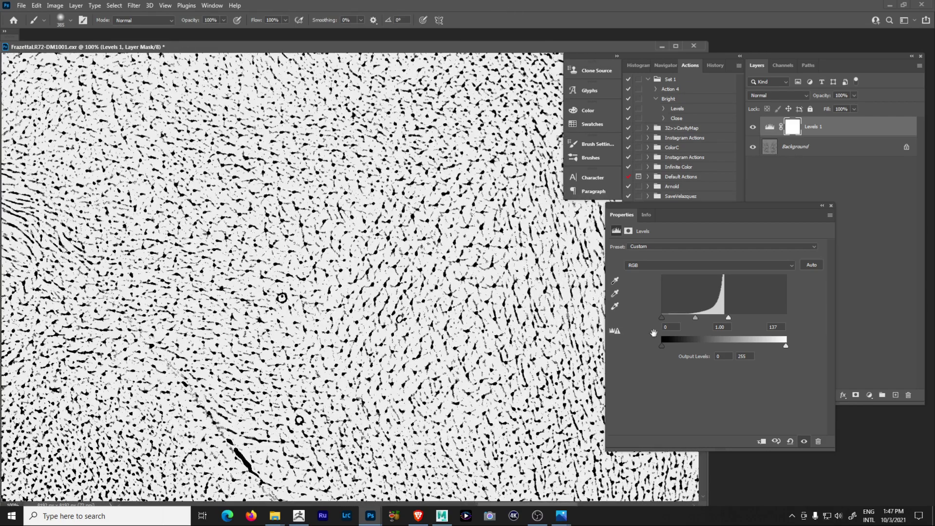
# - Set the Levels black input to 32 and the white input to 128, and check the cavity lines around the eye
pyautogui.moveTo(662, 318); pyautogui.dragTo(674, 319)
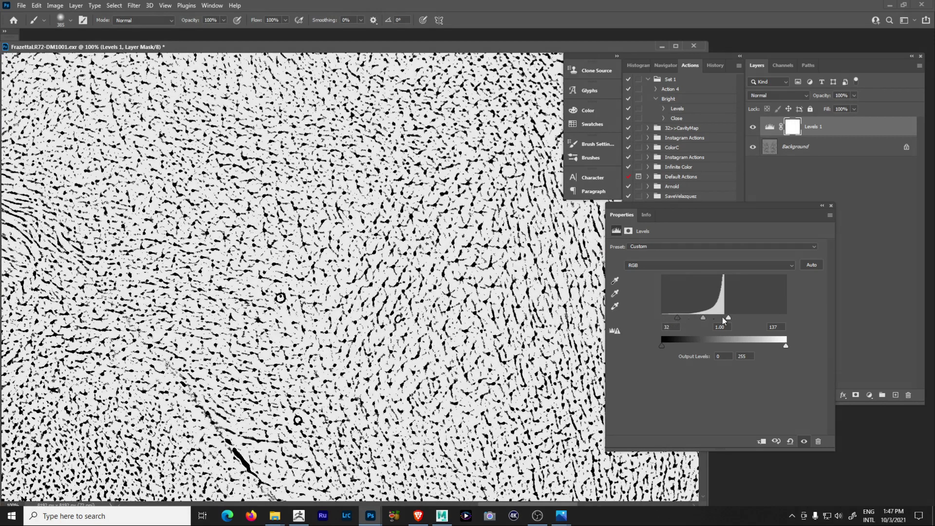
pyautogui.moveTo(727, 317); pyautogui.dragTo(721, 320)
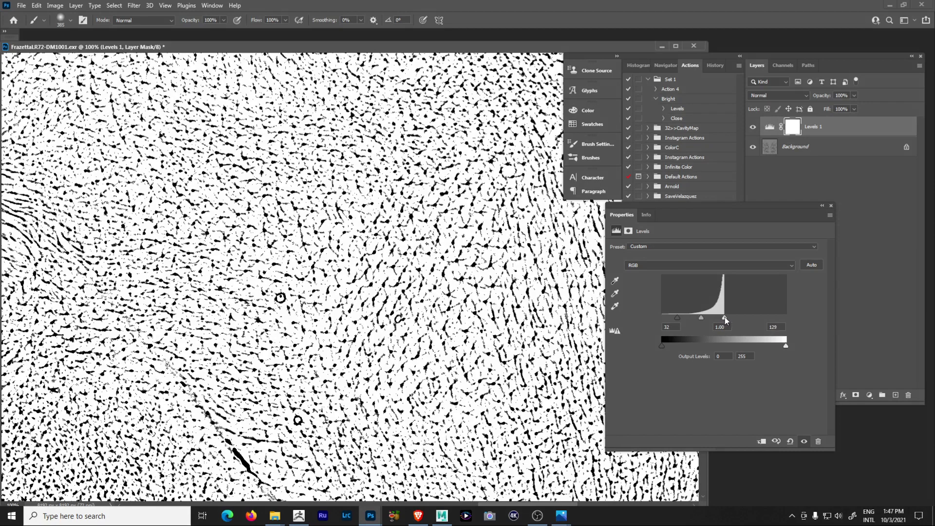
pyautogui.moveTo(293, 273); pyautogui.dragTo(333, 272)
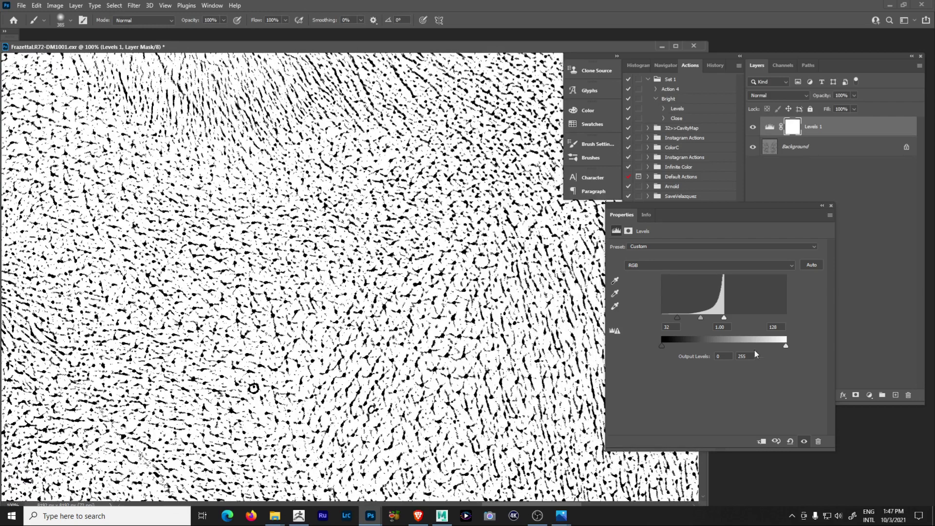
pyautogui.click(831, 206)
pyautogui.keyDown('alt'); pyautogui.scroll(-4, 463, 282); pyautogui.keyUp('alt')
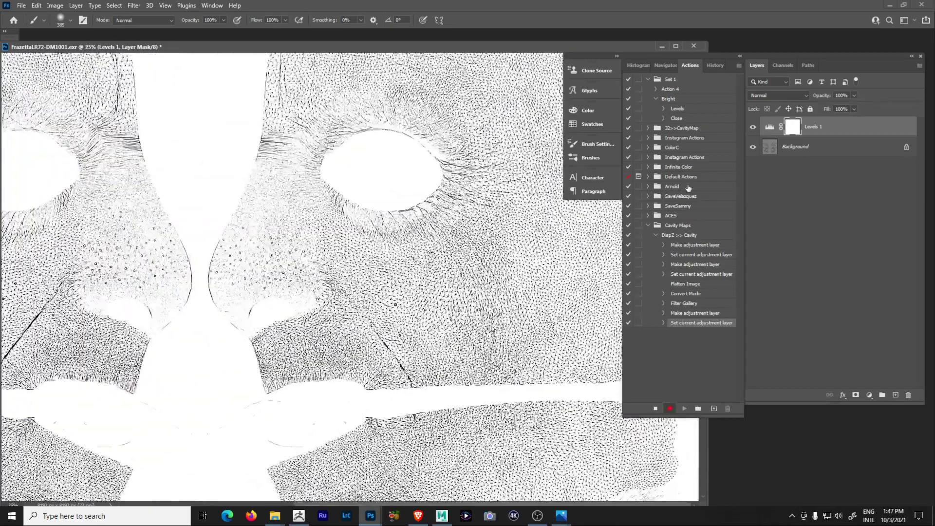
# - Flatten the Levels adjustment into the Background layer
pyautogui.click(918, 66)
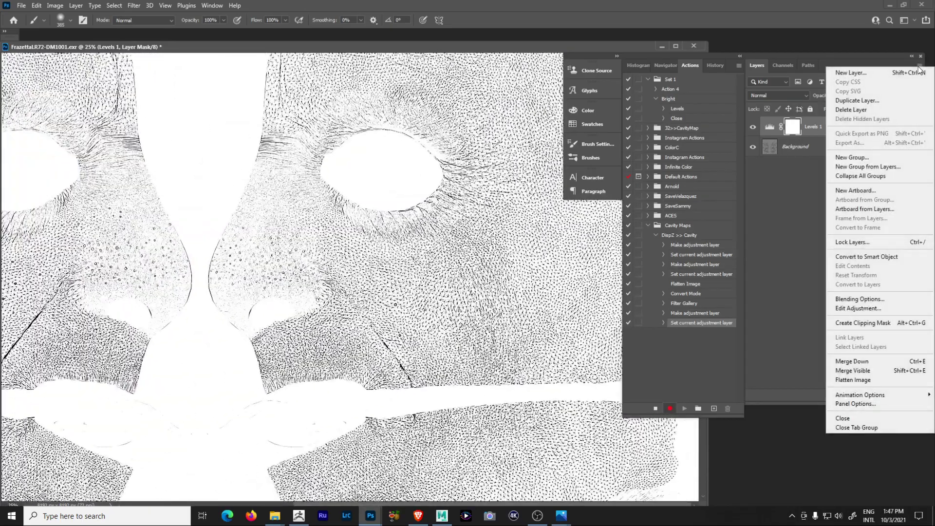
pyautogui.click(919, 71)
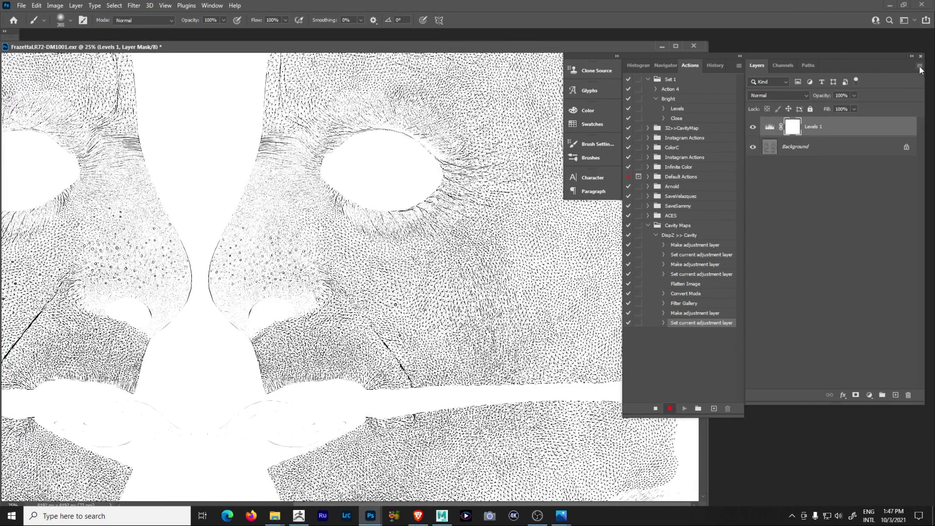
pyautogui.click(920, 67)
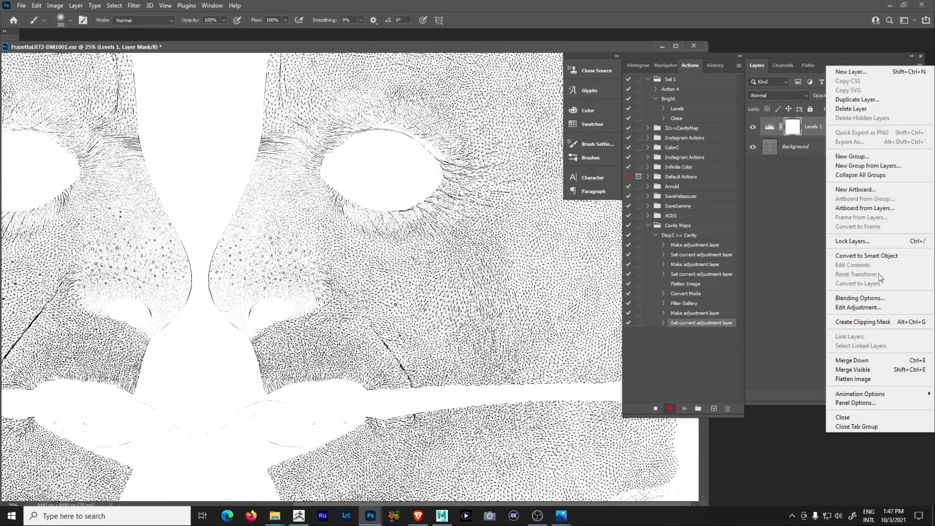
pyautogui.click(865, 379)
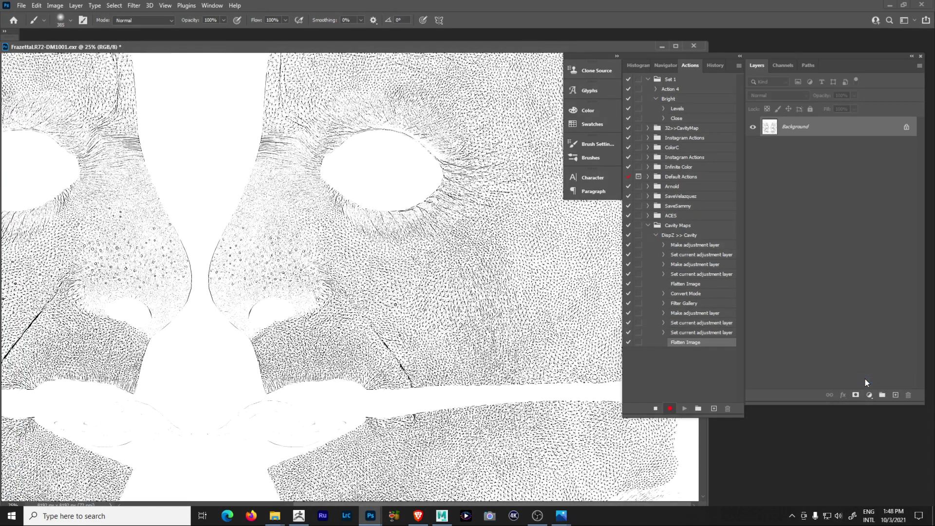
# - Duplicate the Background layer and set the copy's blend mode to Multiply
pyautogui.moveTo(826, 130); pyautogui.dragTo(896, 396)
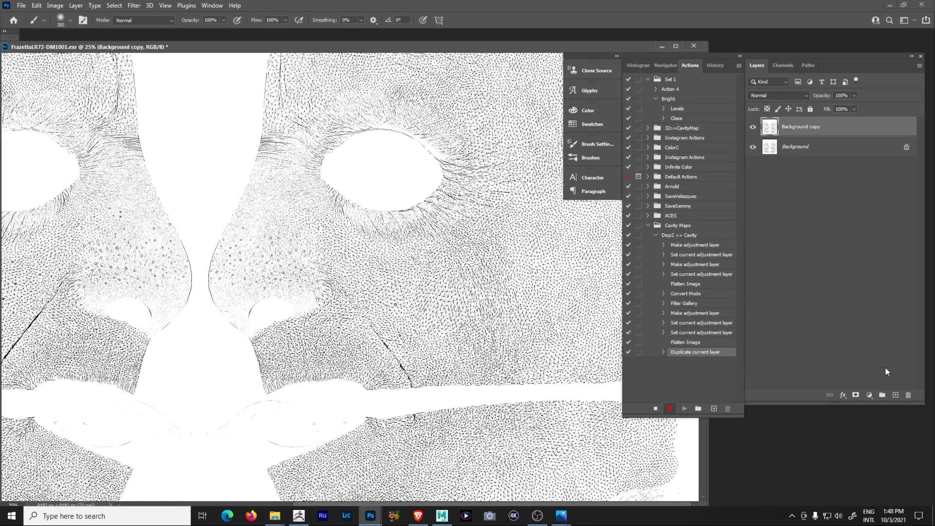
pyautogui.click(806, 97)
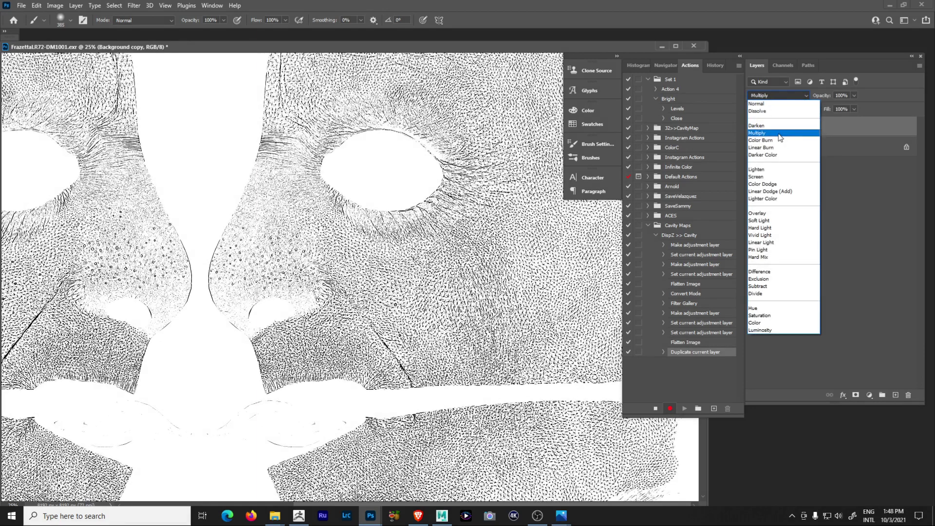
pyautogui.click(781, 134)
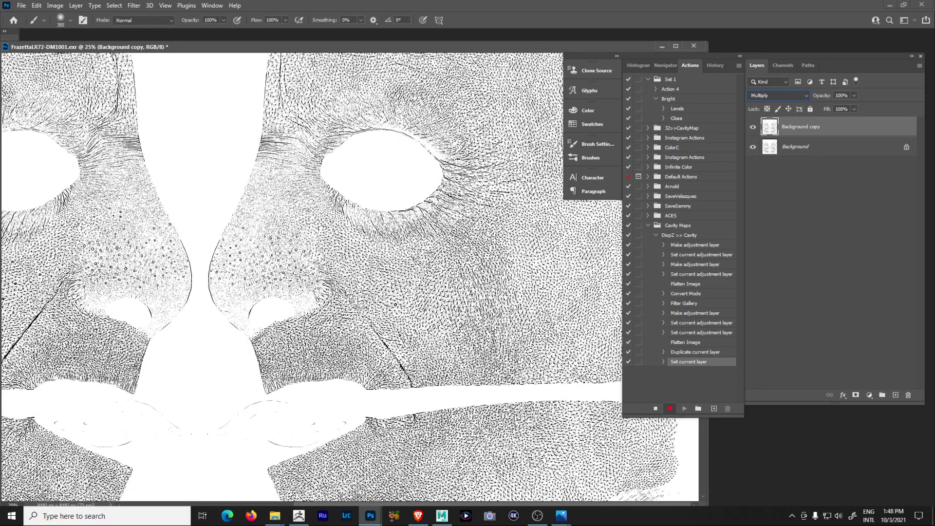
pyautogui.hotkey('ctrl', 'z')
# - Apply a Gaussian Blur with a radius of 0.5 pixels to the Background layer, viewing the pores at 200%
pyautogui.click(795, 147)
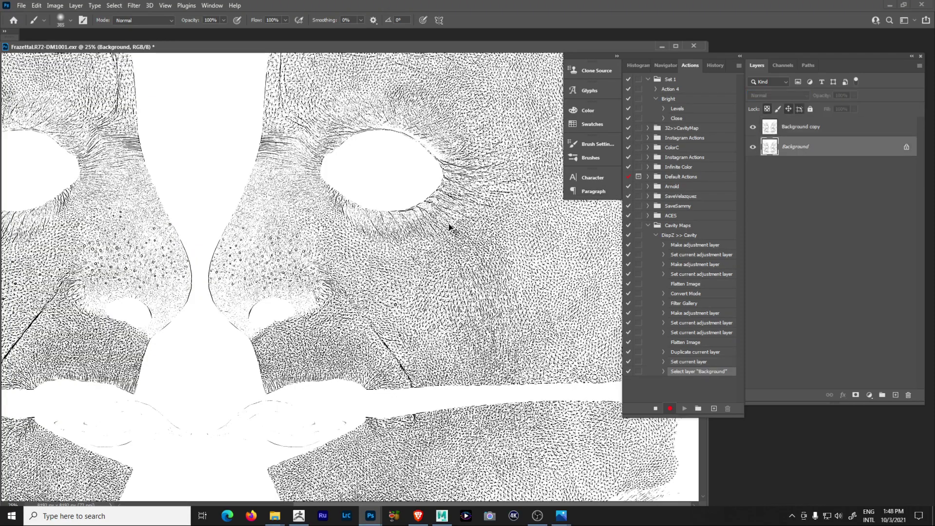
pyautogui.keyDown('alt'); pyautogui.scroll(3, 450, 229); pyautogui.keyUp('alt')
pyautogui.keyDown('alt'); pyautogui.scroll(3, 450, 229); pyautogui.keyUp('alt')
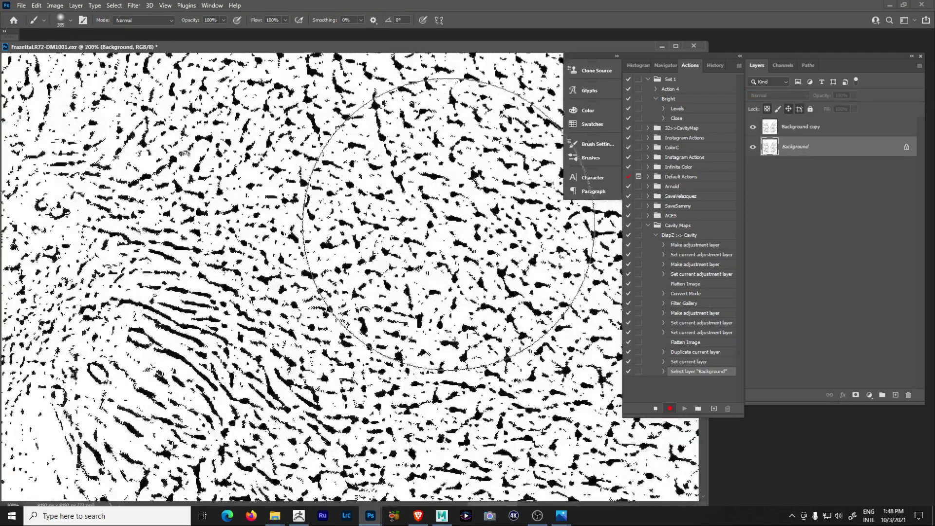
pyautogui.moveTo(274, 158); pyautogui.dragTo(225, 256)
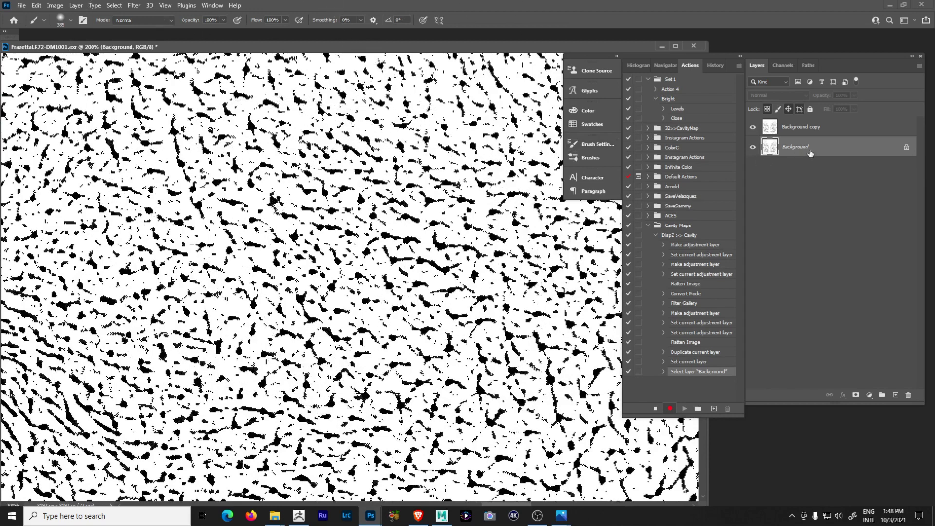
pyautogui.click(140, 8)
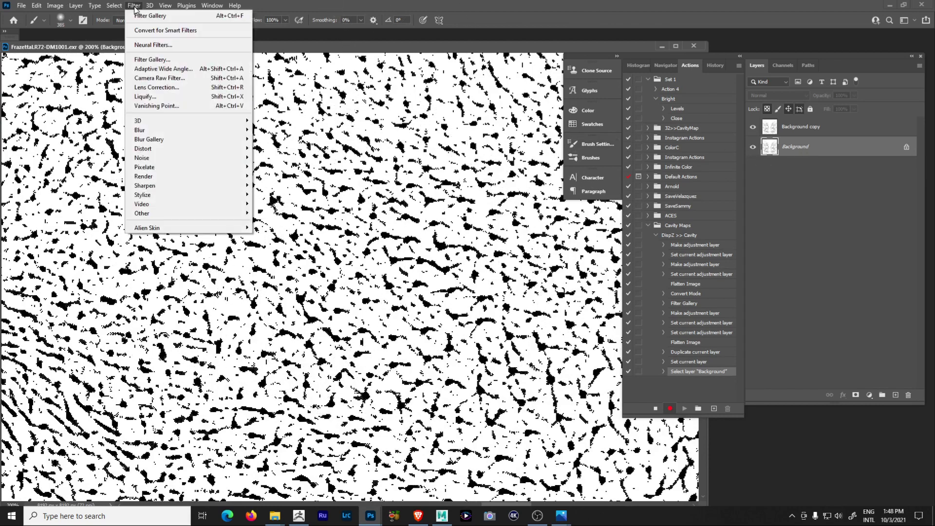
pyautogui.moveTo(163, 130)
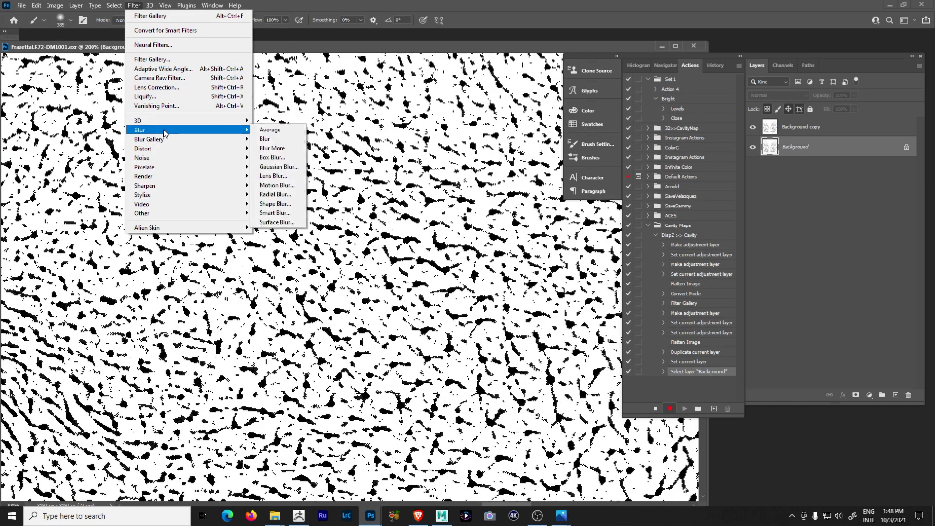
pyautogui.click(281, 168)
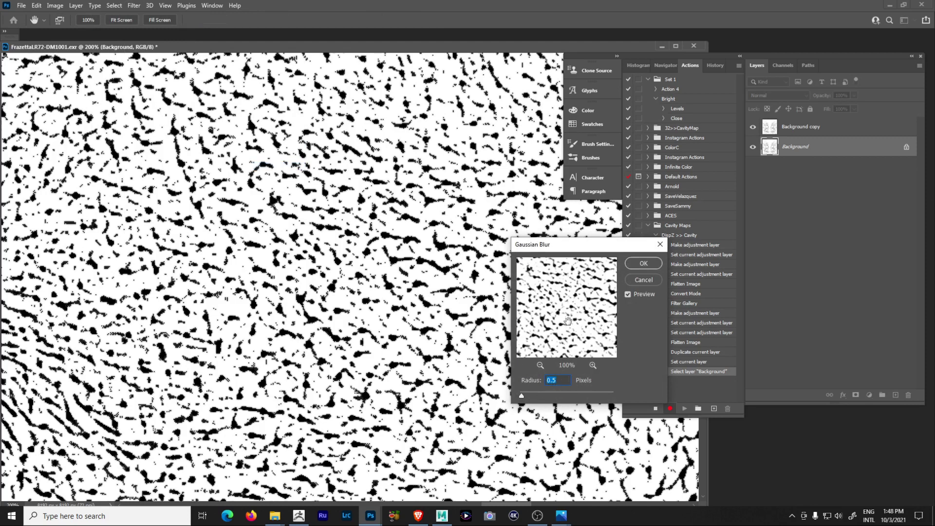
pyautogui.click(642, 263)
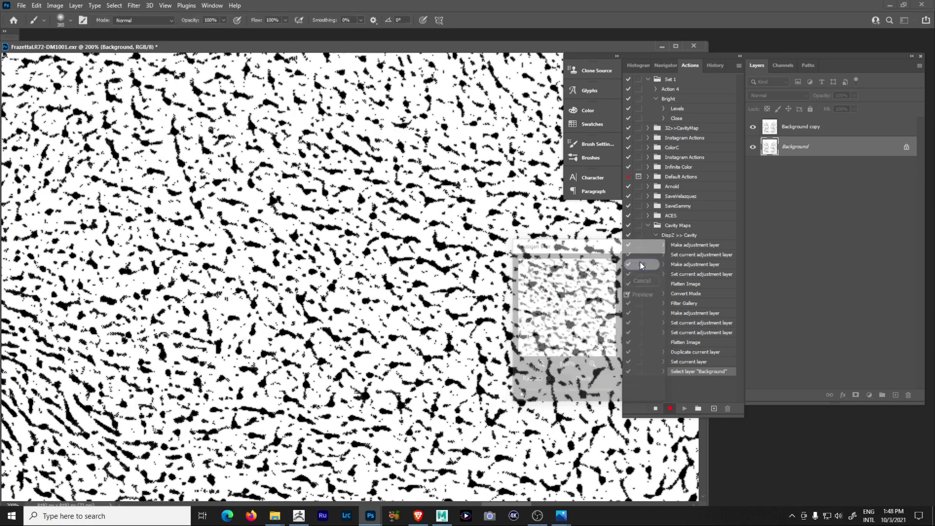
# - Apply a Gaussian Blur with a radius of 1.0 pixels to the Background copy layer
pyautogui.click(797, 128)
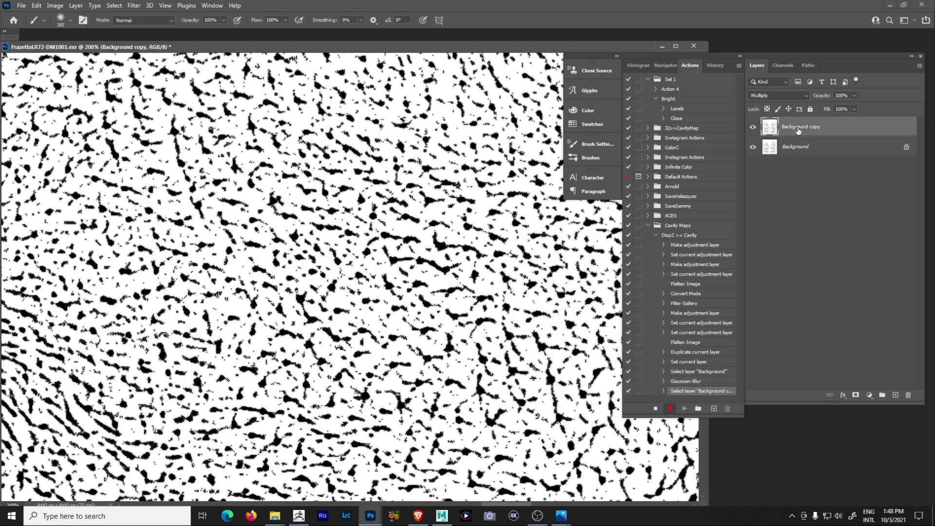
pyautogui.click(132, 5)
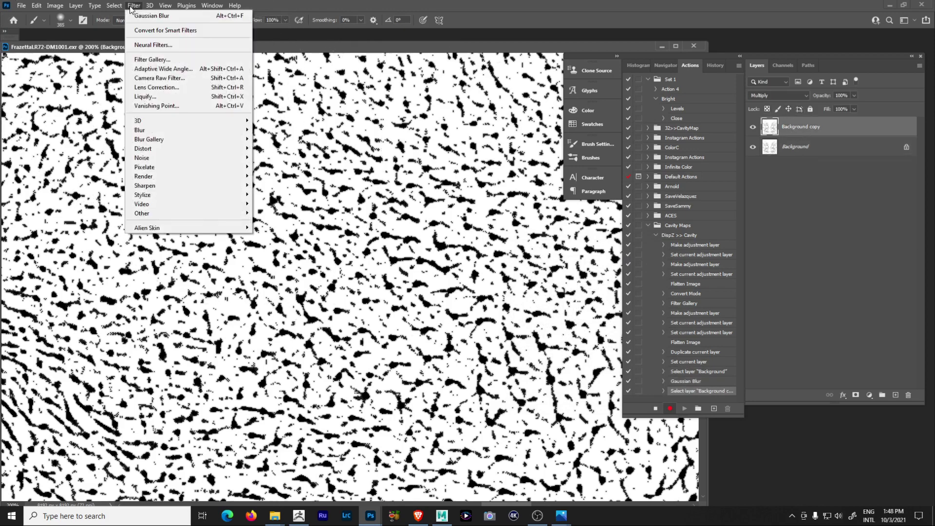
pyautogui.moveTo(202, 131)
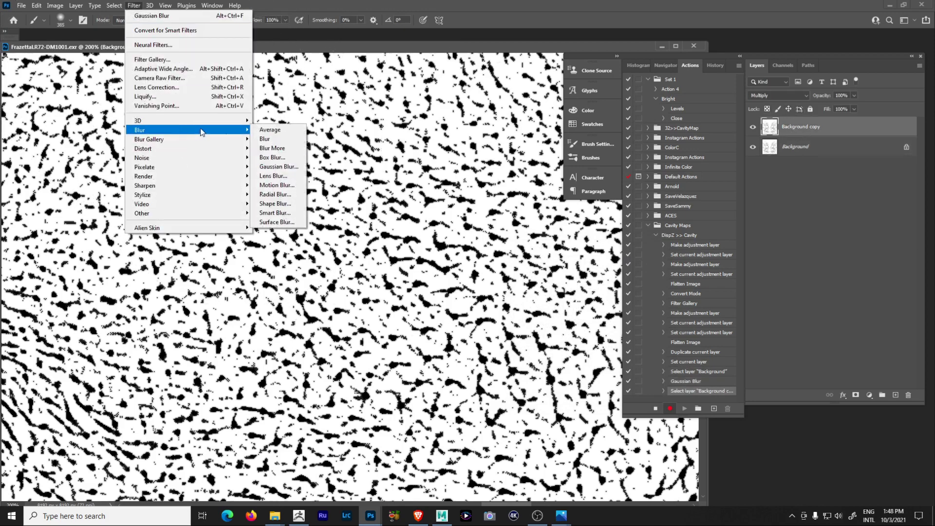
pyautogui.click(278, 166)
pyautogui.moveTo(522, 398); pyautogui.dragTo(526, 400)
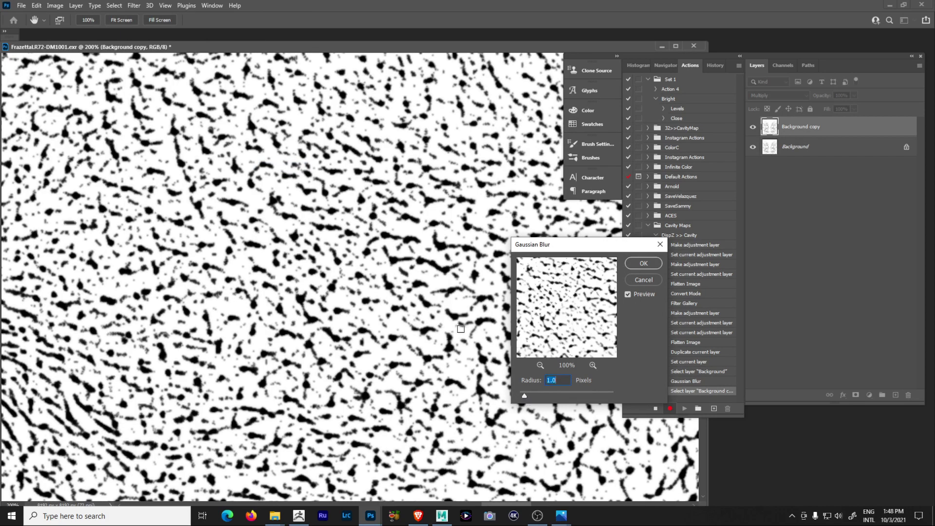
pyautogui.click(642, 264)
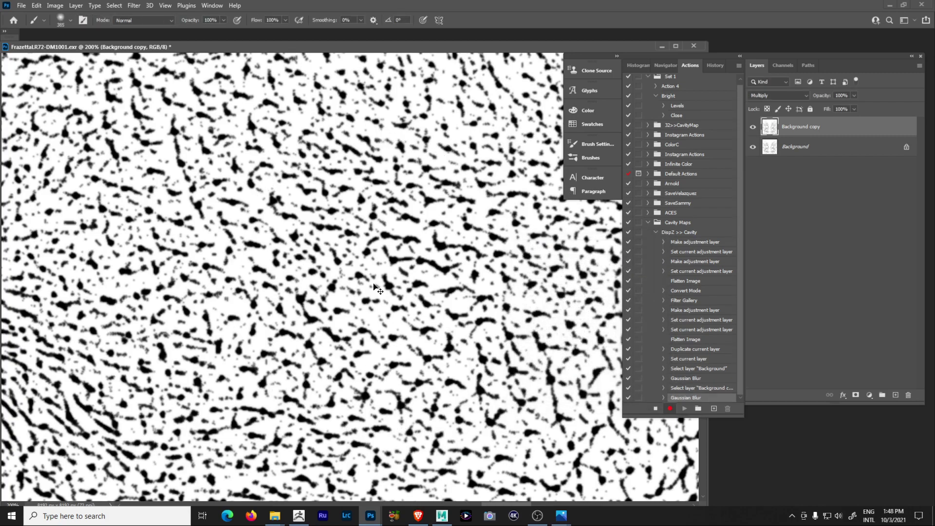
# - Flatten the blurred Background copy and Background layers into a single layer
pyautogui.keyDown('alt'); pyautogui.scroll(-5, 378, 289); pyautogui.keyUp('alt')
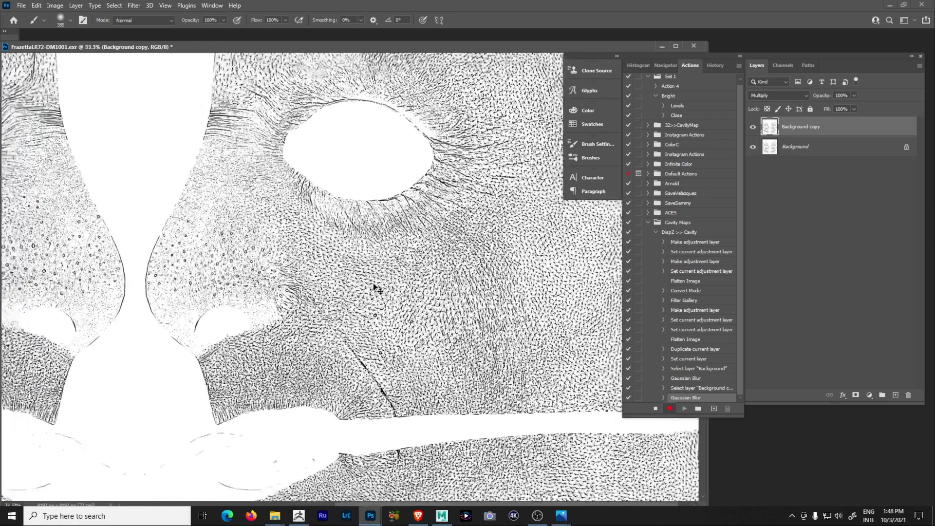
pyautogui.keyDown('alt'); pyautogui.scroll(-1, 378, 290); pyautogui.keyUp('alt')
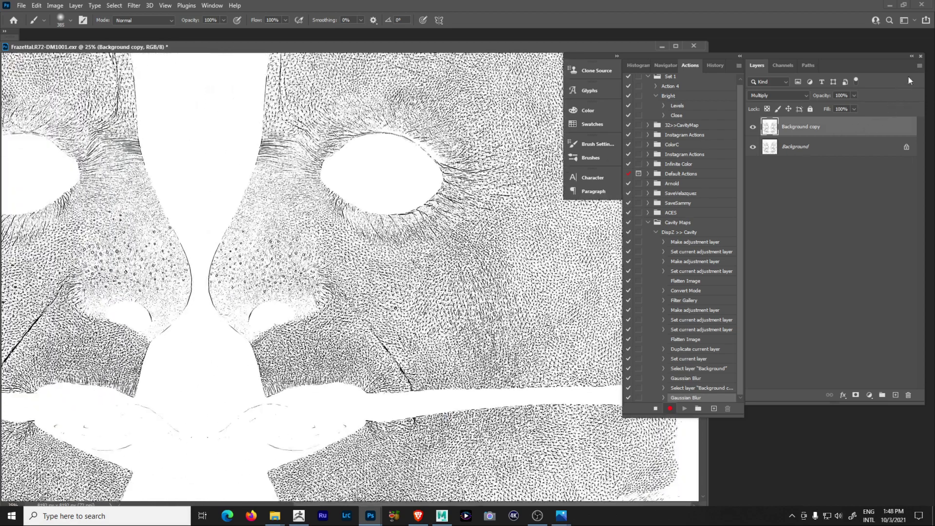
pyautogui.click(918, 67)
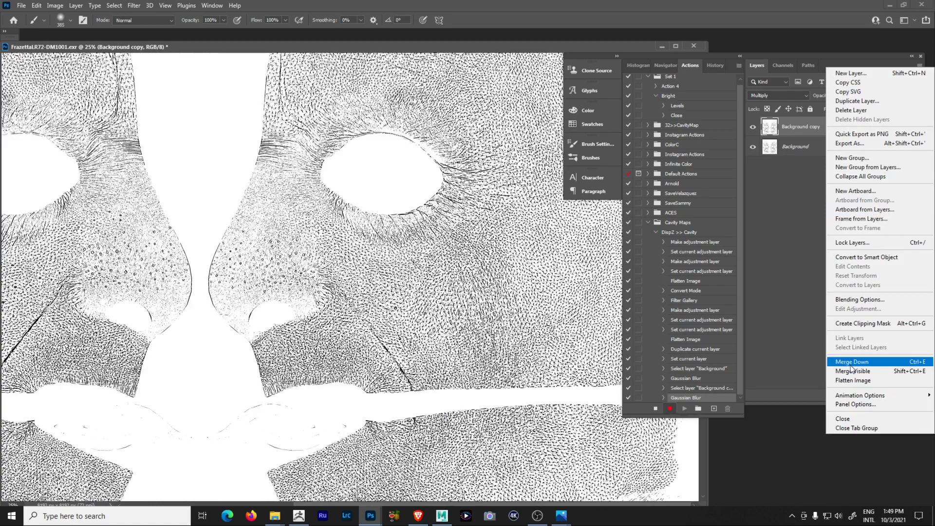
pyautogui.click(858, 381)
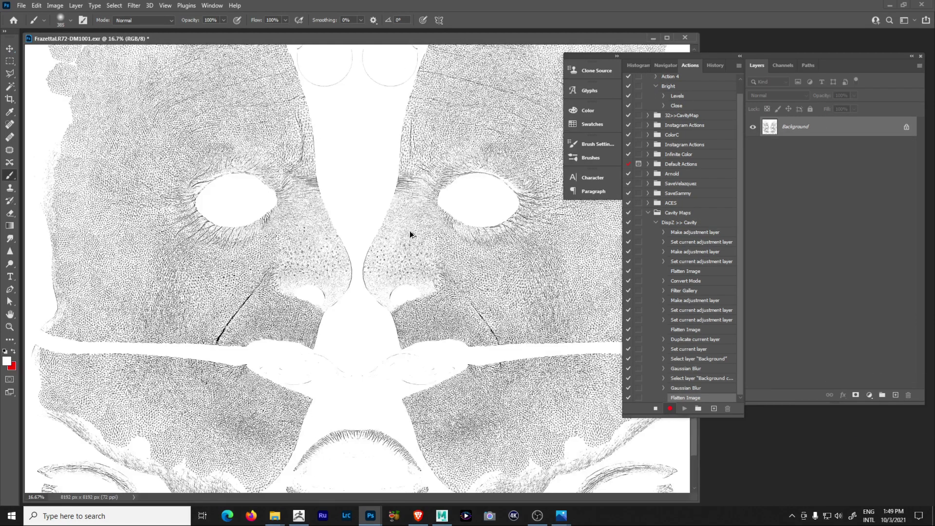
pyautogui.hotkey('ctrl', '-')
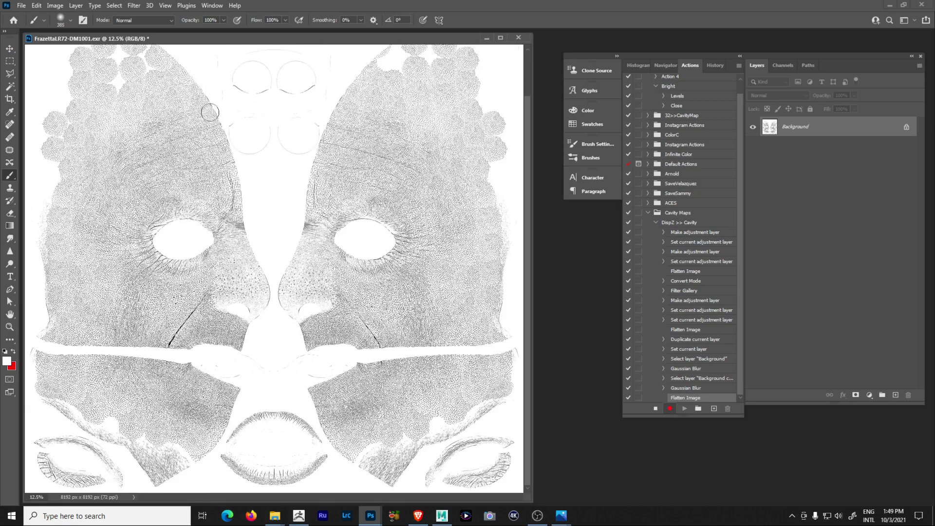
# - Start saving the document as a new file and create a folder named Cavity inside sourceimages
pyautogui.click(22, 6)
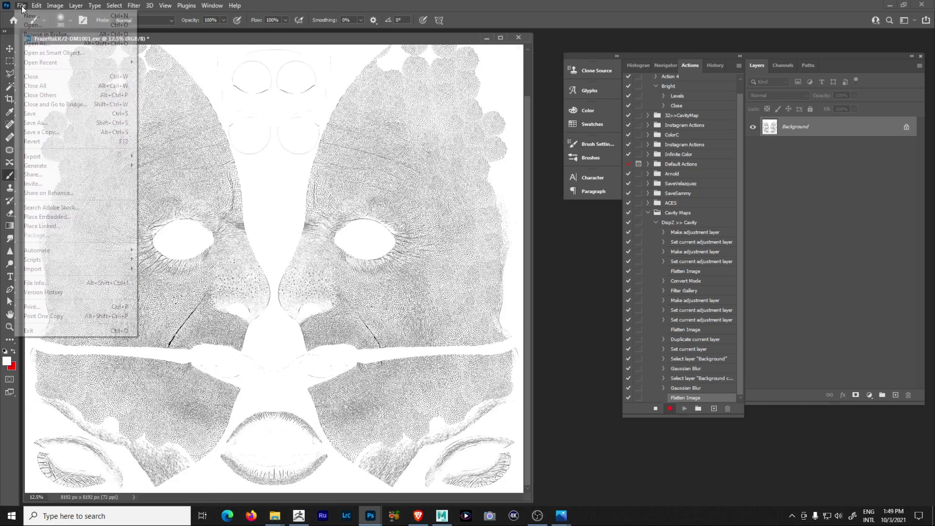
pyautogui.click(59, 123)
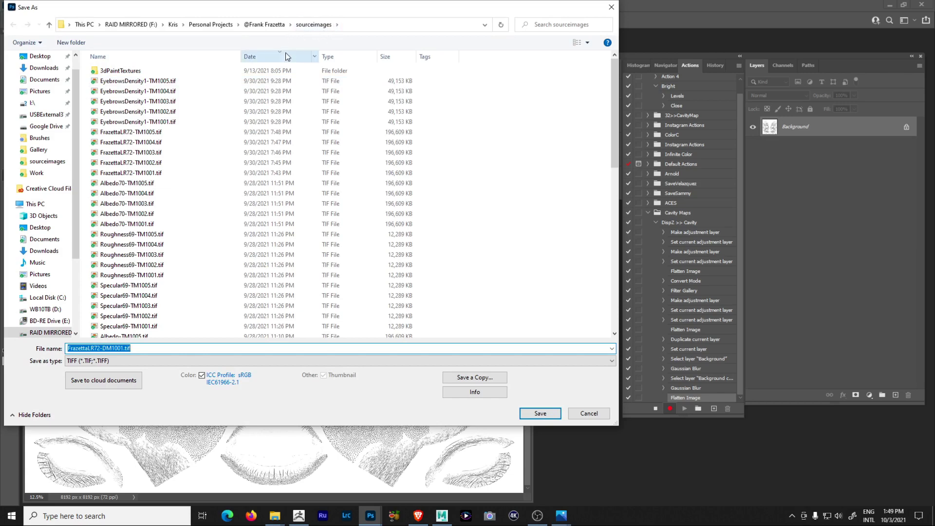
pyautogui.rightClick(428, 126)
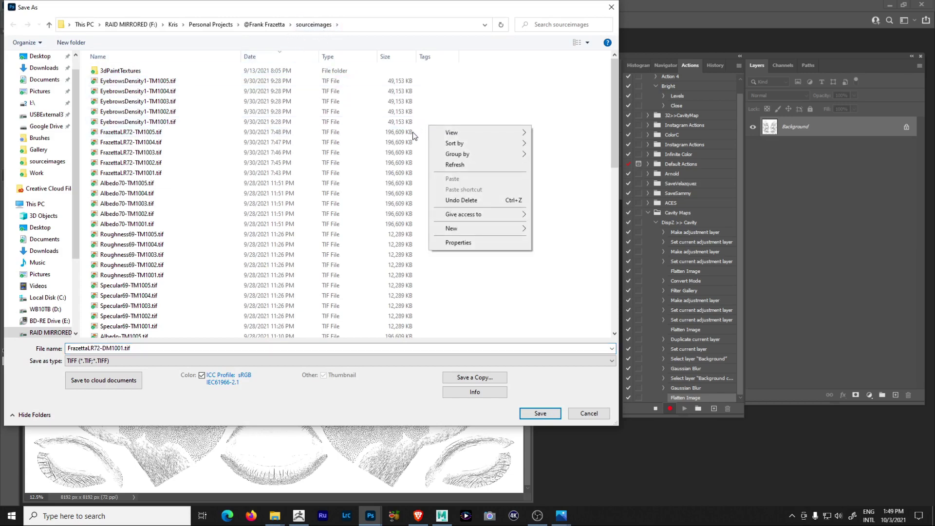
pyautogui.rightClick(367, 132)
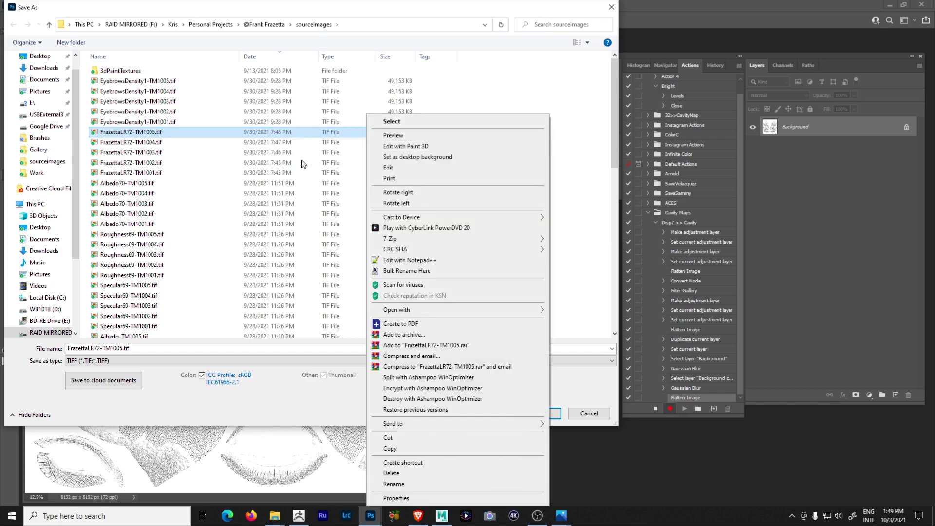
pyautogui.rightClick(239, 142)
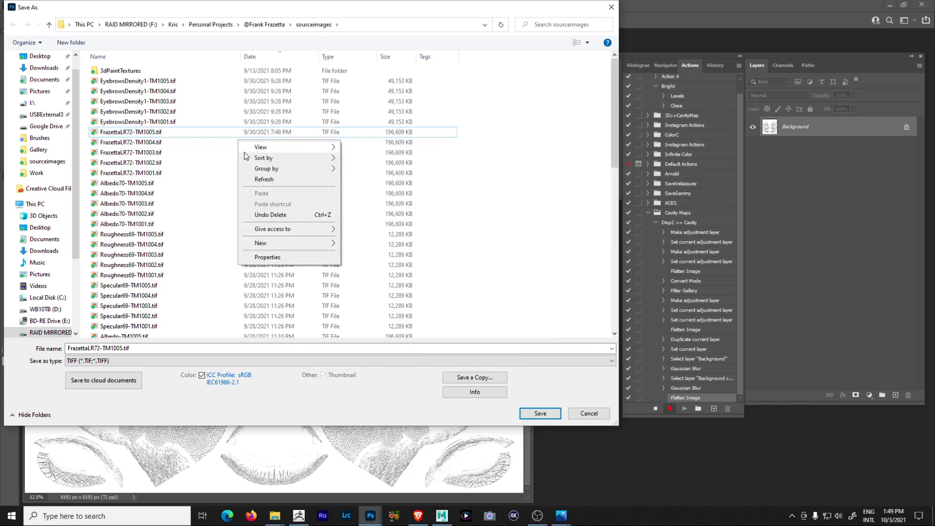
pyautogui.moveTo(292, 243)
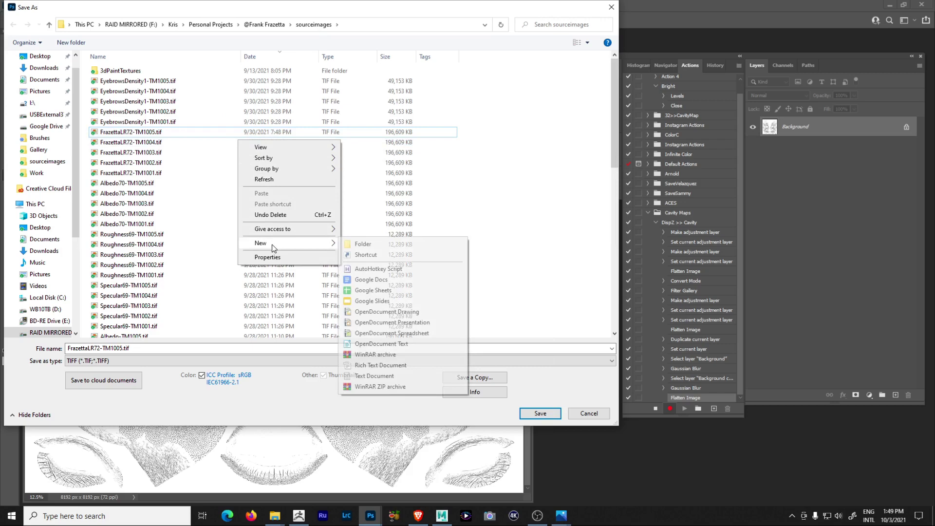
pyautogui.click(372, 248)
pyautogui.write('Cavity')
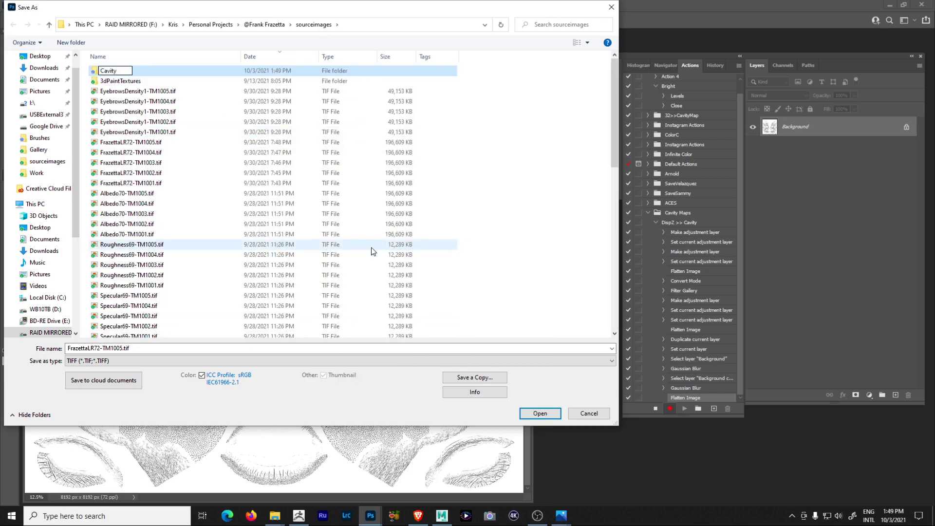
pyautogui.press('Return')
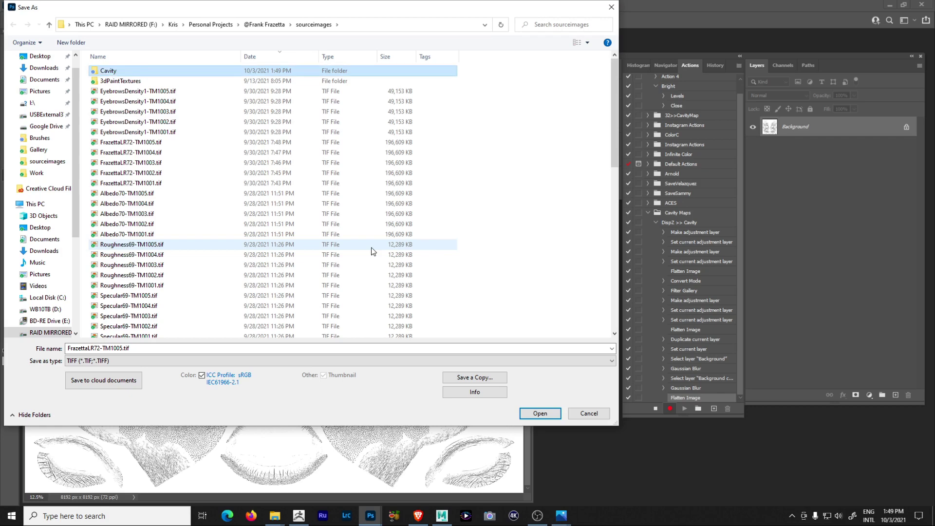
# - Save the map as FrazettaLR72-TM1005.tif in the Cavity folder, uncompressed and without the ICC profile, and close the document
pyautogui.doubleClick(138, 72)
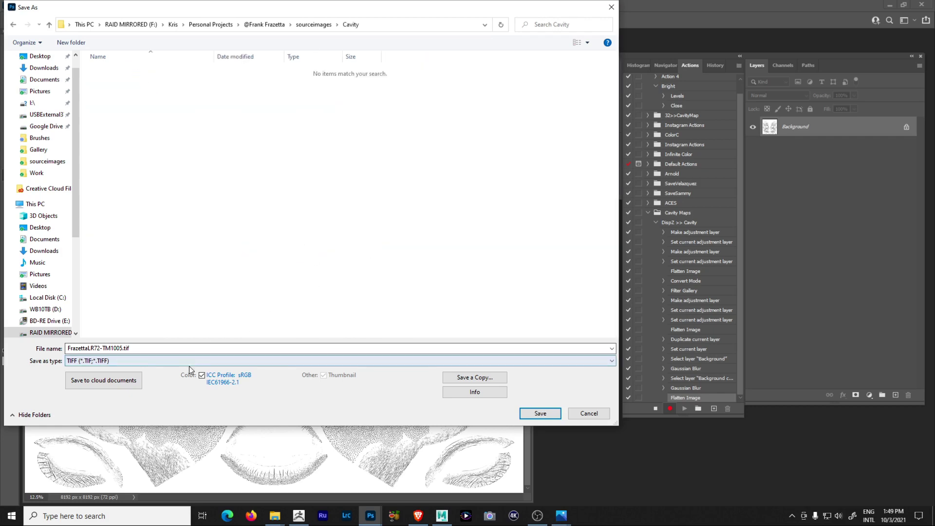
pyautogui.click(202, 376)
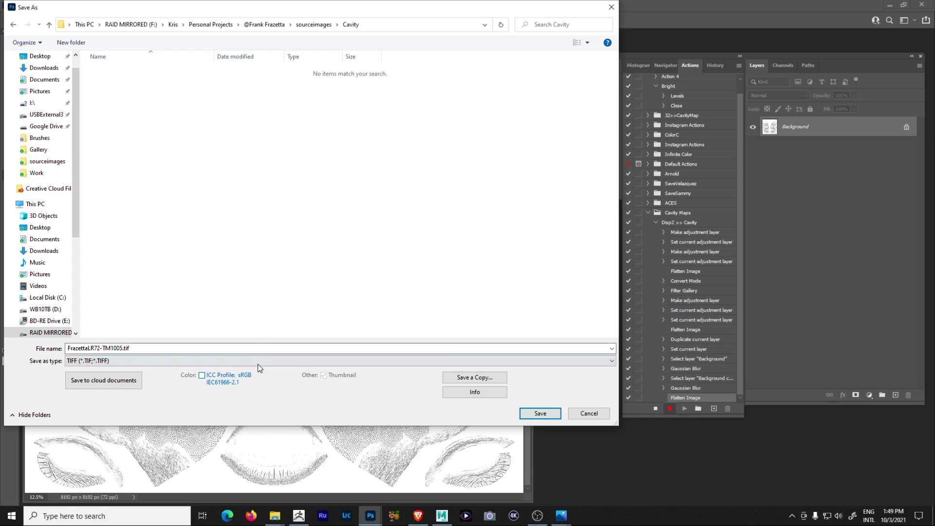
pyautogui.click(540, 414)
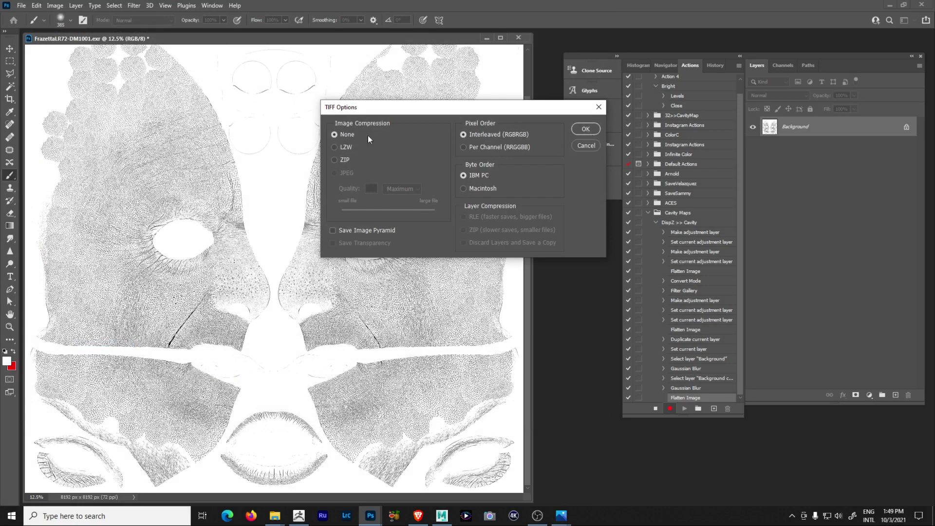
pyautogui.click(585, 129)
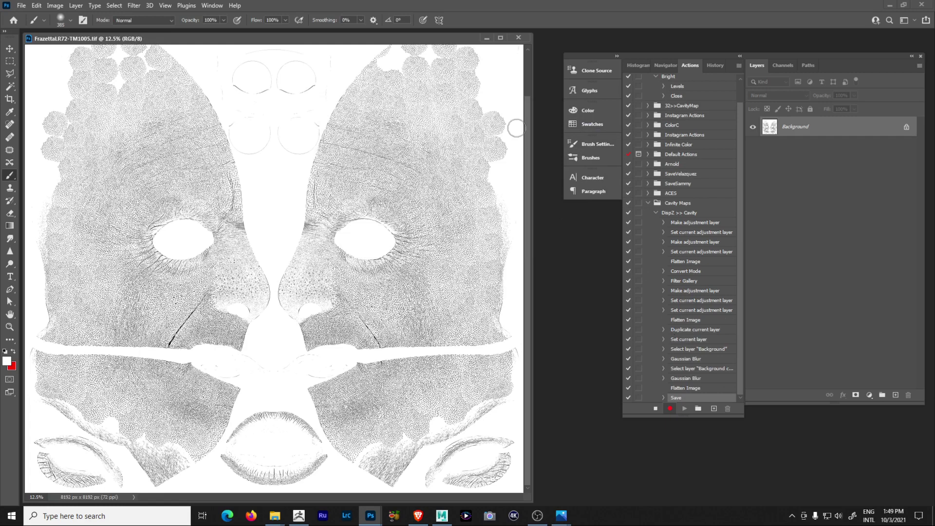
pyautogui.click(519, 38)
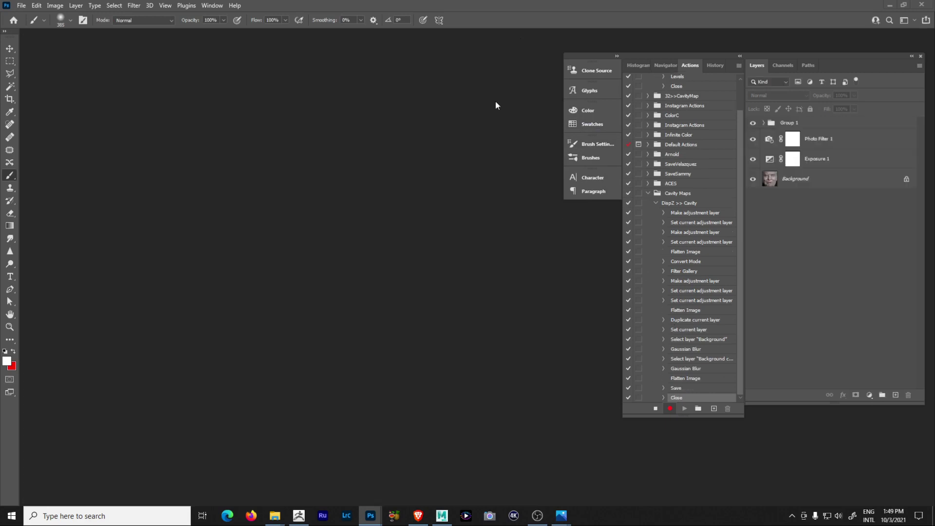
# - Stop recording the DispZ >> Cavity action and disable its Save and Close steps
pyautogui.click(656, 408)
pyautogui.click(629, 320)
pyautogui.click(629, 398)
# - Reopen the recent file FrazettaLR72-DM1001.exr with the offered EXR import options
pyautogui.click(21, 6)
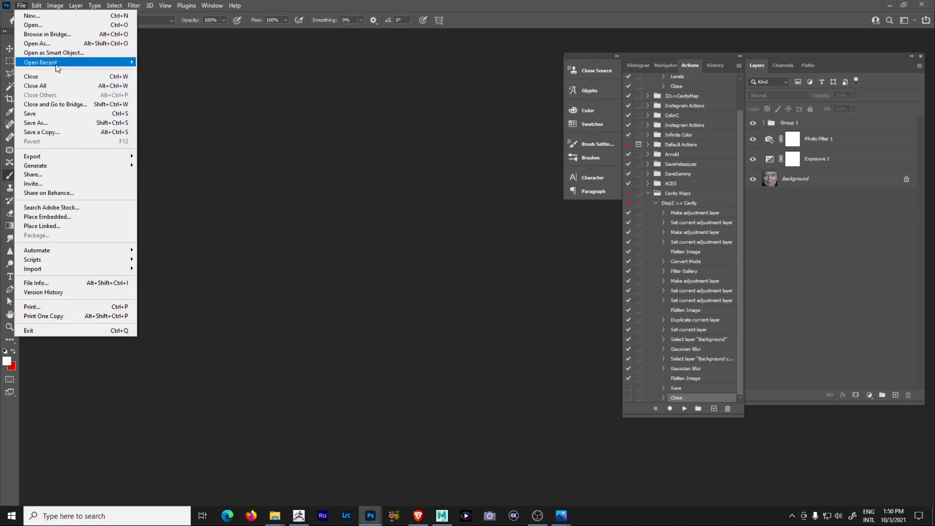
pyautogui.moveTo(59, 63)
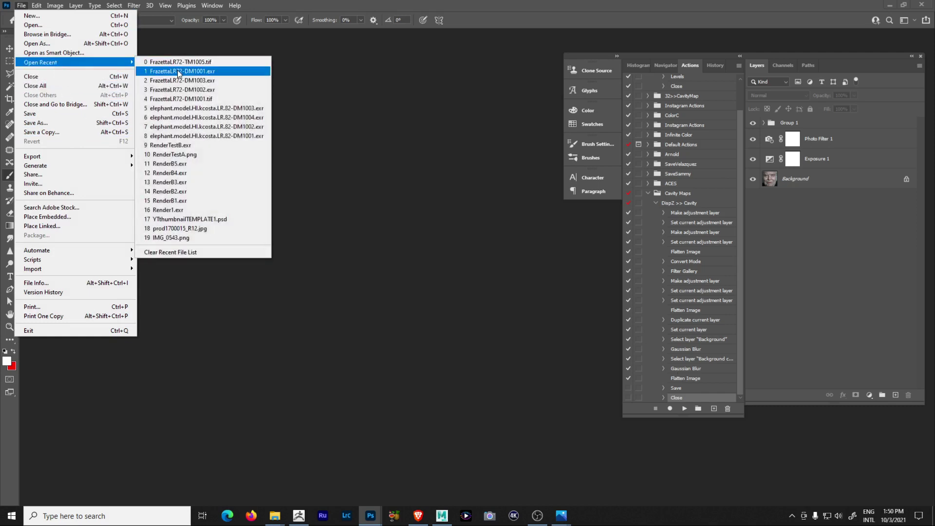
pyautogui.click(177, 71)
pyautogui.click(471, 169)
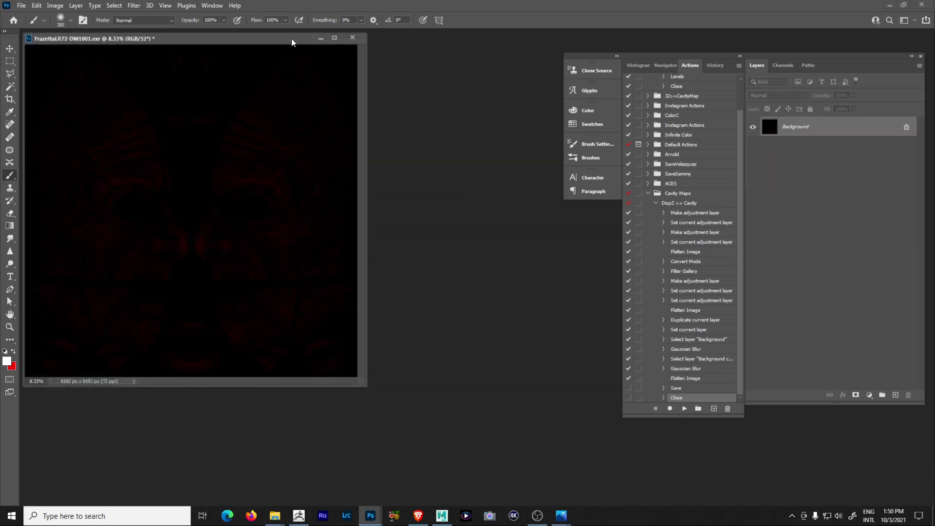
# - Run the DispZ >> Cavity action on the reopened displacement map to test it
pyautogui.moveTo(292, 38); pyautogui.dragTo(365, 77)
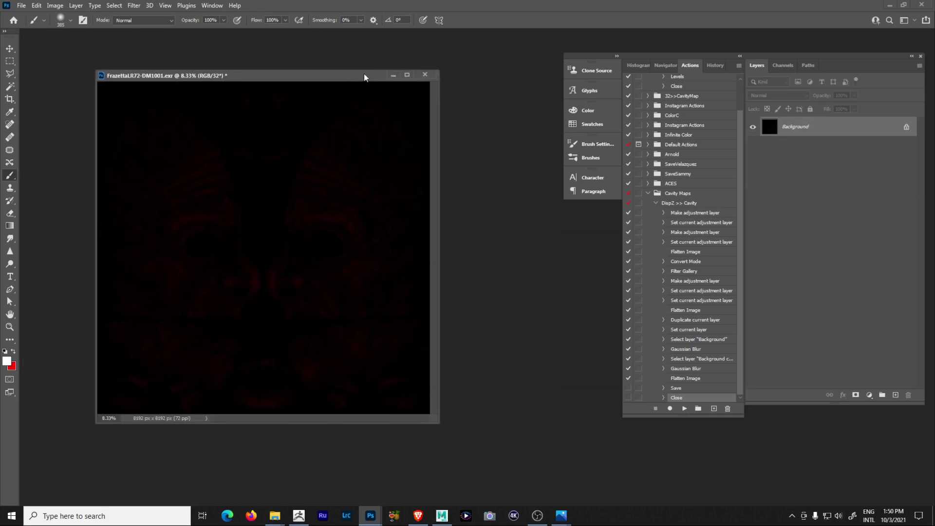
pyautogui.click(679, 204)
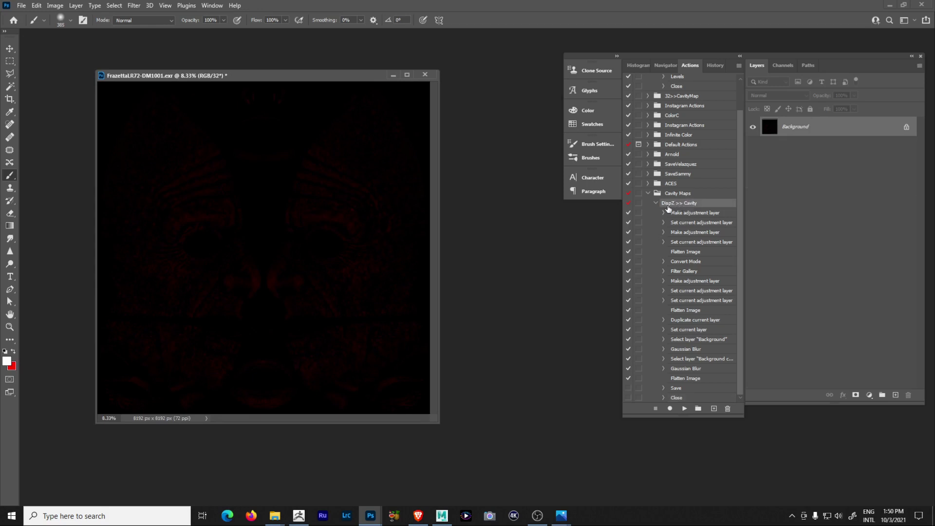
pyautogui.click(685, 410)
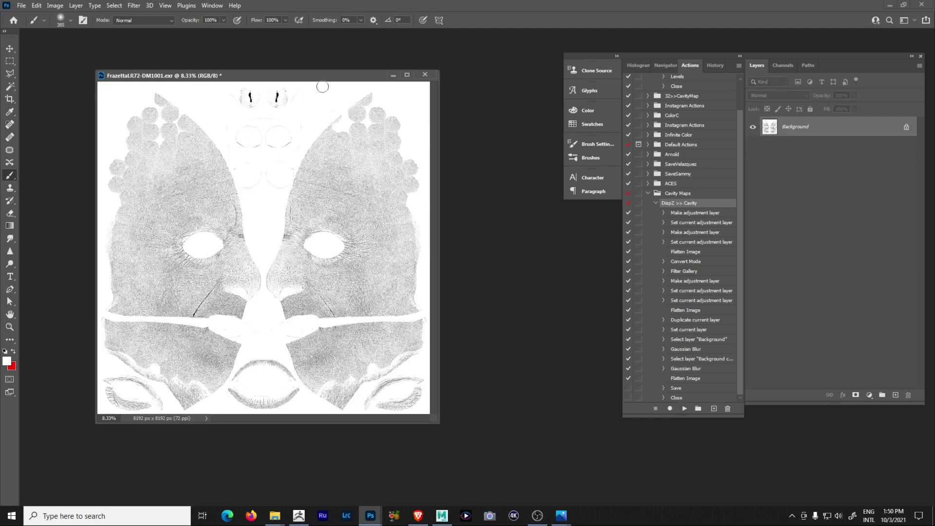
# - Examine the generated cavity map up close around the nose, eye and cheek crease, and as a whole
pyautogui.hotkey('ctrl', '+')
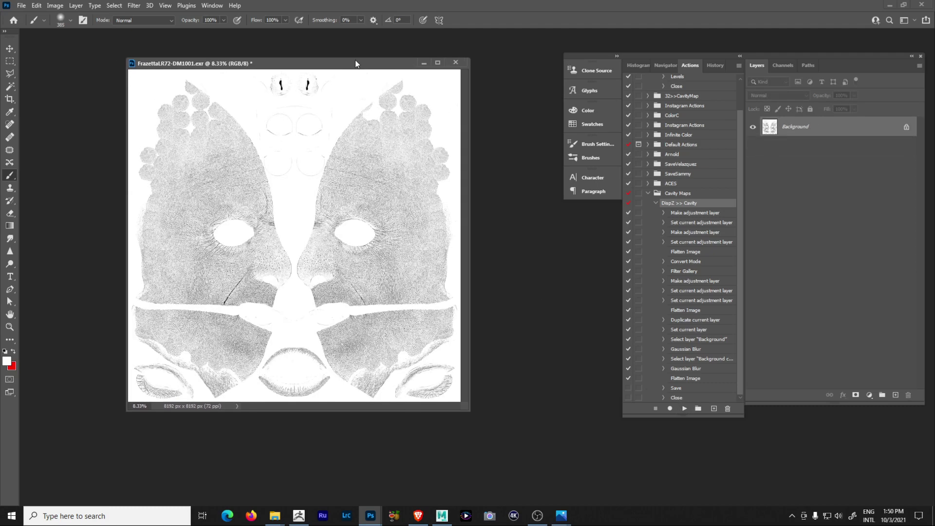
pyautogui.hotkey('ctrl', '+')
pyautogui.hotkey('ctrl', '+')
pyautogui.hotkey('ctrl', '+')
pyautogui.hotkey('ctrl', '+')
pyautogui.moveTo(238, 335); pyautogui.dragTo(398, 189)
pyautogui.keyDown('alt'); pyautogui.scroll(-1, 341, 229); pyautogui.keyUp('alt')
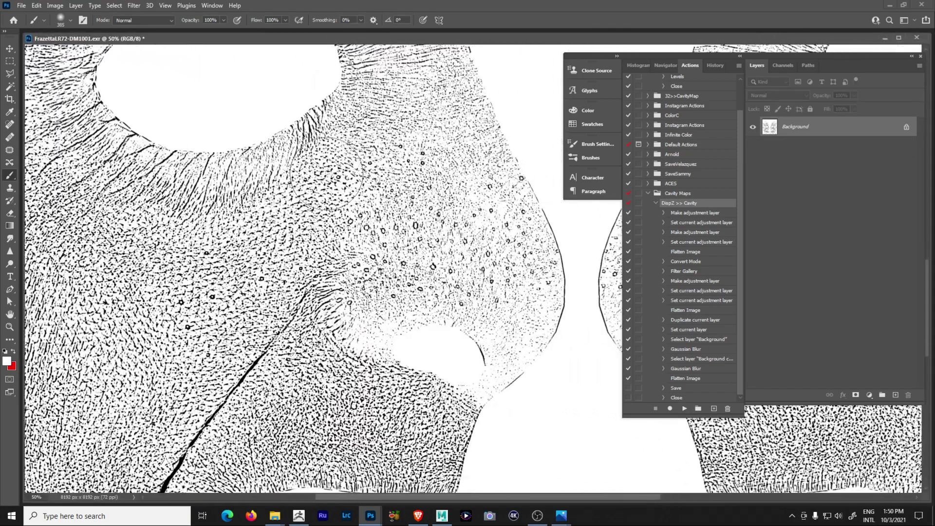
pyautogui.keyDown('alt'); pyautogui.scroll(-3, 326, 177); pyautogui.keyUp('alt')
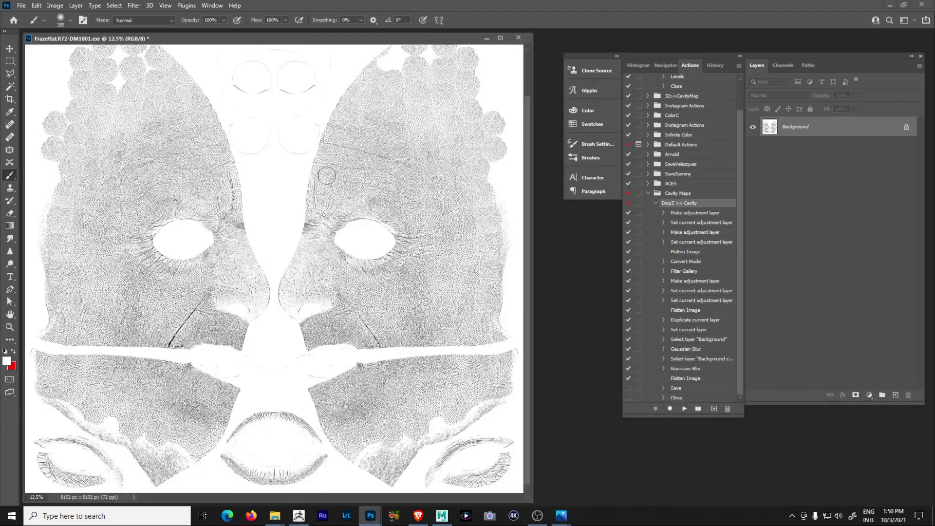
pyautogui.scroll(2, 310, 145)
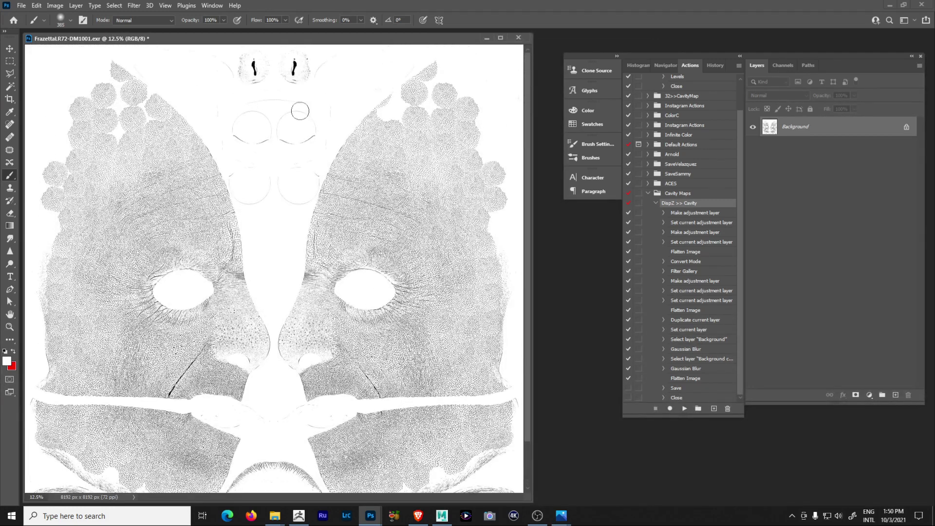
pyautogui.scroll(-2, 327, 157)
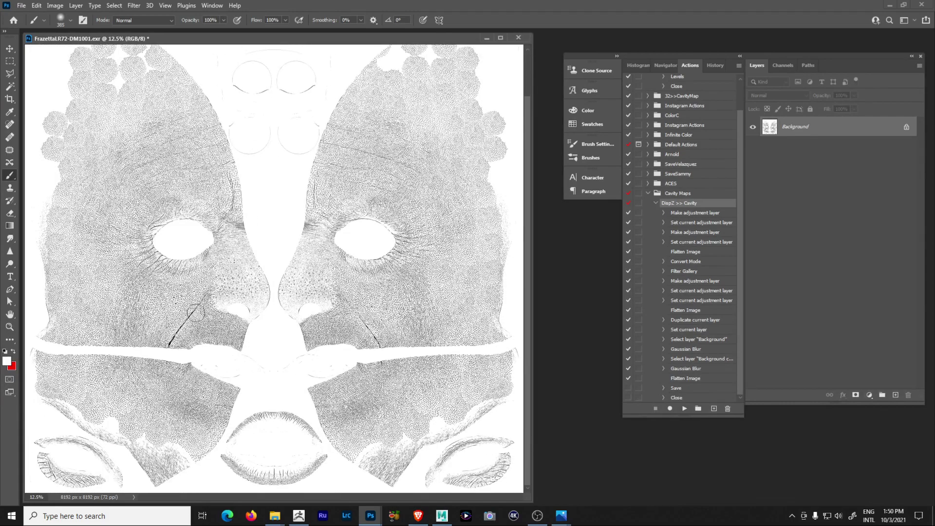
pyautogui.hotkey('ctrl', '+')
pyautogui.hotkey('ctrl', '+')
pyautogui.hotkey('ctrl', '+')
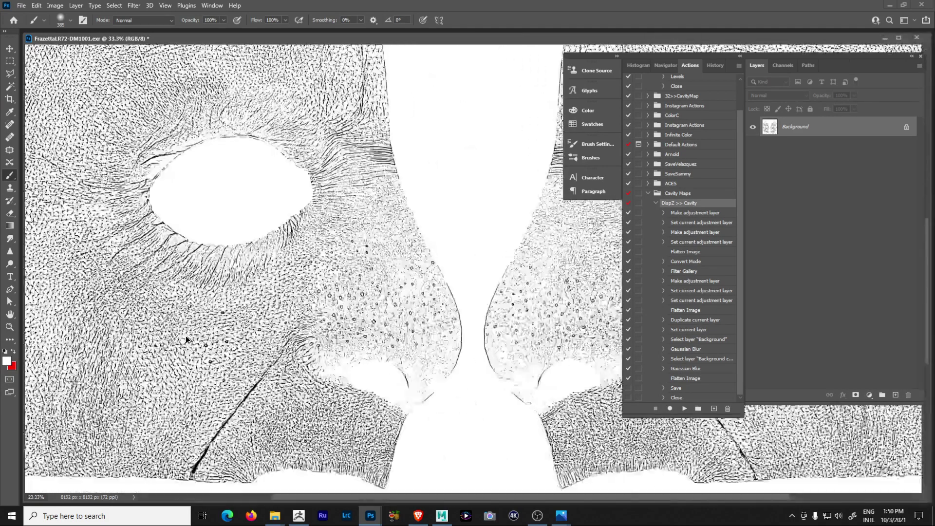
pyautogui.hotkey('ctrl', '+')
pyautogui.hotkey('ctrl', '+')
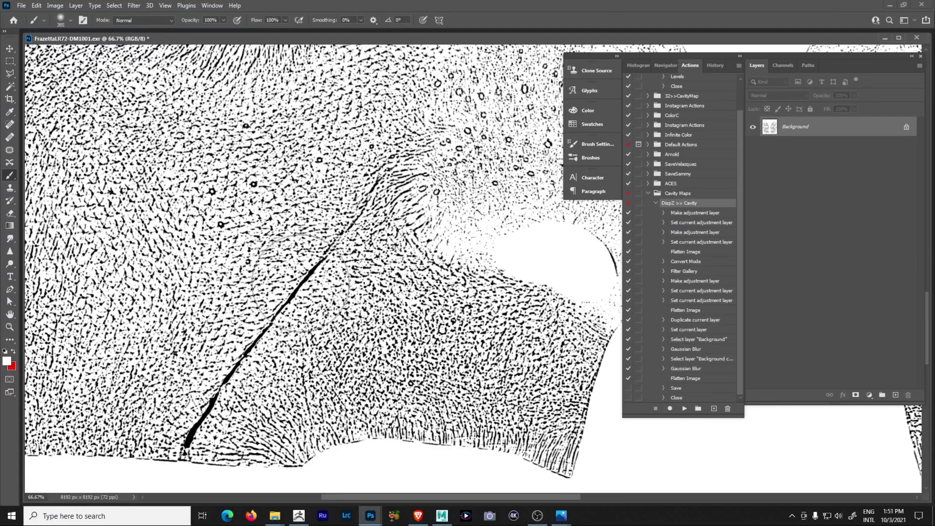
pyautogui.hotkey('ctrl', '-')
pyautogui.hotkey('ctrl', '-')
pyautogui.hotkey('ctrl', '-')
pyautogui.hotkey('ctrl', '-')
pyautogui.hotkey('ctrl', '-')
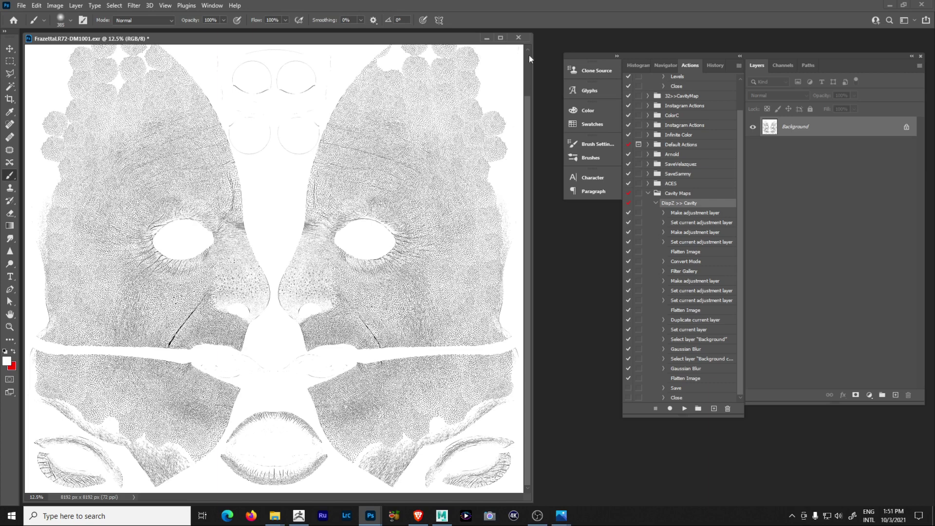
# - Close the test document without saving and switch to the sourceimages folder in File Explorer
pyautogui.click(520, 36)
pyautogui.click(459, 192)
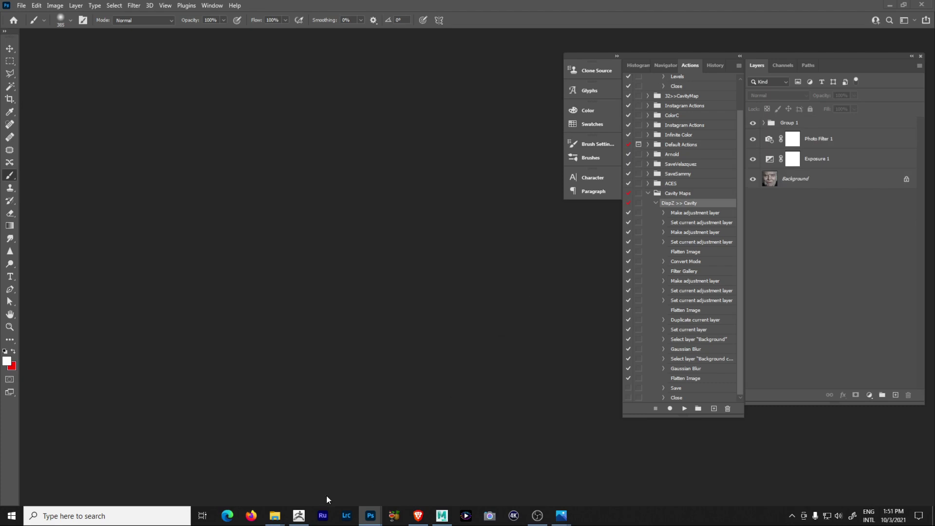
pyautogui.moveTo(280, 515)
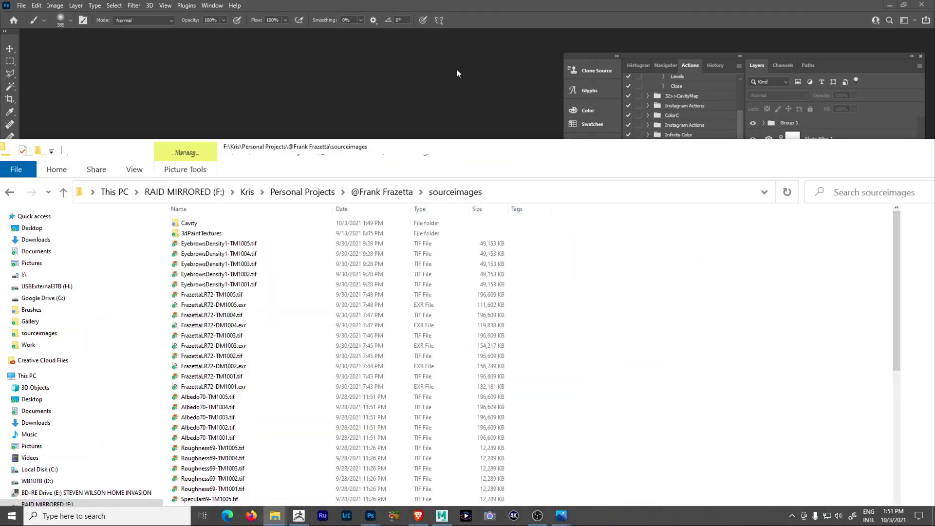
pyautogui.moveTo(457, 69)
pyautogui.mouseDown()
pyautogui.moveTo(475, 53)
pyautogui.moveTo(454, 73)
pyautogui.mouseUp()
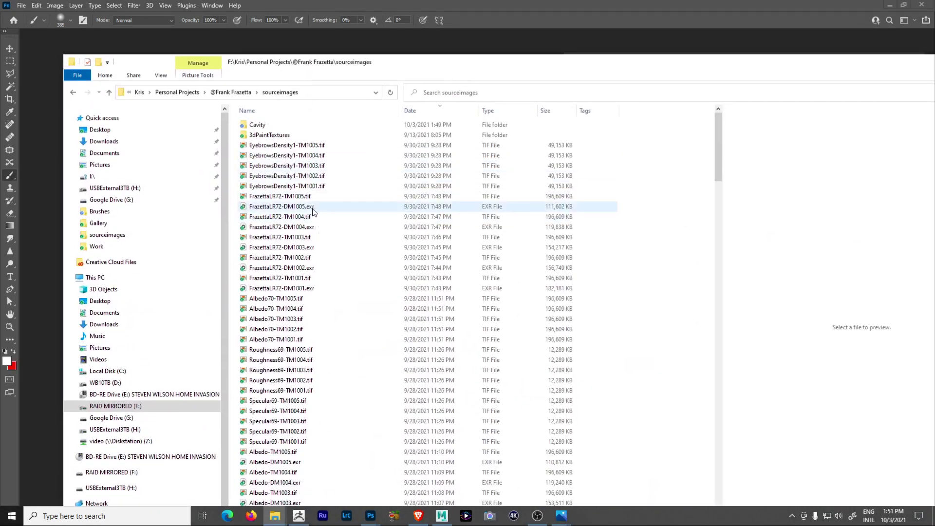
# - Select and copy the displacement maps FrazettaLR72-DM1001.exr, FrazettaLR72-DM1003.exr and FrazettaLR72-DM1005.exr in the sourceimages folder
pyautogui.click(310, 280)
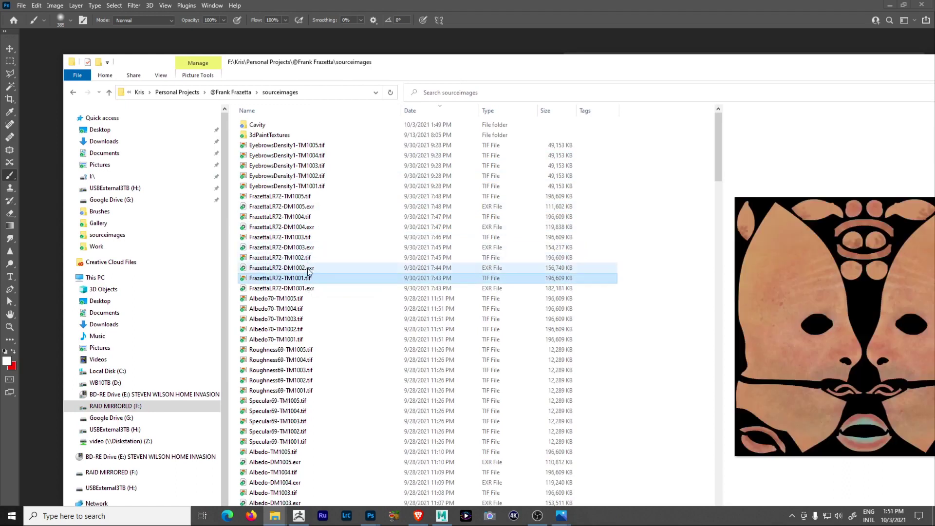
pyautogui.click(304, 288)
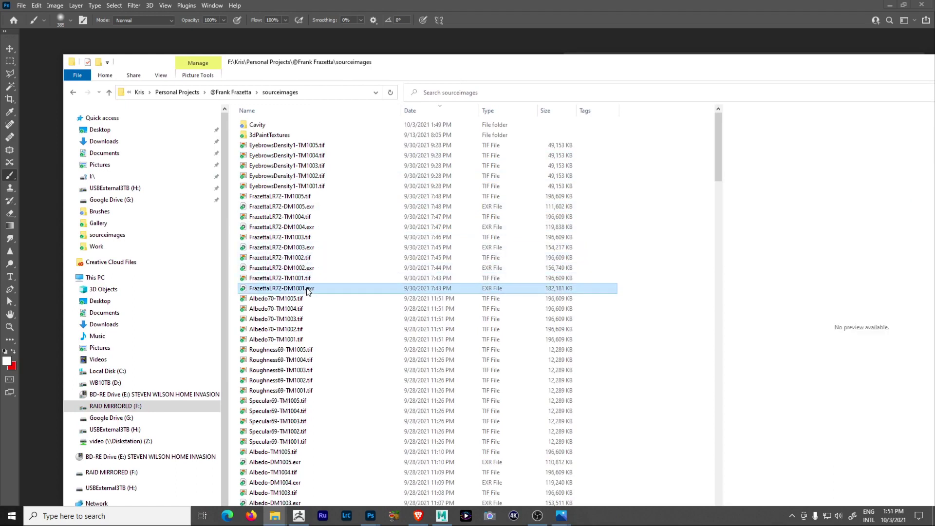
pyautogui.keyDown('ctrl'); pyautogui.click(302, 248); pyautogui.keyUp('ctrl')
pyautogui.keyDown('ctrl'); pyautogui.click(308, 209); pyautogui.keyUp('ctrl')
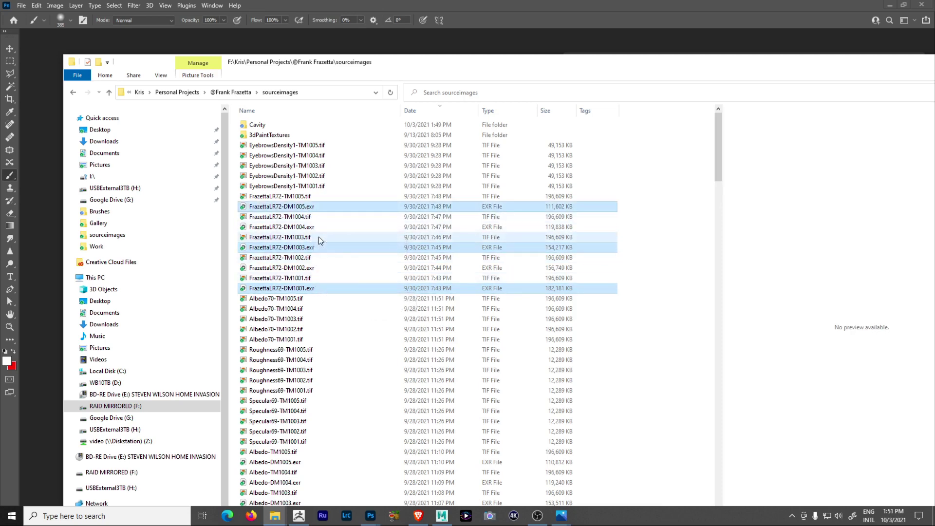
# - Create a new folder named Displacement inside sourceimages
pyautogui.rightClick(233, 166)
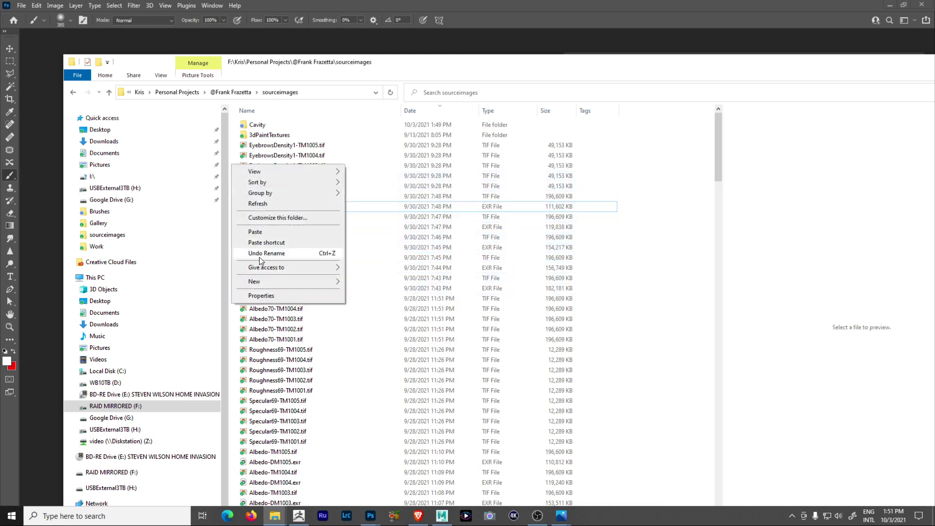
pyautogui.moveTo(273, 282)
pyautogui.click(365, 285)
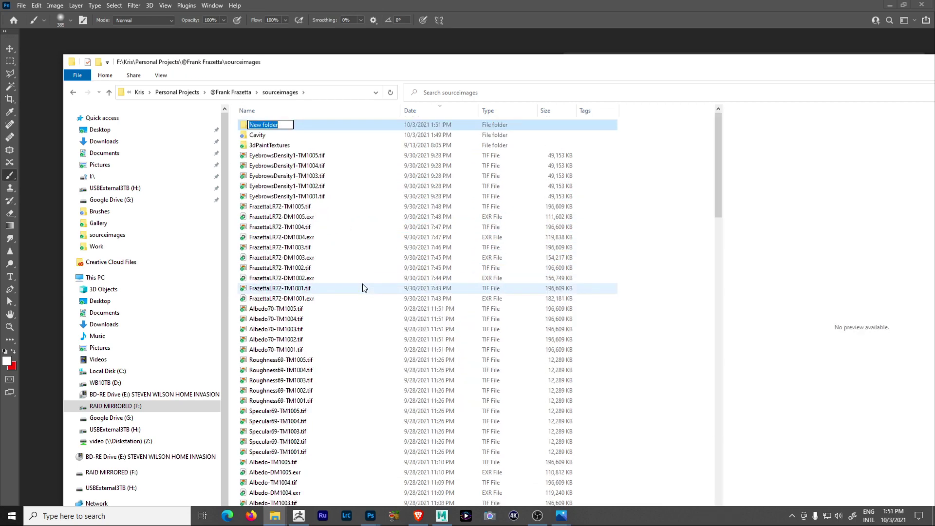
pyautogui.write('Dsplac')
pyautogui.press('BackSpace')
pyautogui.press('BackSpace')
pyautogui.press('BackSpace')
pyautogui.press('BackSpace')
pyautogui.write('splacemente')
pyautogui.press('Return')
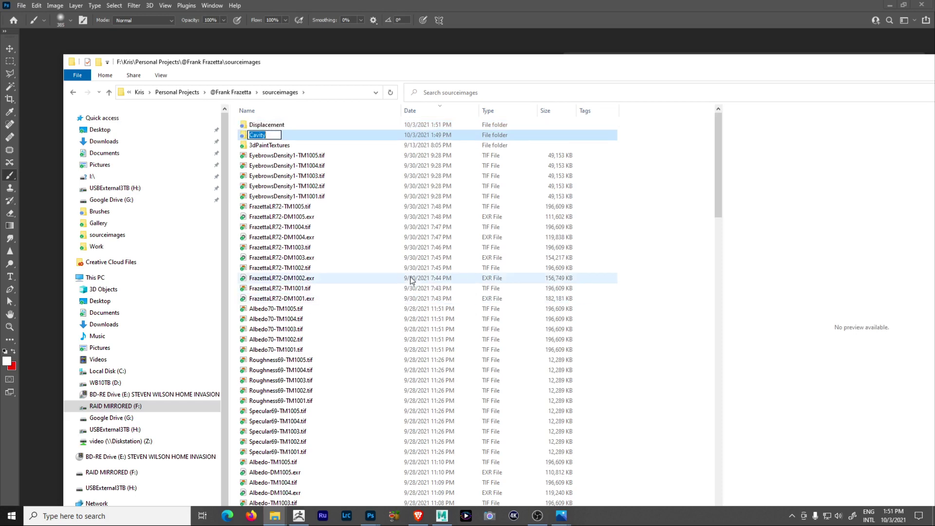
# - Paste the copied EXR displacement maps into the Displacement folder
pyautogui.click(269, 155)
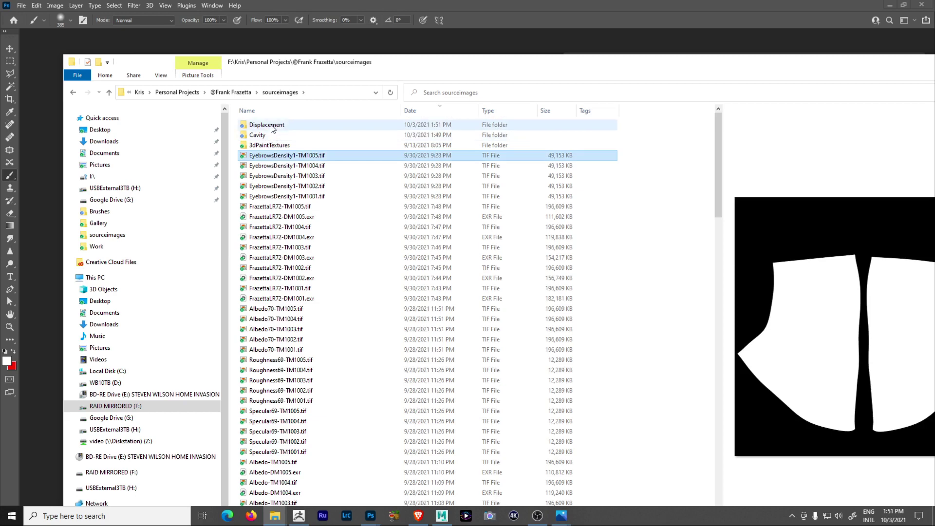
pyautogui.doubleClick(272, 126)
pyautogui.hotkey('ctrl', 'v')
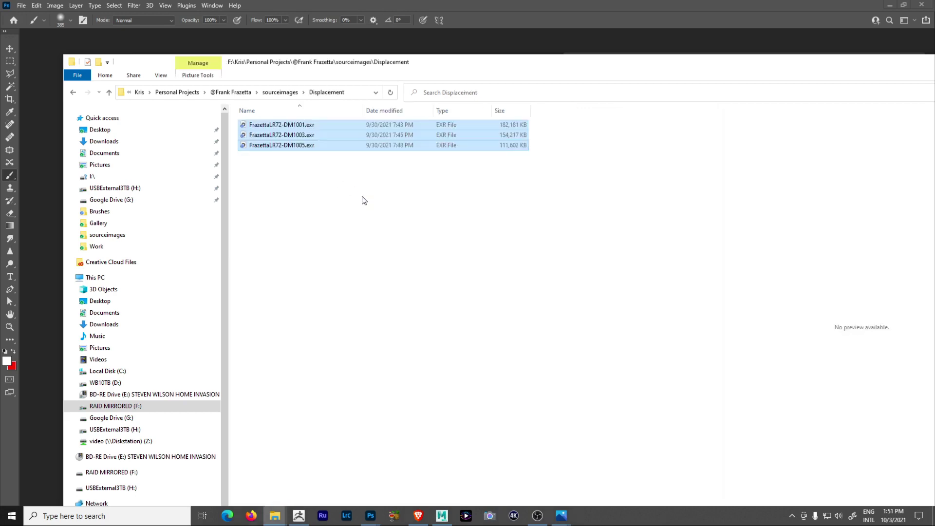
pyautogui.click(355, 201)
# - Delete the test file FrazettaLR72-TM1005.tif from the Cavity folder in sourceimages
pyautogui.click(280, 92)
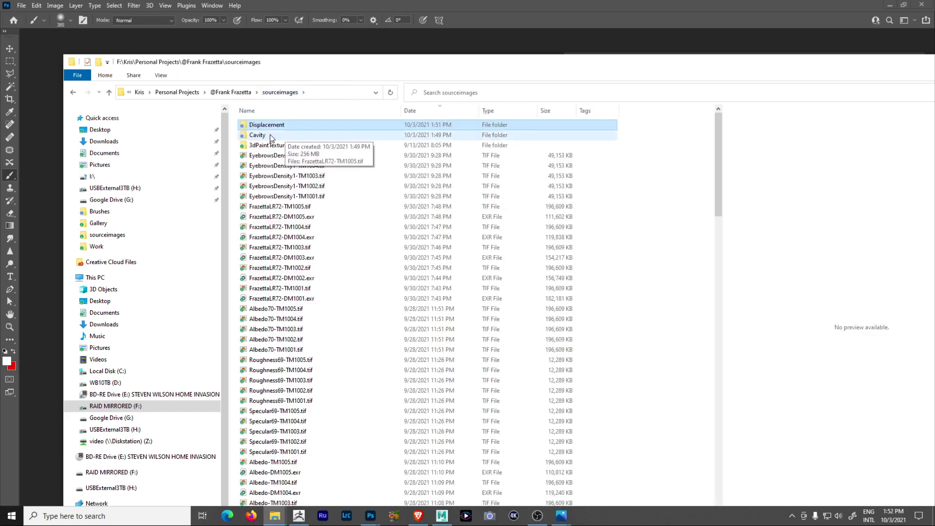
pyautogui.doubleClick(273, 136)
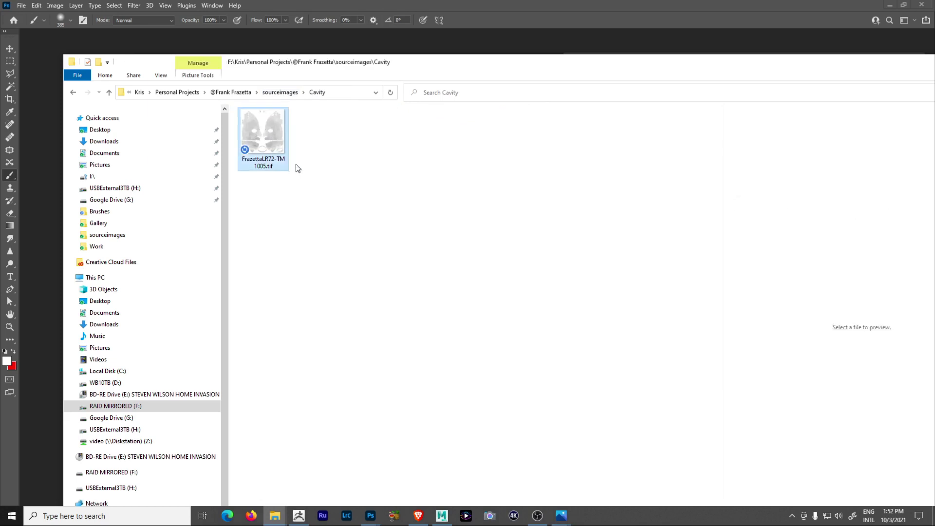
pyautogui.press('Delete')
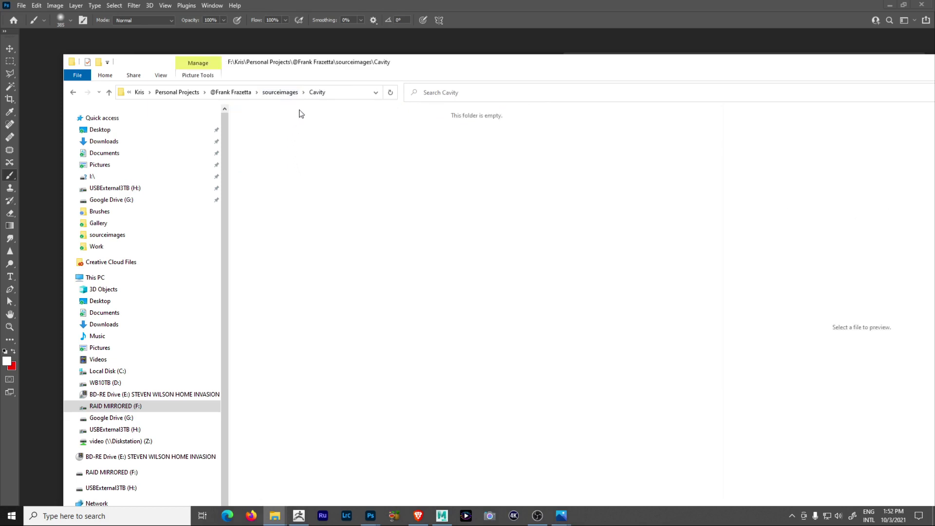
# - Return to the Displacement folder inside sourceimages and copy its full path
pyautogui.click(280, 94)
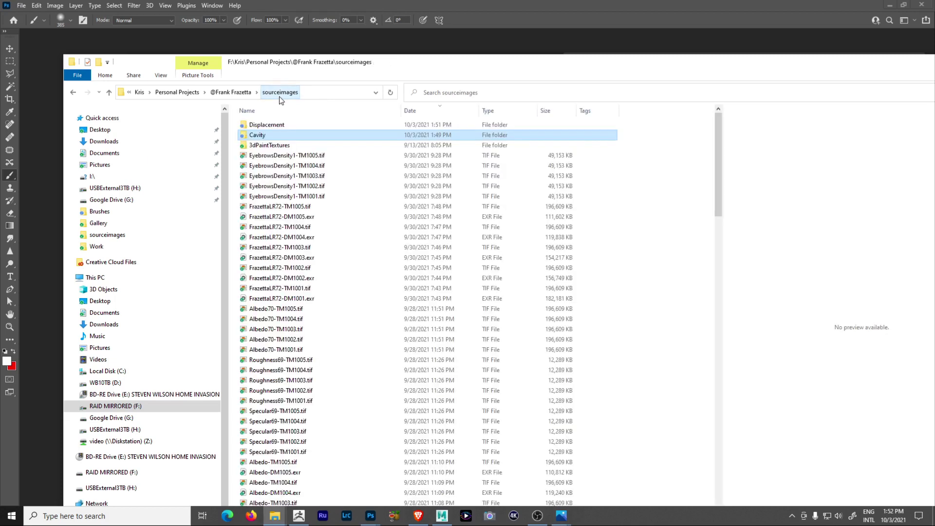
pyautogui.doubleClick(265, 126)
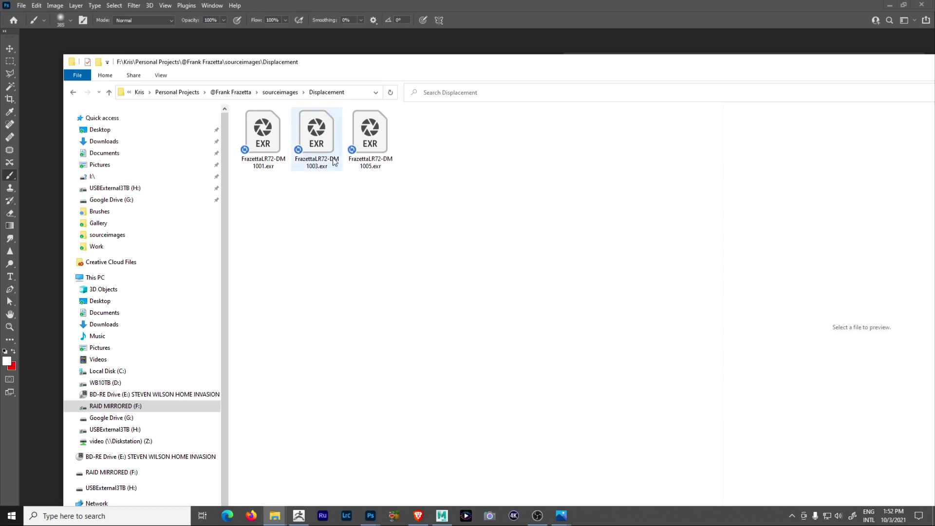
pyautogui.moveTo(448, 69); pyautogui.dragTo(593, 88)
pyautogui.click(495, 119)
pyautogui.hotkey('ctrl', 'c')
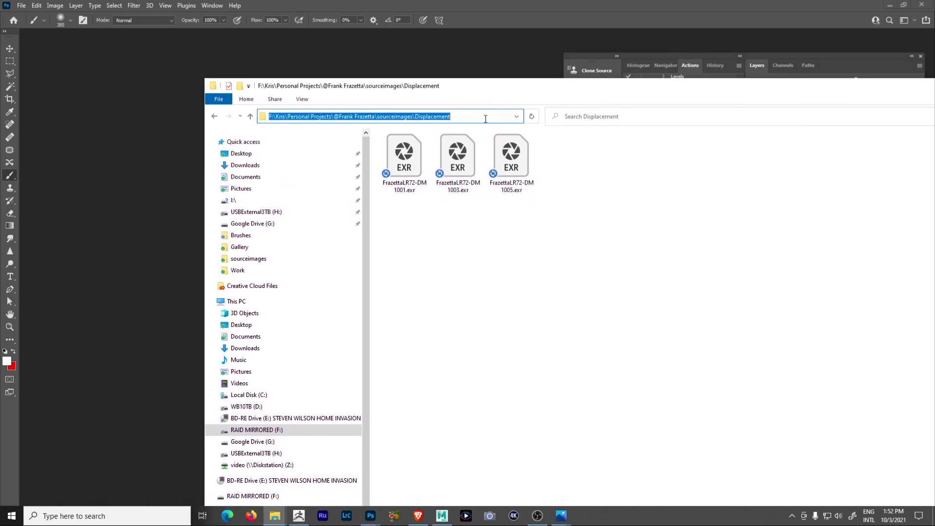
pyautogui.click(479, 118)
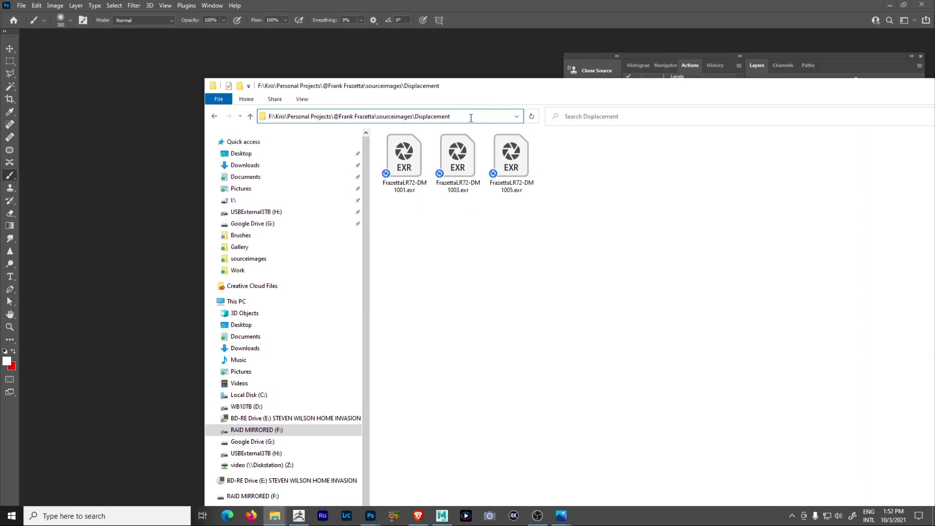
pyautogui.click(428, 293)
# - Switch to Photoshop and start a Batch run with the Cavity Maps set and the DispZ >> Cavity action
pyautogui.click(255, 52)
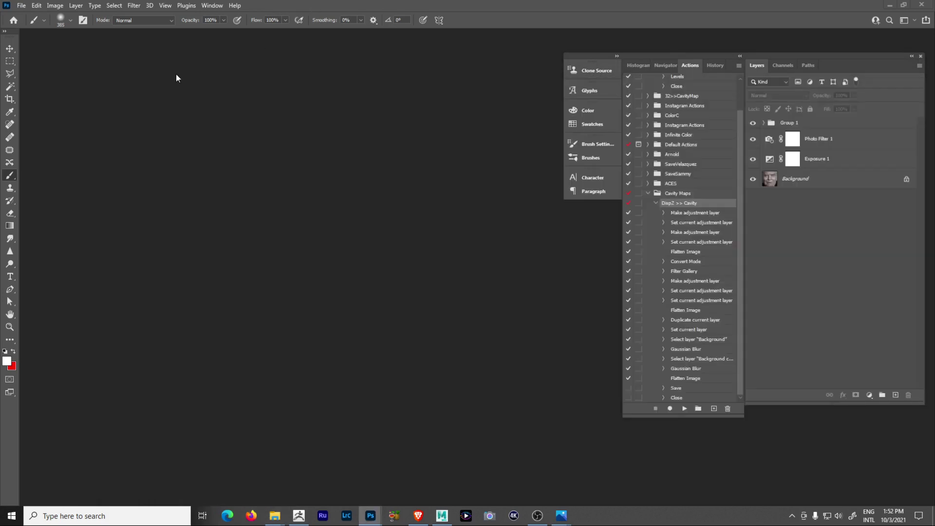
pyautogui.click(20, 6)
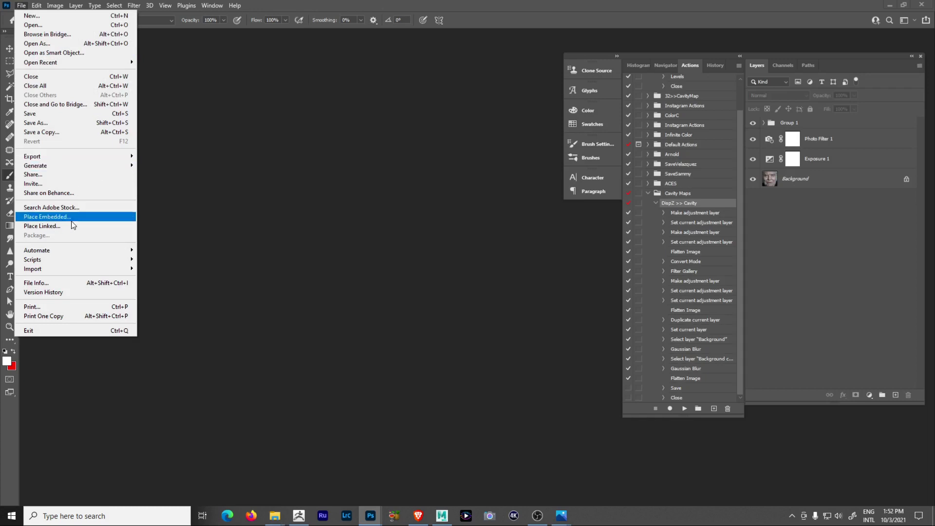
pyautogui.moveTo(68, 254)
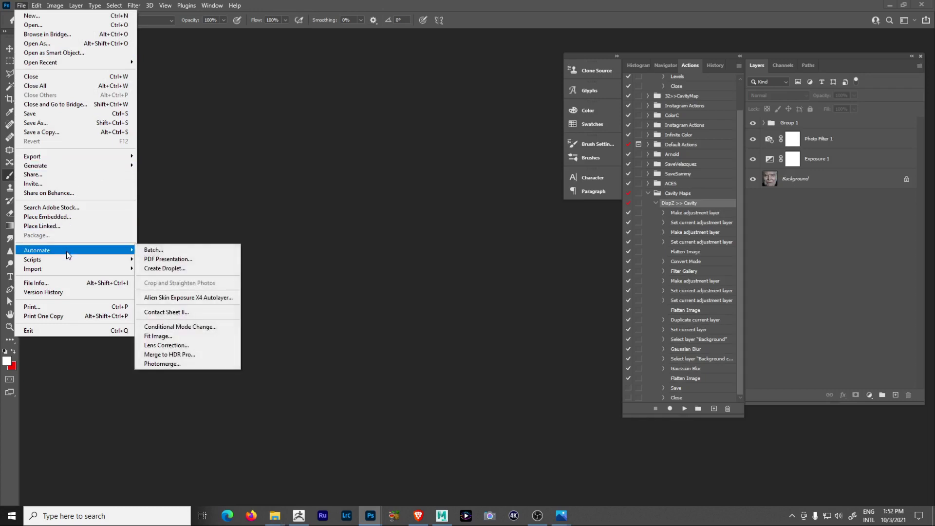
pyautogui.click(151, 251)
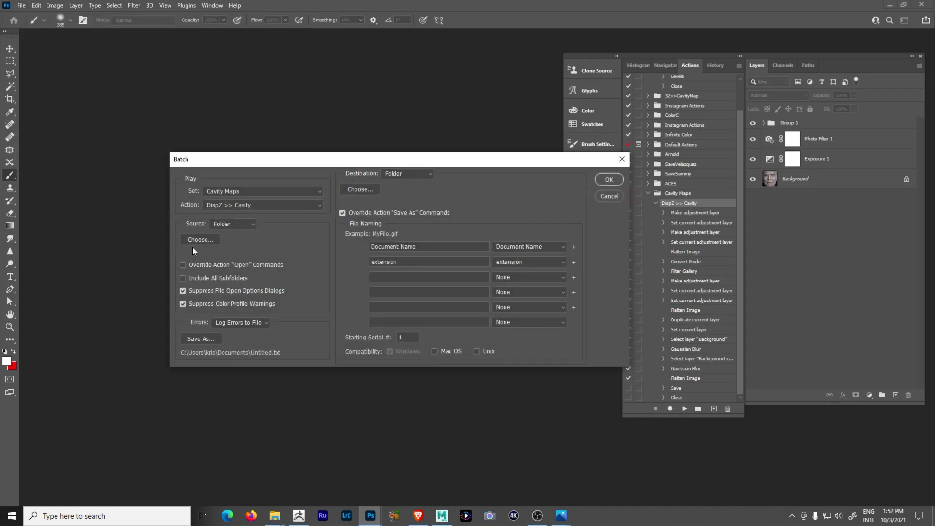
pyautogui.moveTo(443, 160); pyautogui.dragTo(379, 174)
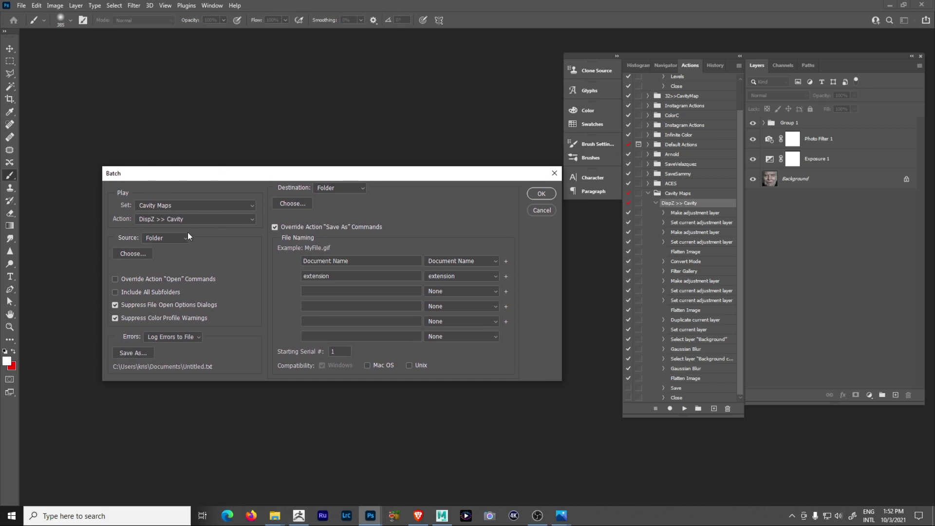
pyautogui.click(212, 217)
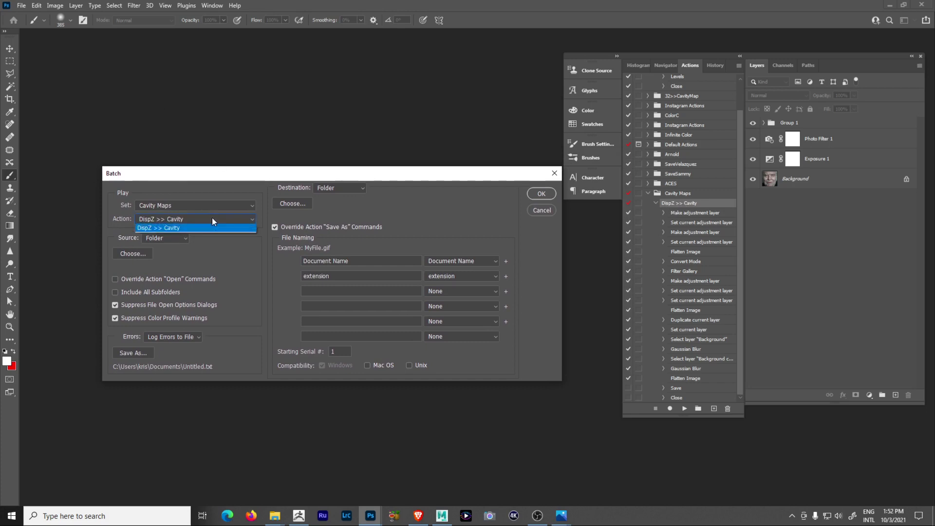
pyautogui.click(203, 218)
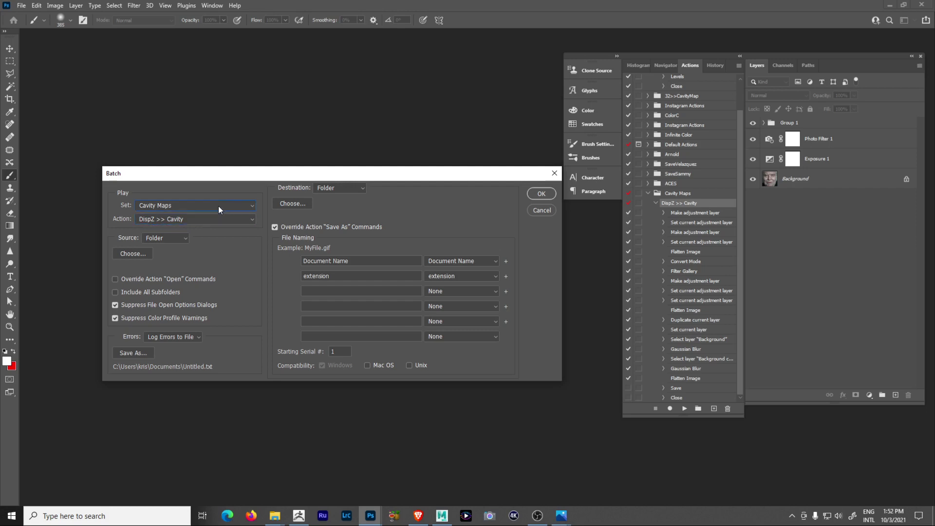
pyautogui.click(218, 205)
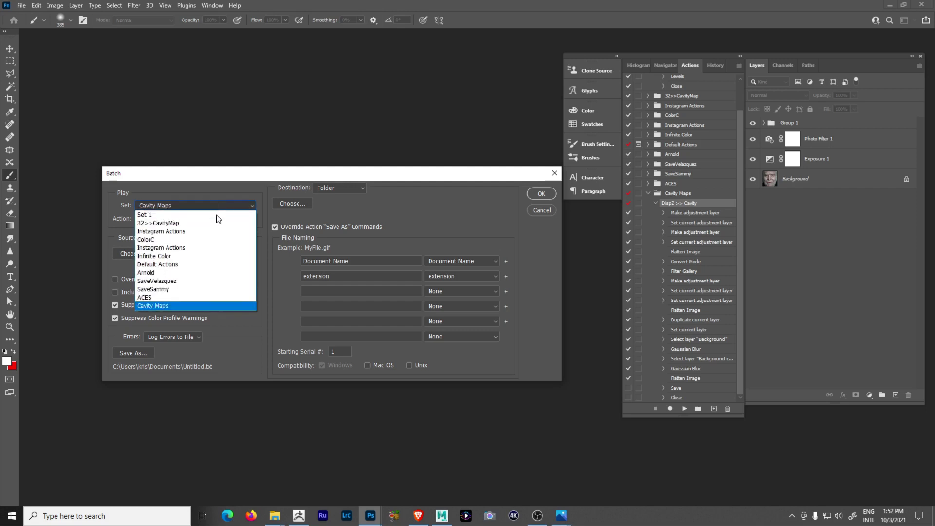
pyautogui.click(226, 186)
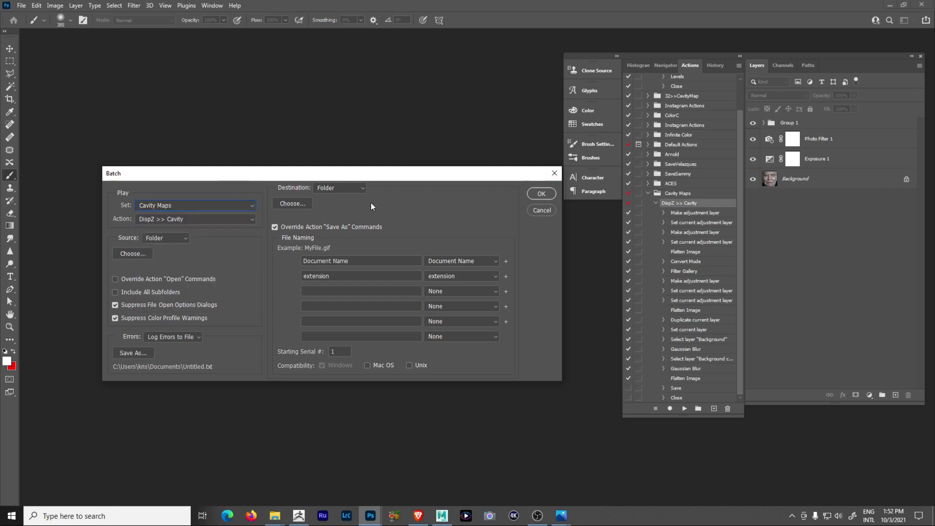
pyautogui.click(237, 209)
pyautogui.click(241, 176)
# - Choose the Displacement folder as the batch source, using the copied path
pyautogui.click(136, 253)
pyautogui.click(459, 132)
pyautogui.hotkey('ctrl', 'v')
pyautogui.press('Return')
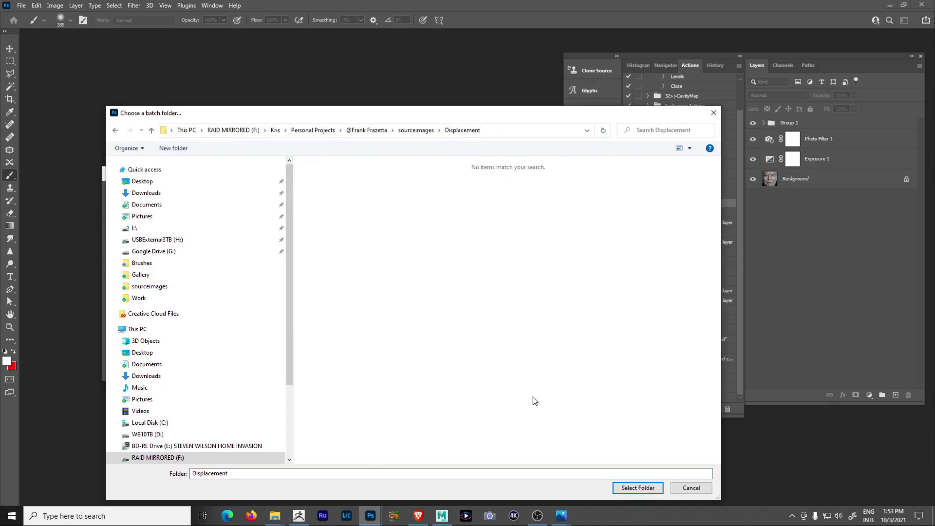
pyautogui.click(648, 487)
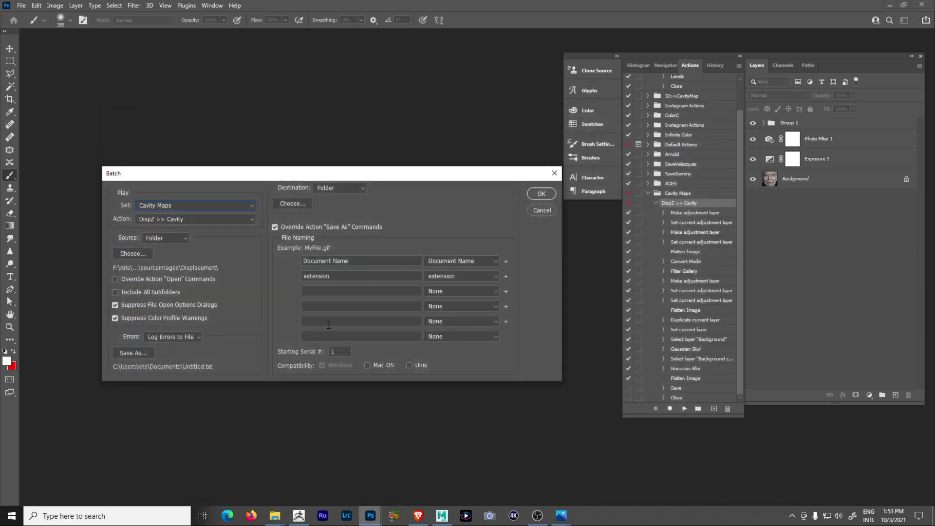
# - Keep Folder as the batch destination type and choose the Cavity folder inside sourceimages for the output
pyautogui.click(355, 189)
pyautogui.click(350, 195)
pyautogui.click(360, 189)
pyautogui.click(335, 212)
pyautogui.click(302, 204)
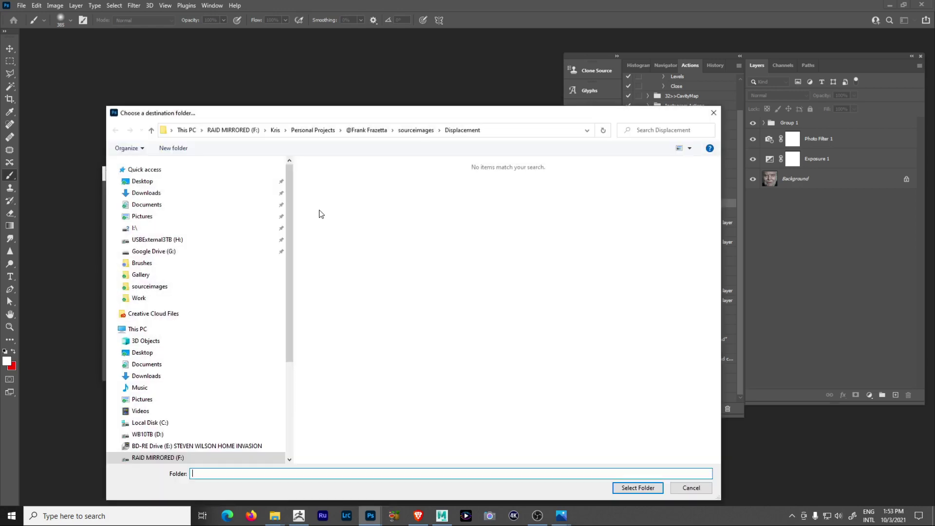
pyautogui.click(509, 130)
pyautogui.hotkey('ctrl', 'c')
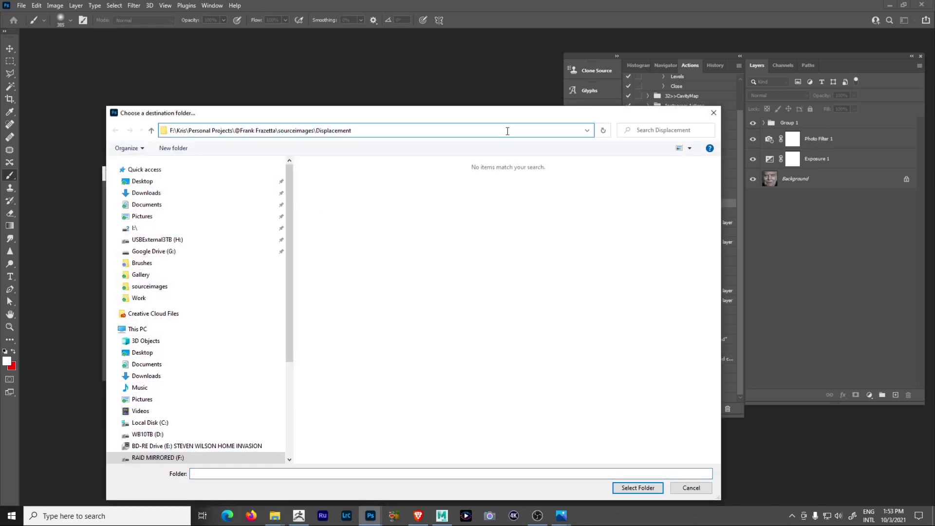
pyautogui.press('Escape')
pyautogui.click(416, 130)
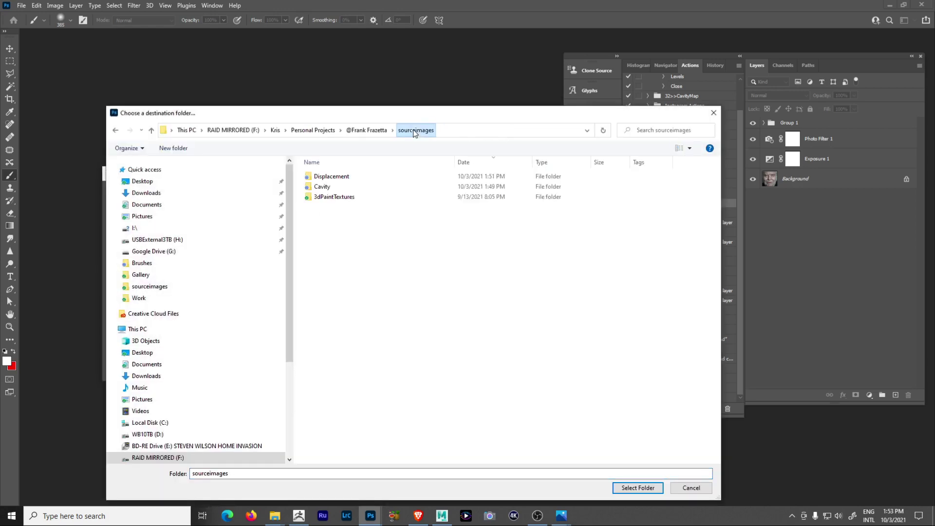
pyautogui.click(334, 188)
pyautogui.doubleClick(335, 189)
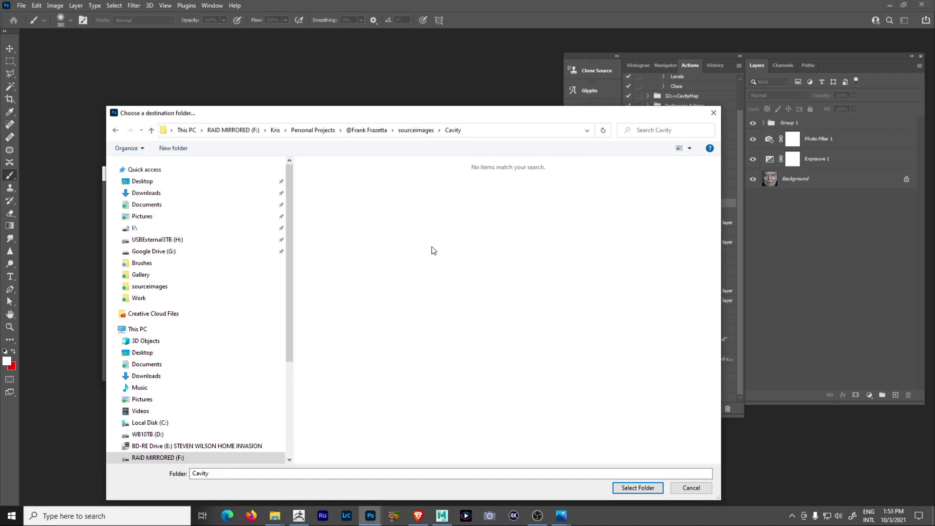
pyautogui.click(643, 489)
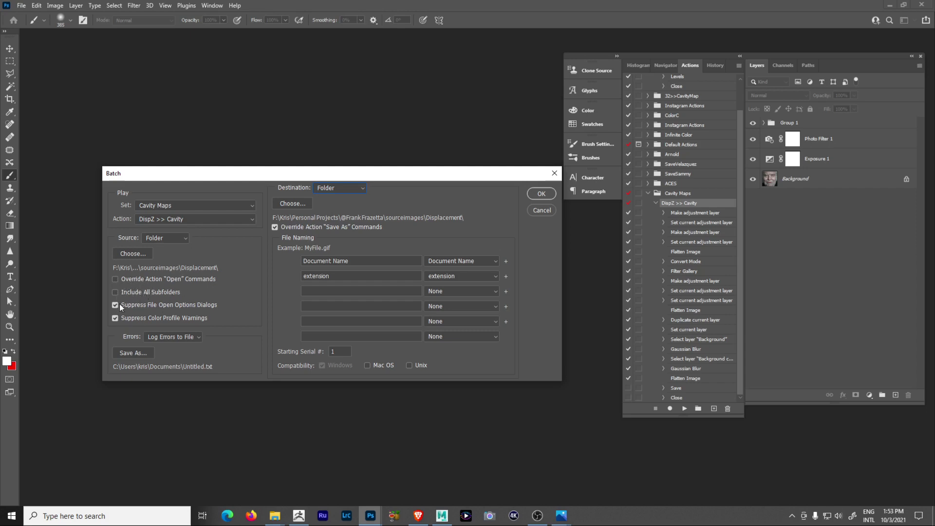
# - Try the Stop for Errors option for the batch, and return to Log Errors to File
pyautogui.click(184, 335)
pyautogui.click(182, 347)
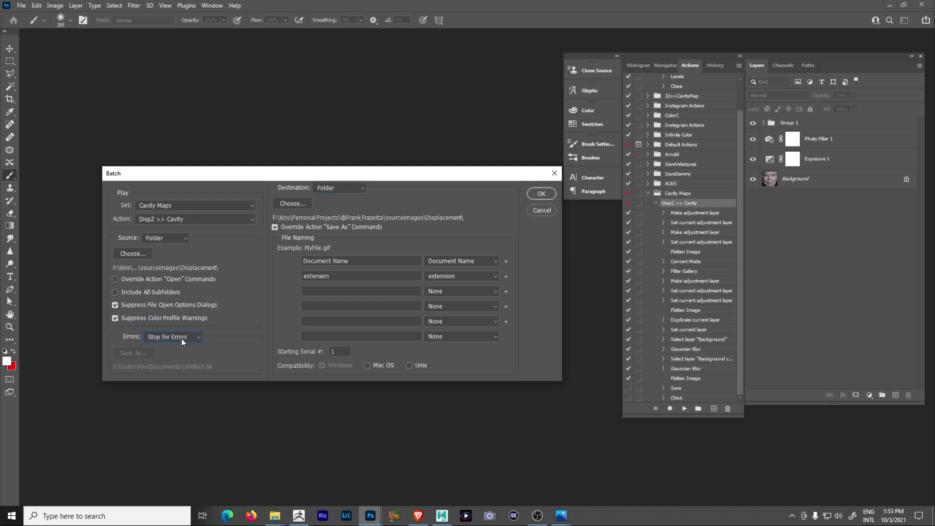
pyautogui.click(182, 337)
pyautogui.click(178, 351)
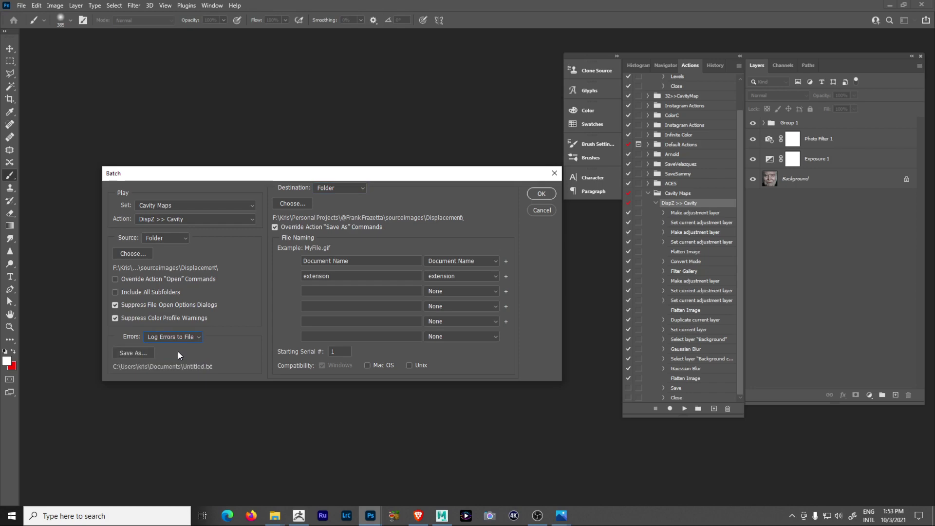
# - Save the batch error log as Untitled.txt in the Documents folder, replacing the existing file
pyautogui.click(137, 352)
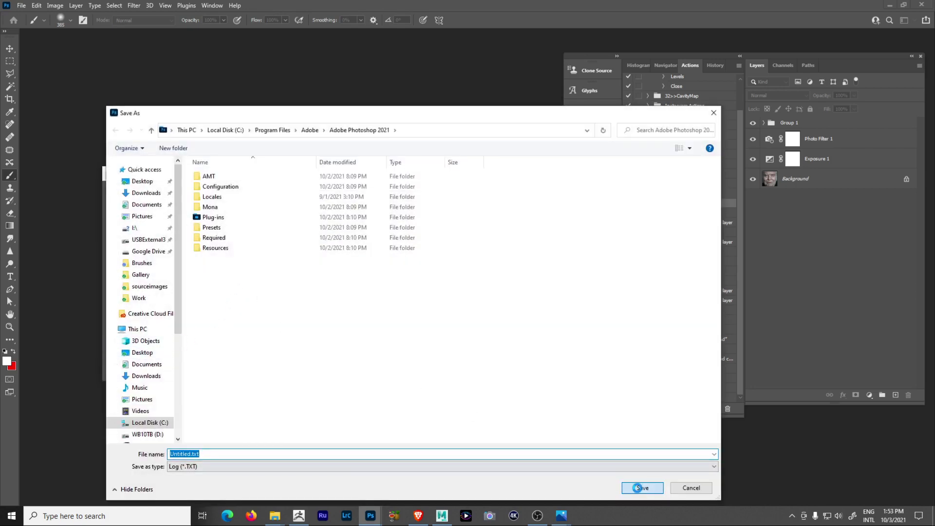
pyautogui.click(640, 489)
pyautogui.click(500, 267)
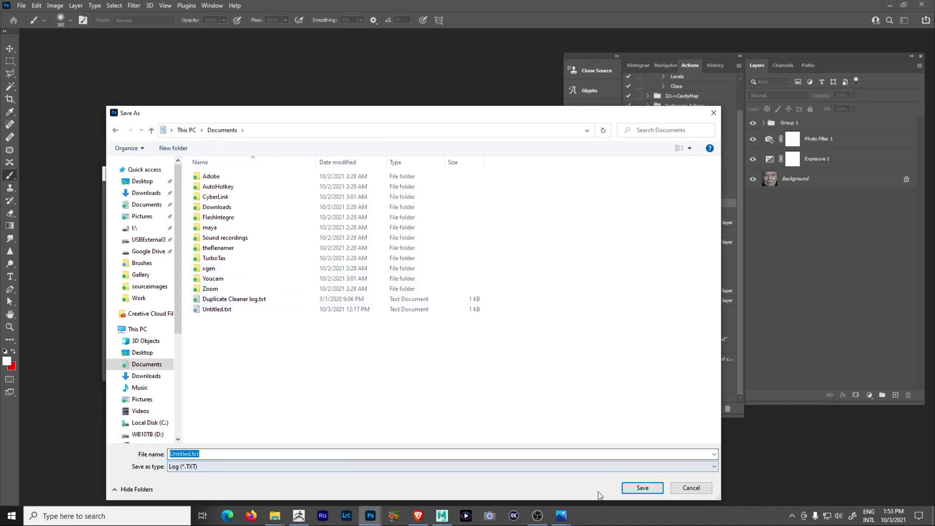
pyautogui.click(643, 489)
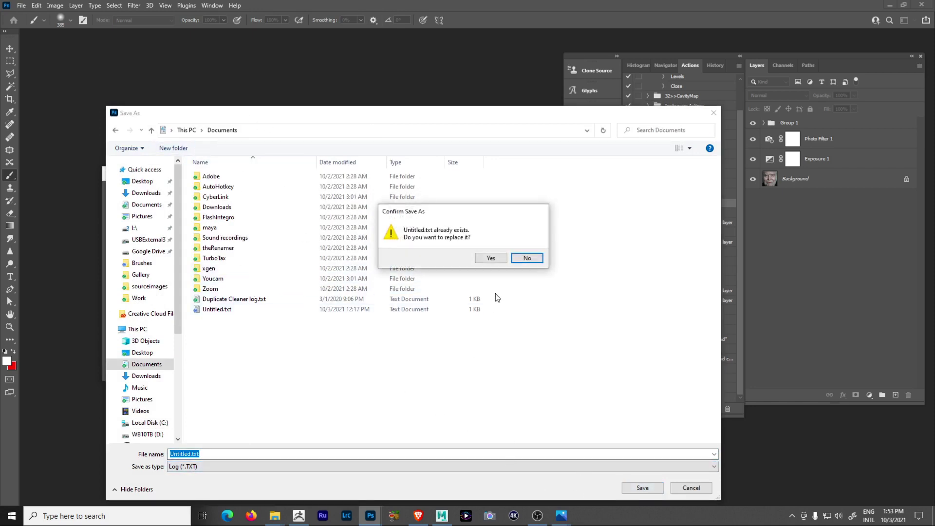
pyautogui.click(492, 259)
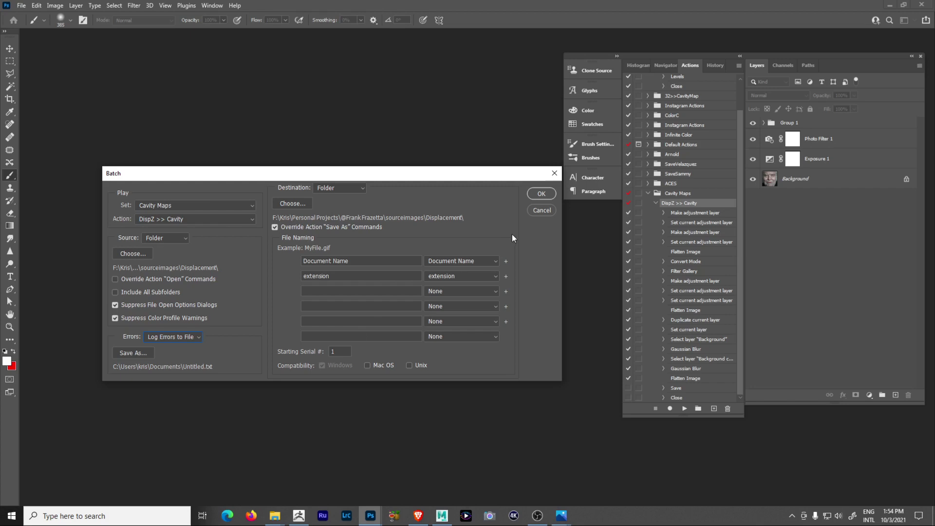
# - Cancel the Batch setup and enable the Save and Close steps of the DispZ >> Cavity action
pyautogui.click(542, 210)
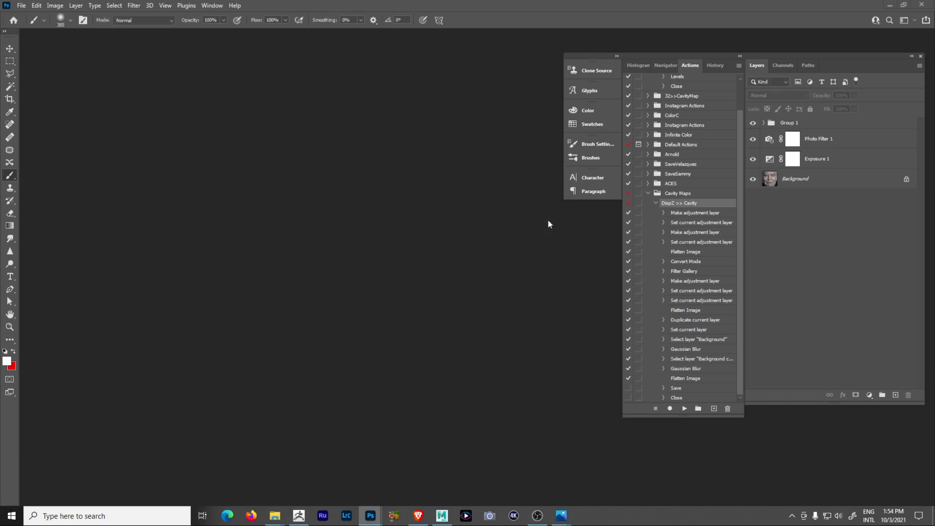
pyautogui.click(628, 387)
pyautogui.click(629, 398)
# - Start a new Batch run and choose the Cavity folder inside sourceimages as its destination
pyautogui.click(21, 7)
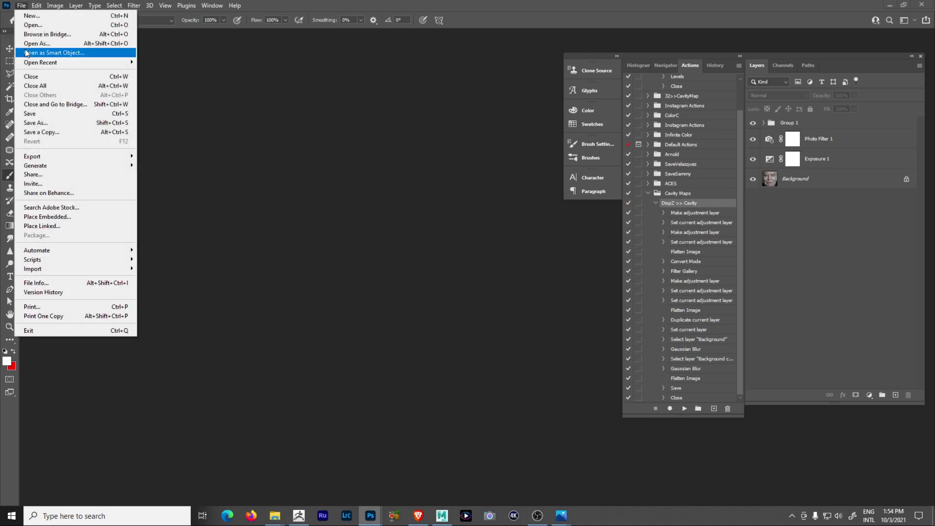
pyautogui.click(148, 249)
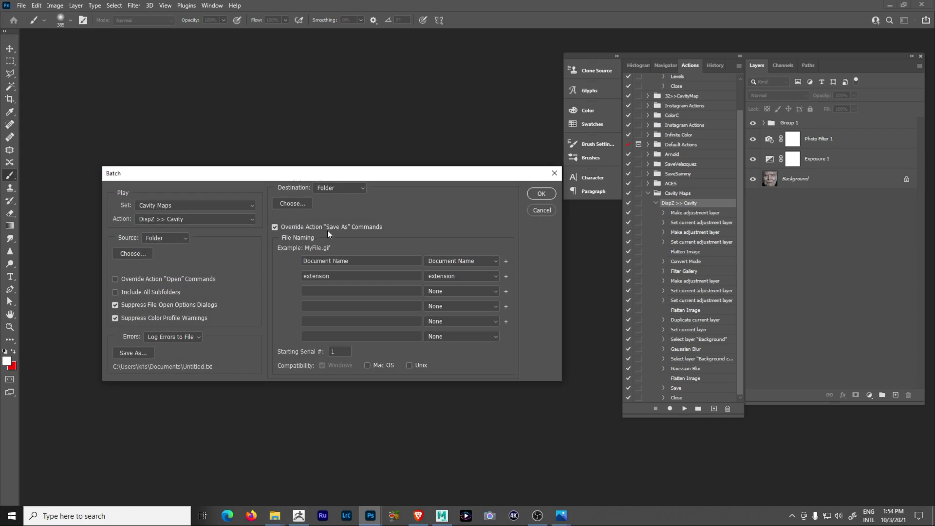
pyautogui.click(291, 202)
pyautogui.click(323, 129)
pyautogui.hotkey('ctrl', 'v')
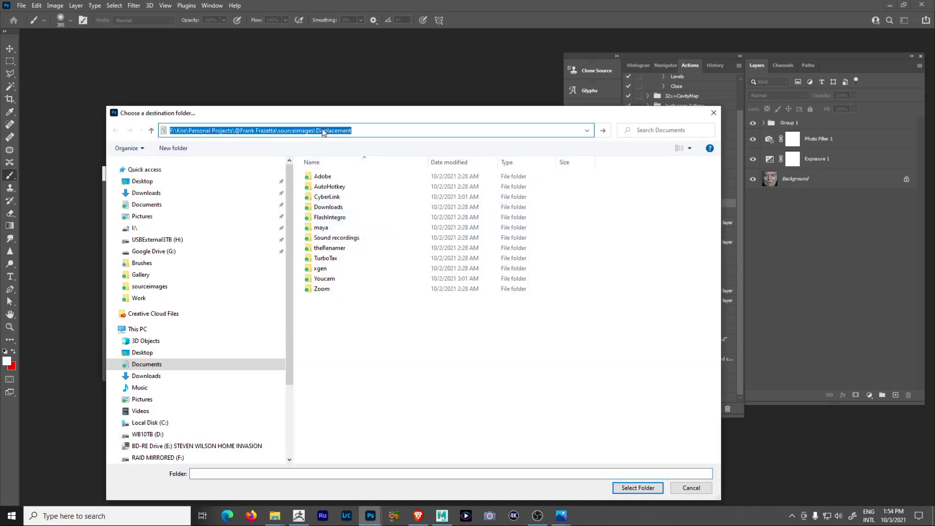
pyautogui.press('Return')
pyautogui.click(416, 130)
pyautogui.doubleClick(343, 187)
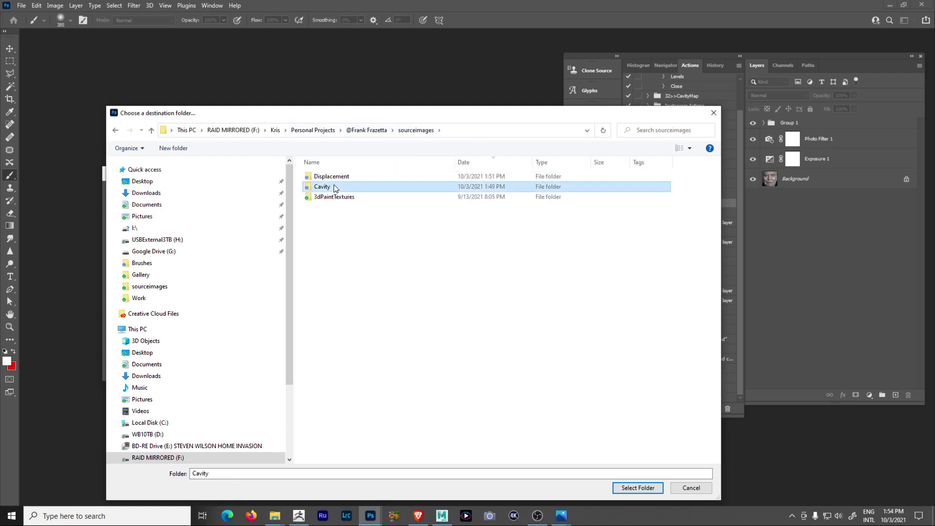
pyautogui.click(637, 488)
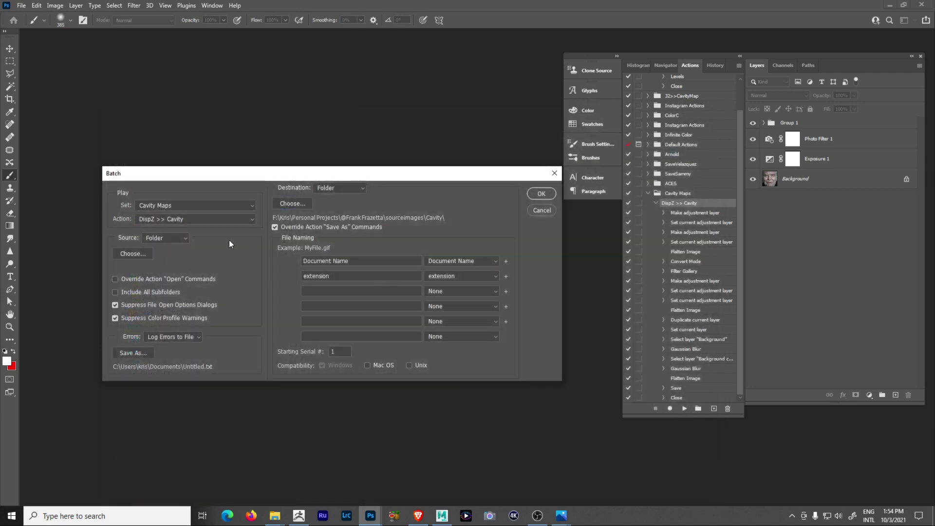
# - Choose the Displacement folder as the batch source, using the copied path
pyautogui.click(137, 254)
pyautogui.click(456, 131)
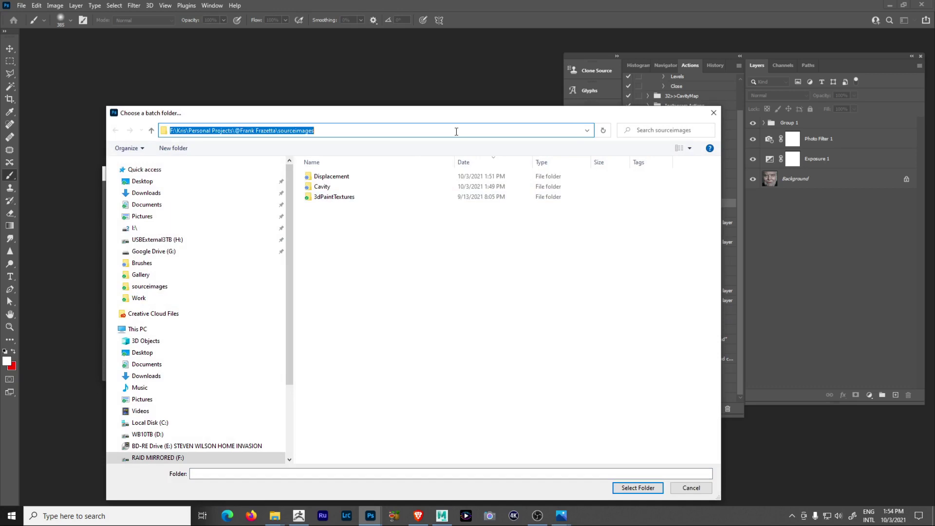
pyautogui.hotkey('ctrl', 'v')
pyautogui.press('Return')
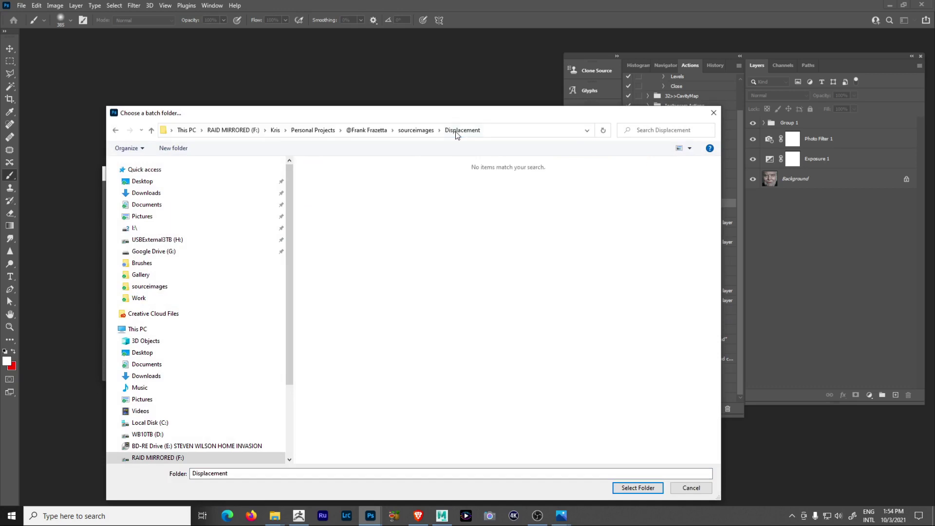
pyautogui.click(638, 487)
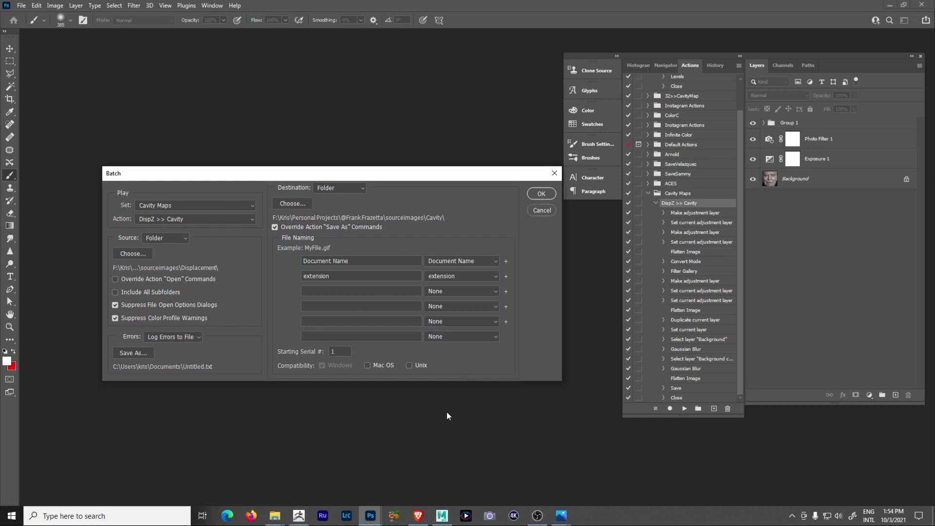
# - Switch to File Explorer, open the Cavity folder inside sourceimages, reposition its window, and return to the Batch settings in Photoshop
pyautogui.moveTo(275, 515)
pyautogui.click(445, 487)
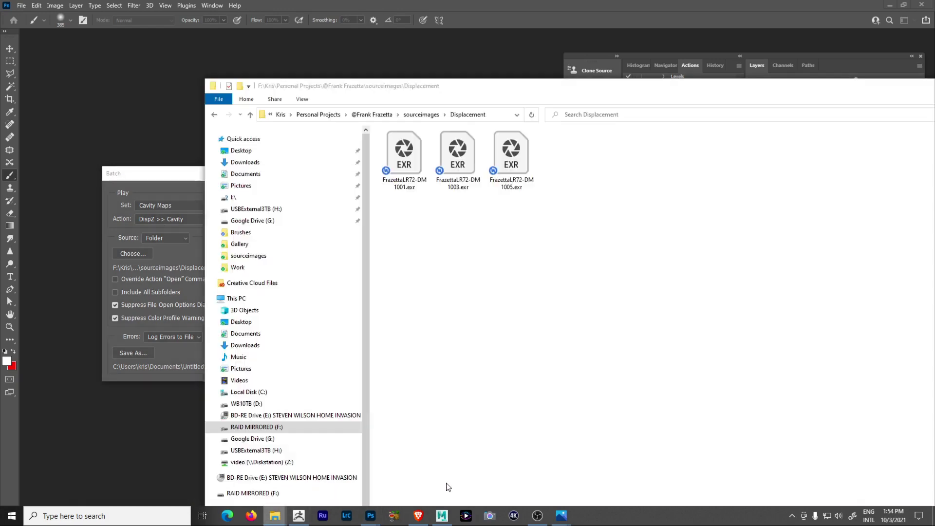
pyautogui.click(422, 115)
pyautogui.click(416, 157)
pyautogui.doubleClick(416, 156)
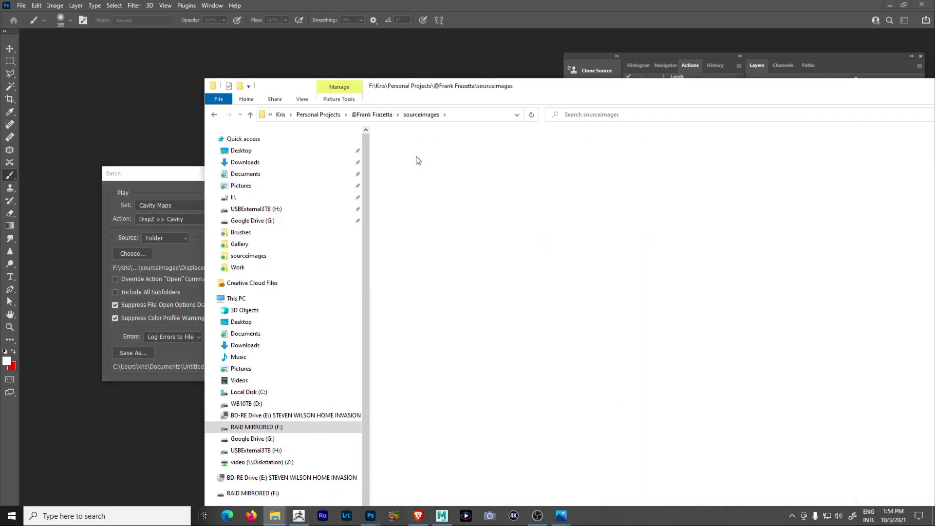
pyautogui.moveTo(203, 76); pyautogui.dragTo(463, 181)
pyautogui.moveTo(648, 192); pyautogui.dragTo(536, 125)
pyautogui.click(333, 175)
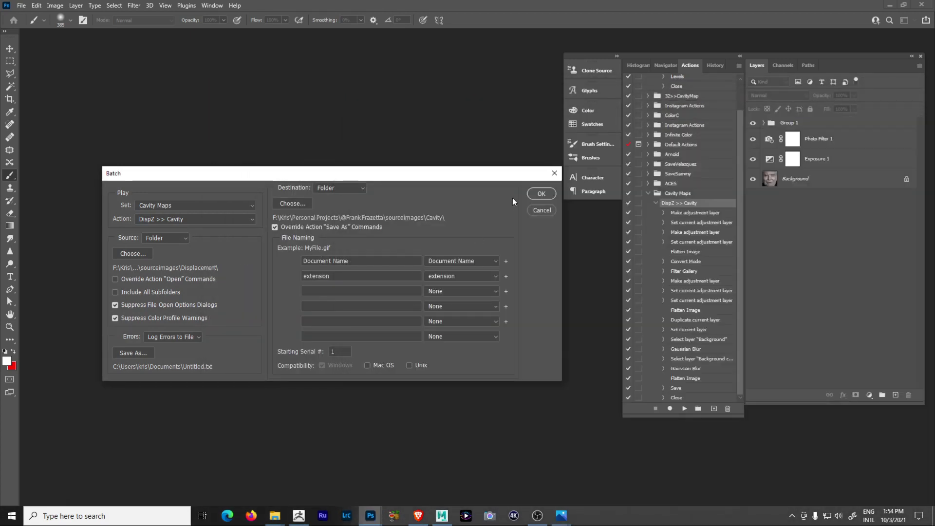
# - Run the batch with the DispZ >> Cavity action, and switch to File Explorer to view the output in the Cavity folder
pyautogui.click(542, 194)
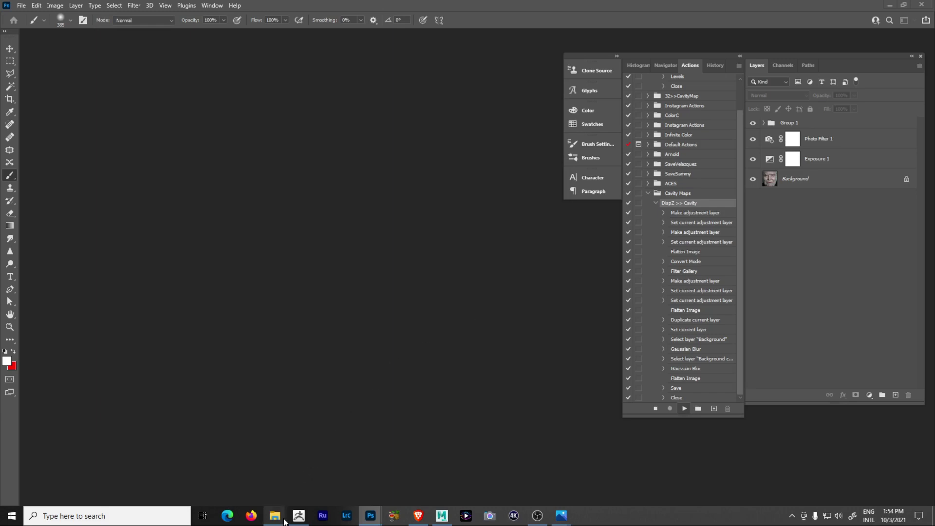
pyautogui.click(445, 478)
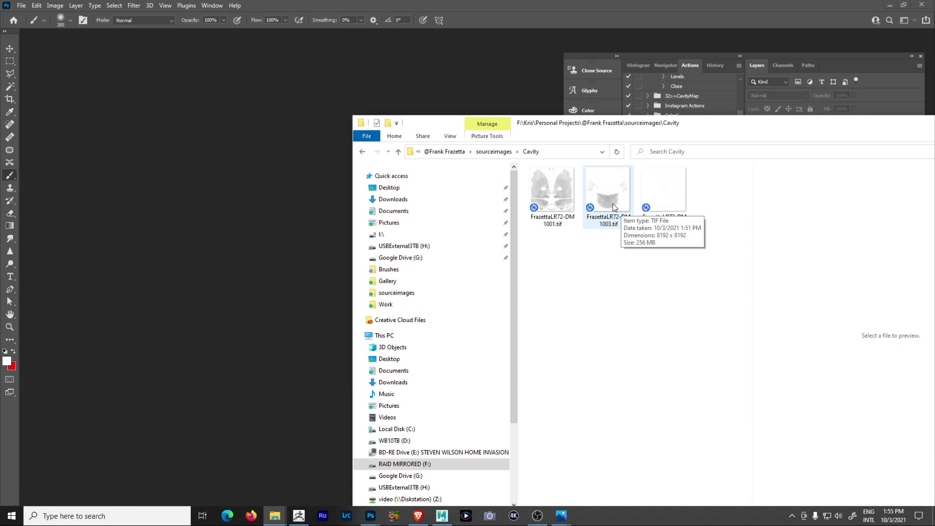
pyautogui.moveTo(634, 125); pyautogui.dragTo(427, 102)
# - Open FrazettaLR72-DM1001.tif from the Cavity folder and examine the skin detail around the nose up close
pyautogui.doubleClick(351, 171)
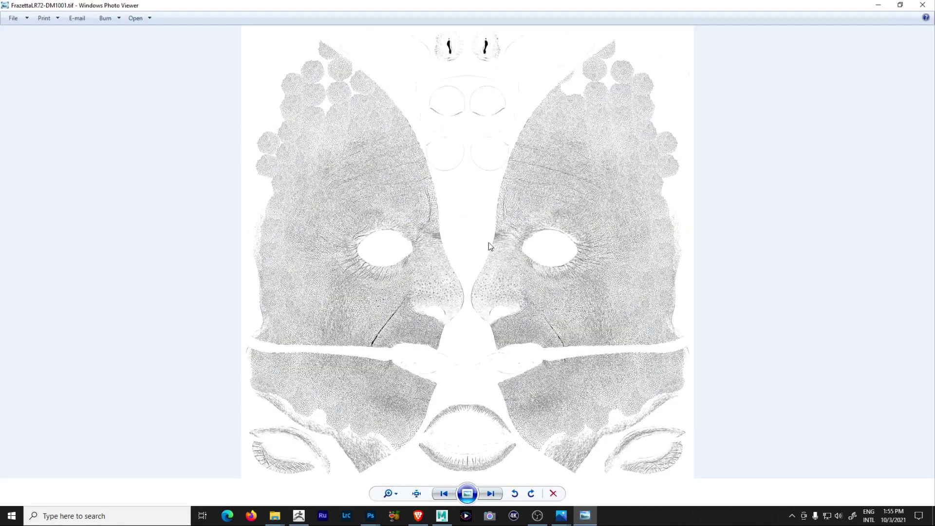
pyautogui.scroll(5, 524, 277)
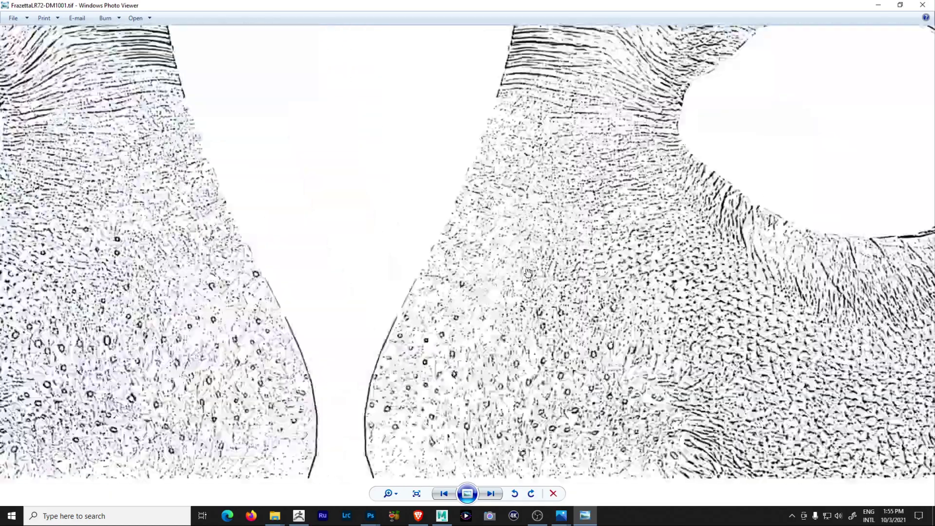
pyautogui.scroll(1, 384, 239)
pyautogui.scroll(-2, 384, 240)
pyautogui.scroll(4, 534, 298)
pyautogui.moveTo(534, 298); pyautogui.dragTo(618, 247)
pyautogui.scroll(-5, 617, 247)
pyautogui.click(923, 5)
# - Open FrazettaLR72-DM1003.tif and examine the large skin texture patch, the ear and the shell outlines up close
pyautogui.doubleClick(390, 170)
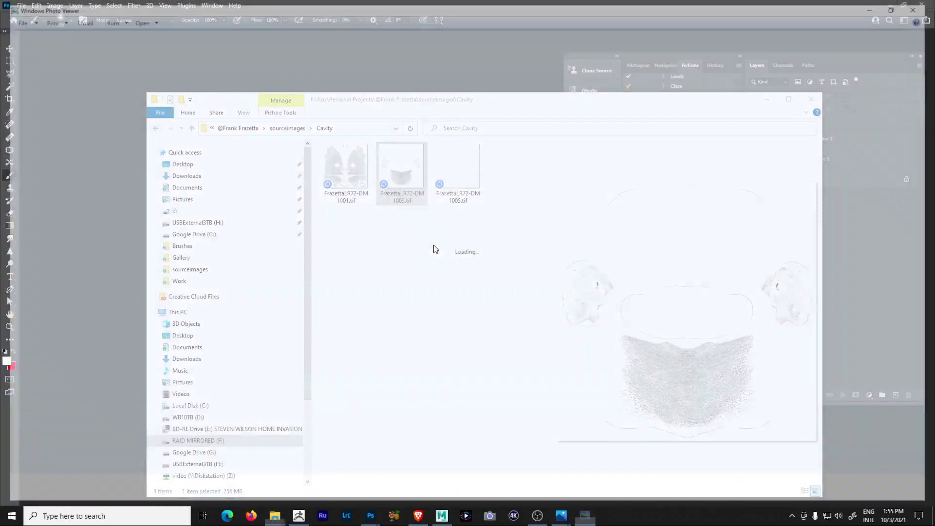
pyautogui.scroll(6, 478, 318)
pyautogui.scroll(5, 561, 138)
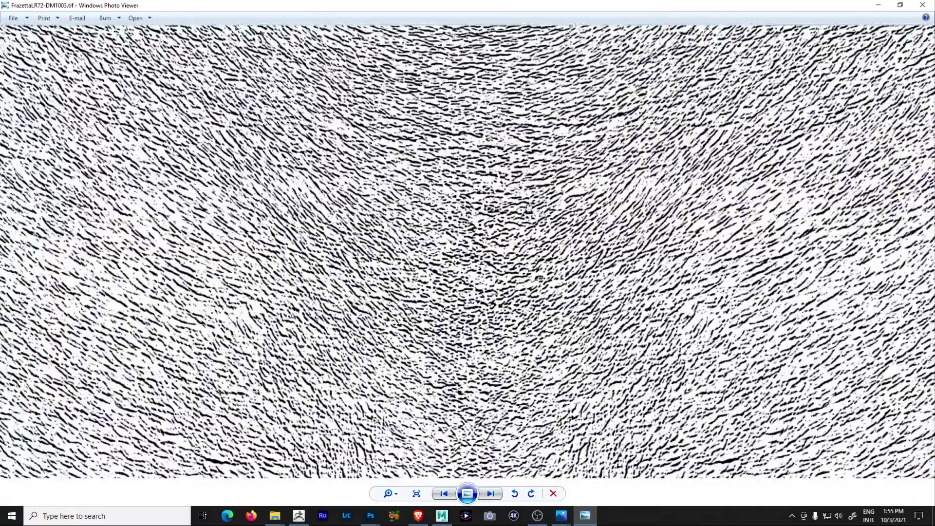
pyautogui.scroll(-4, 346, 343)
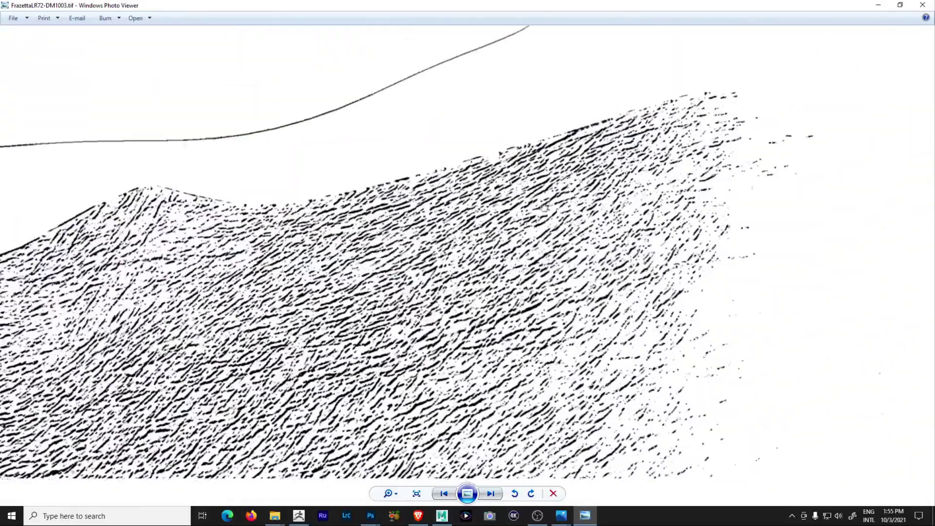
pyautogui.scroll(-4, 637, 282)
pyautogui.scroll(2, 637, 282)
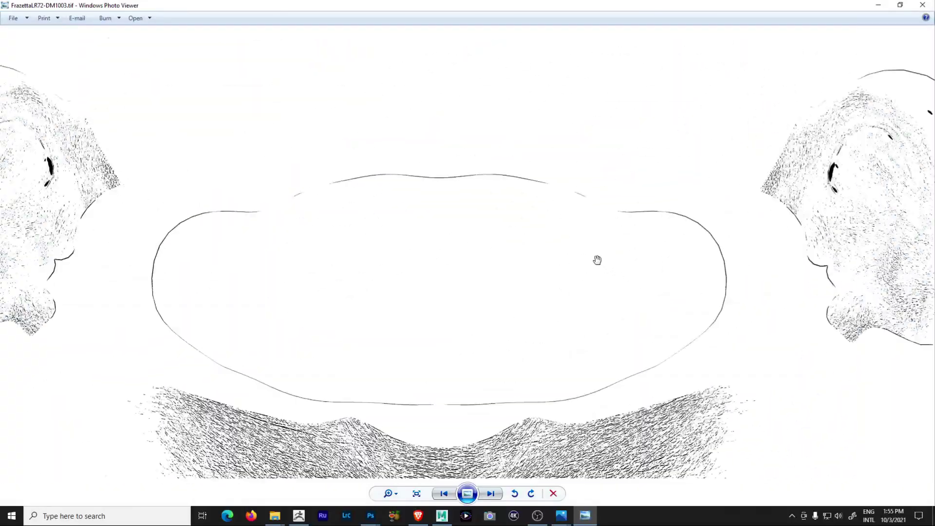
pyautogui.scroll(-1, 463, 199)
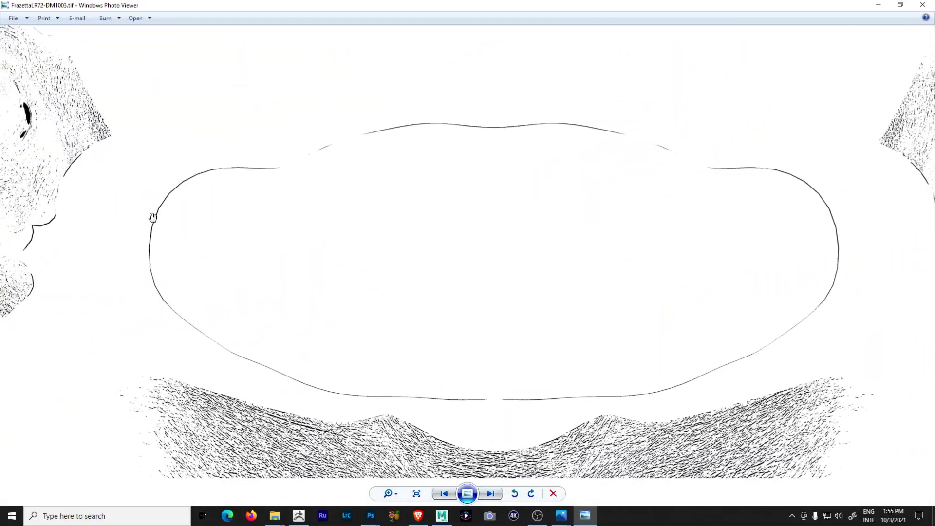
pyautogui.moveTo(298, 179); pyautogui.dragTo(489, 261)
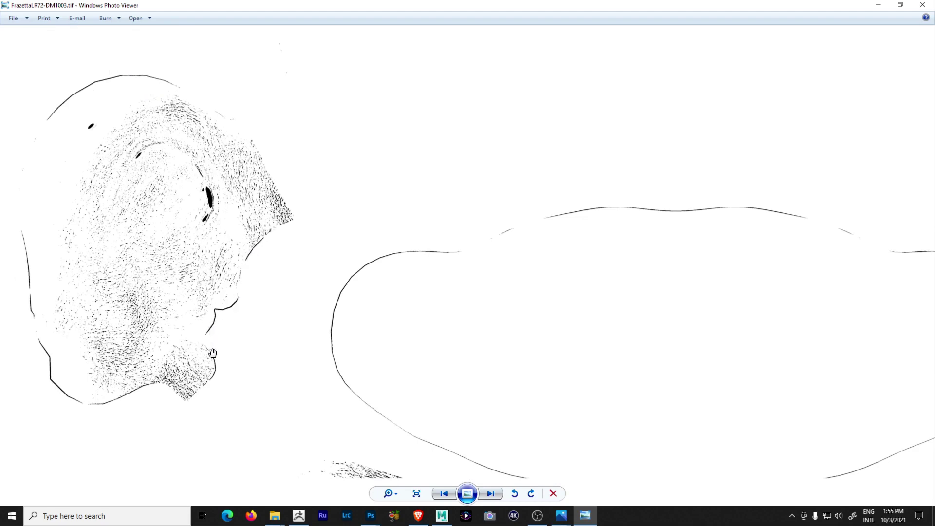
pyautogui.scroll(2, 216, 208)
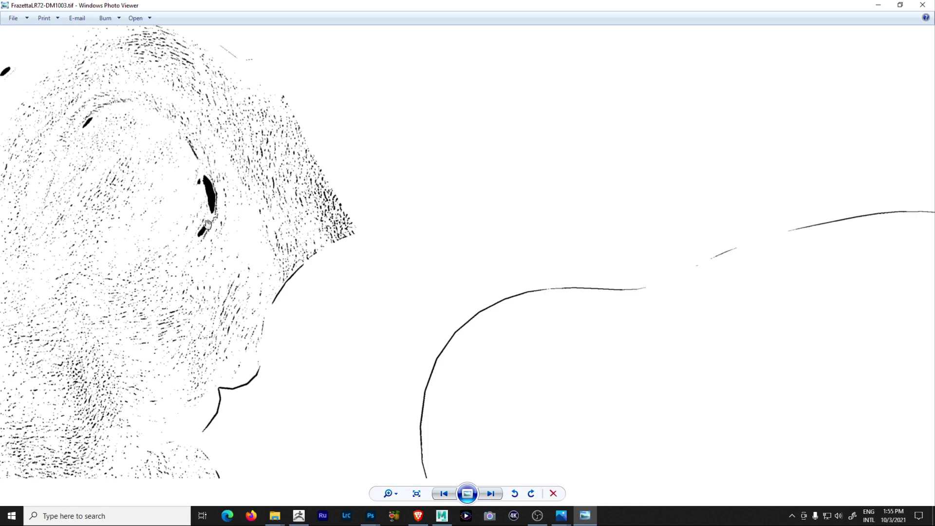
pyautogui.scroll(-4, 249, 259)
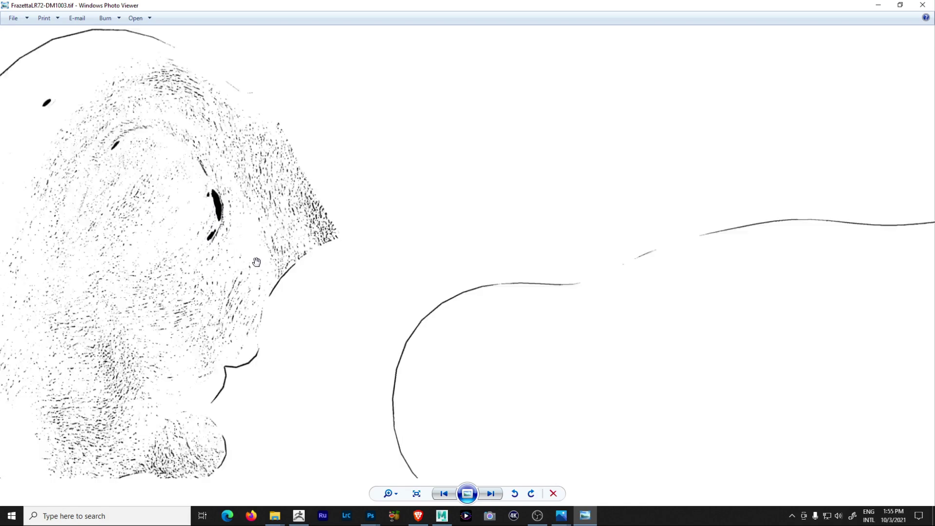
pyautogui.moveTo(374, 282); pyautogui.dragTo(392, 68)
pyautogui.moveTo(355, 184); pyautogui.dragTo(359, 213)
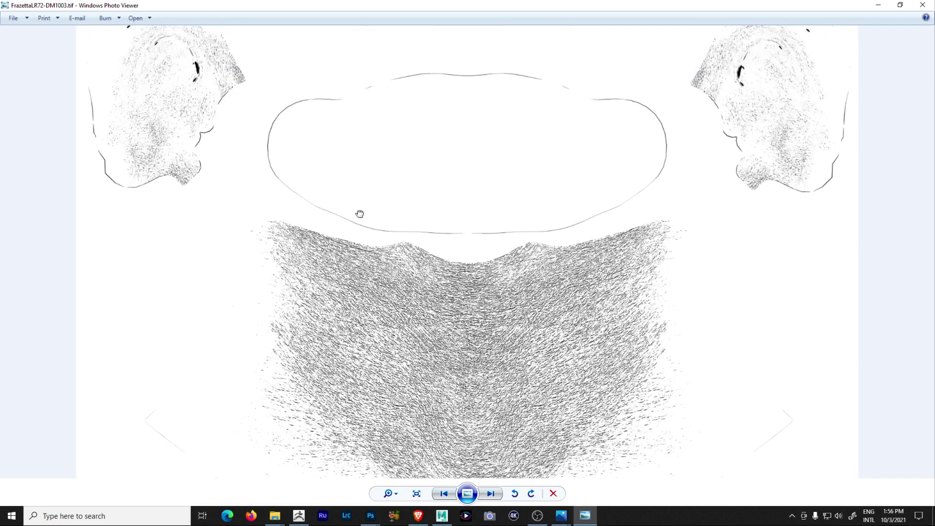
pyautogui.click(922, 4)
# - View FrazettaLR72-DM1005.tif, and reopen FrazettaLR72-DM1001.tif to examine the skin detail around both eyes
pyautogui.doubleClick(470, 168)
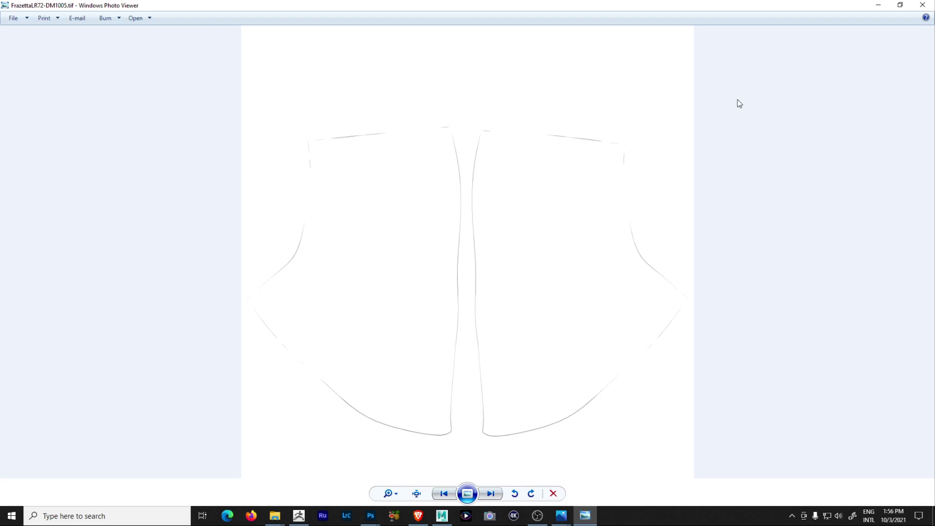
pyautogui.click(922, 5)
pyautogui.doubleClick(349, 174)
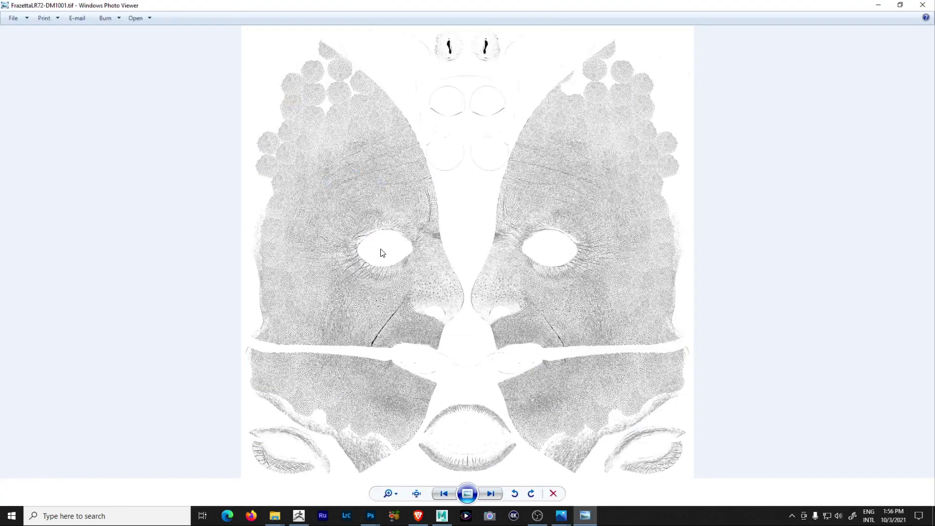
pyautogui.scroll(8, 379, 253)
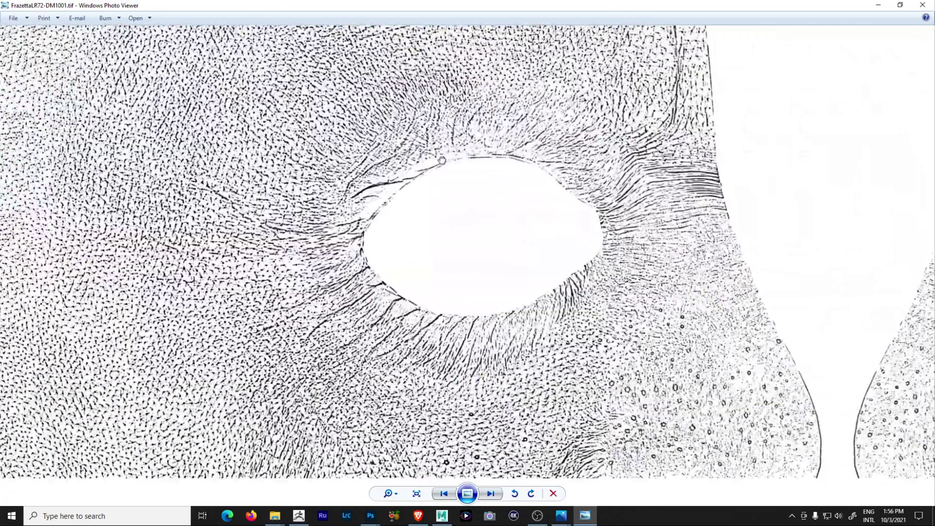
pyautogui.moveTo(442, 160); pyautogui.dragTo(288, 157)
pyautogui.moveTo(438, 193); pyautogui.dragTo(292, 190)
pyautogui.moveTo(502, 213); pyautogui.dragTo(291, 199)
pyautogui.moveTo(589, 221); pyautogui.dragTo(511, 220)
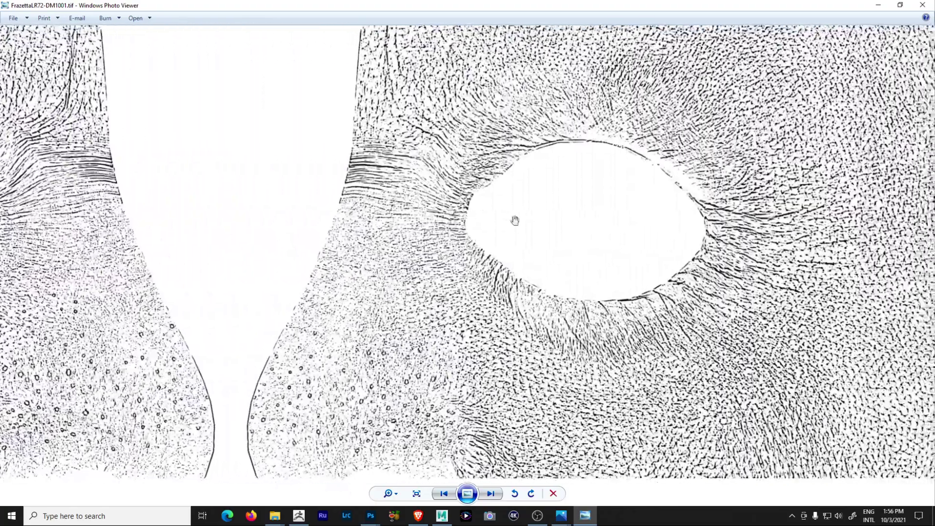
pyautogui.scroll(-8, 511, 220)
pyautogui.click(923, 5)
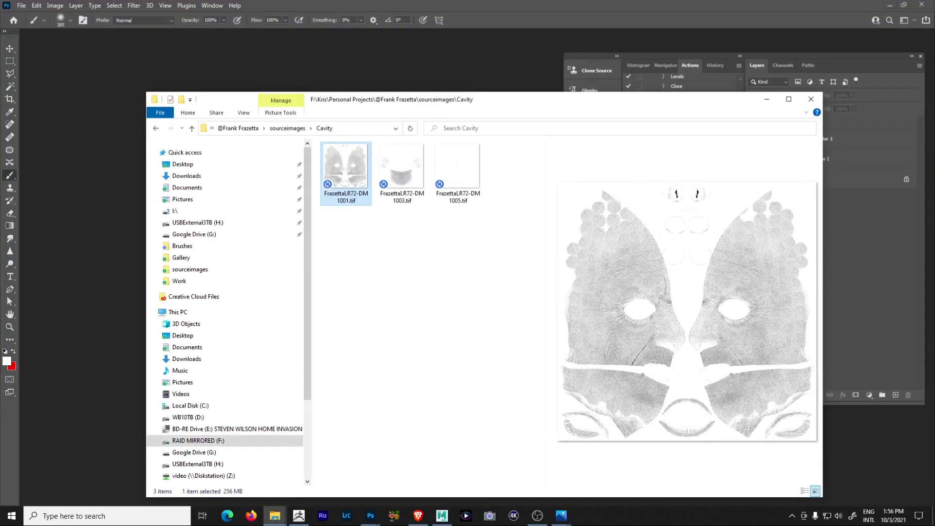